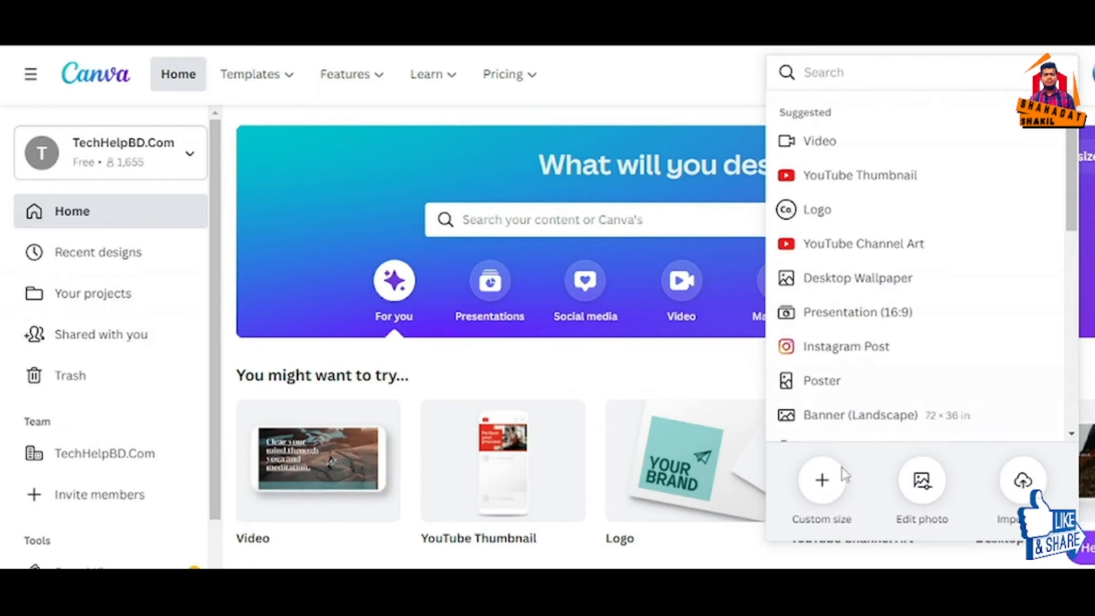
Open the Marketing flyer templates page.
left_click(698, 78)
mouse_move(286, 83)
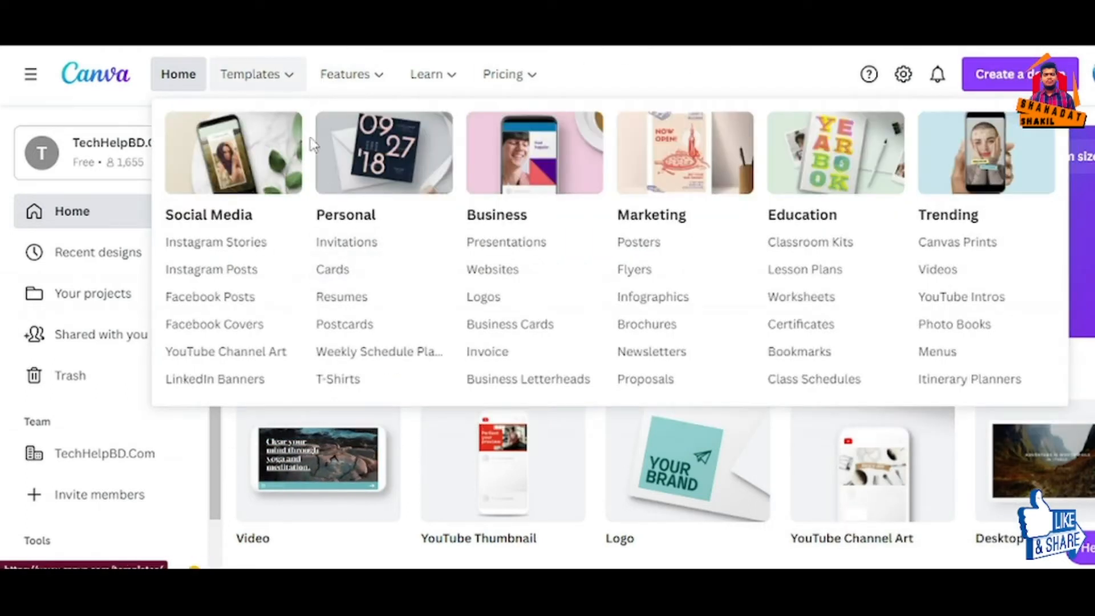
left_click(631, 274)
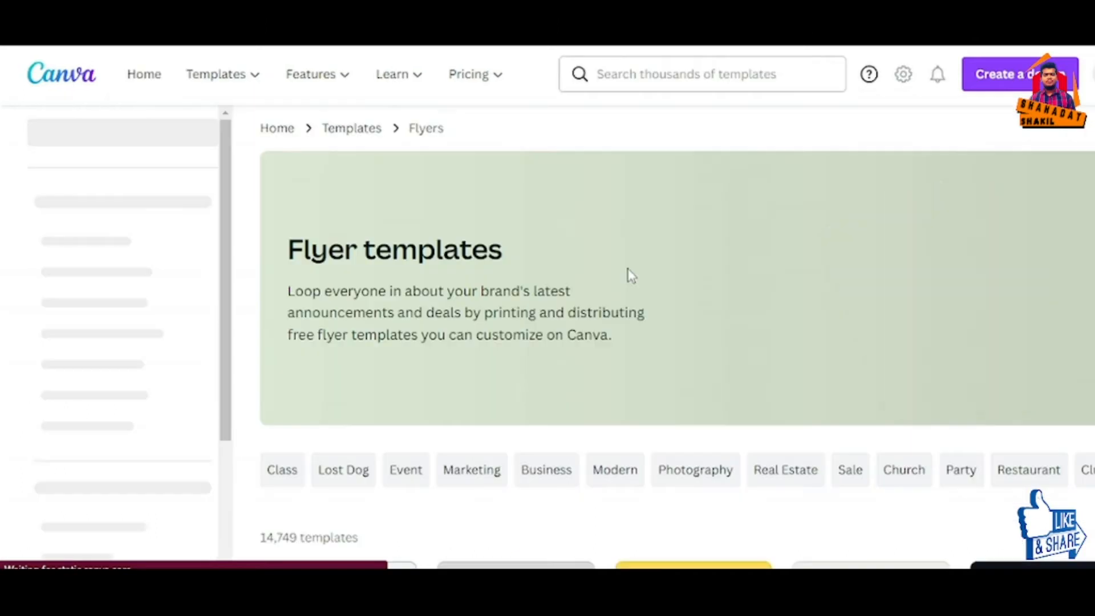
Browse the flyer templates to review the available designs.
scroll(500, 255, "down", 4)
scroll(531, 342, "down", 1)
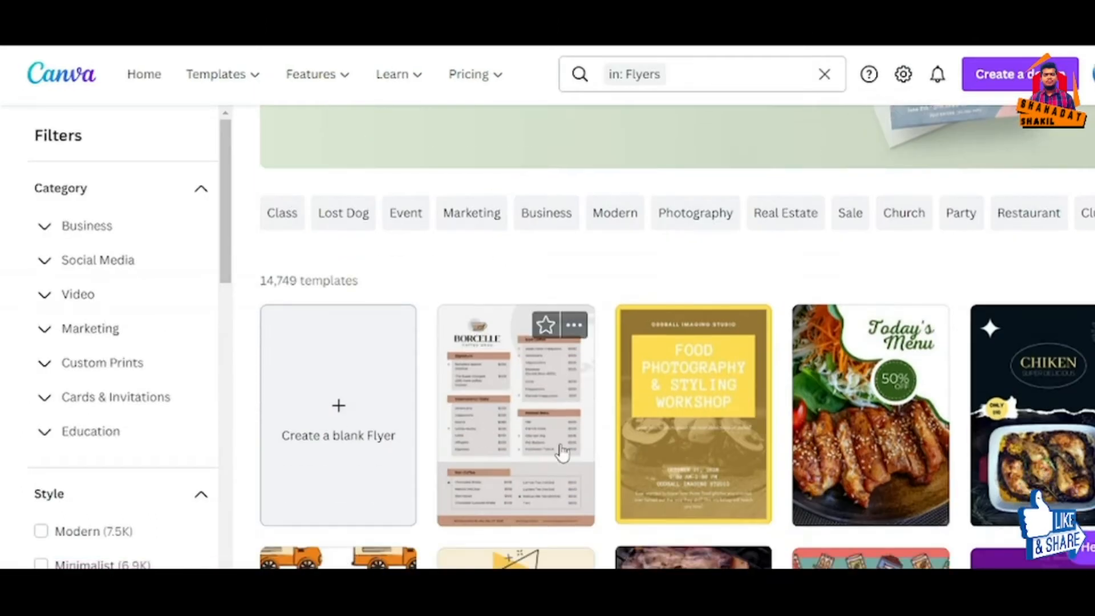
scroll(628, 306, "up", 4)
scroll(645, 370, "down", 7)
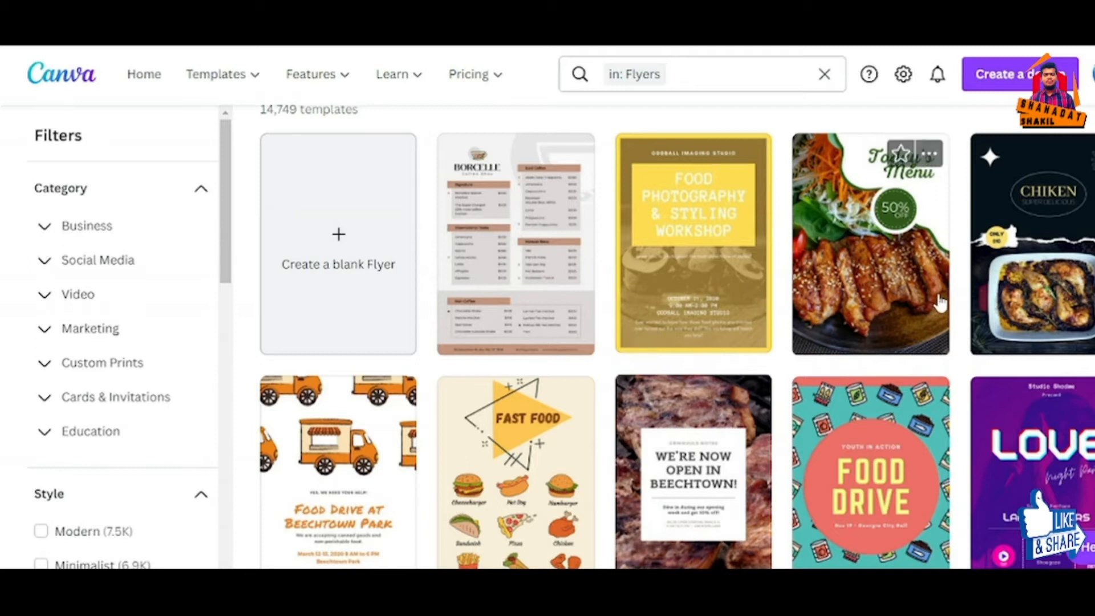
scroll(471, 437, "down", 5)
scroll(471, 438, "down", 8)
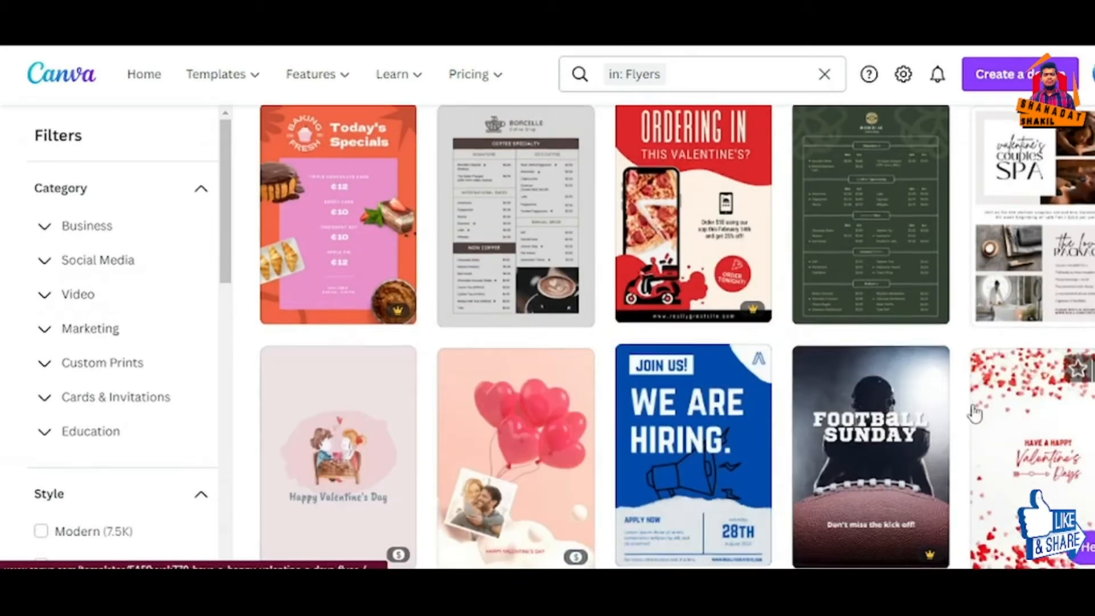
scroll(611, 423, "up", 3)
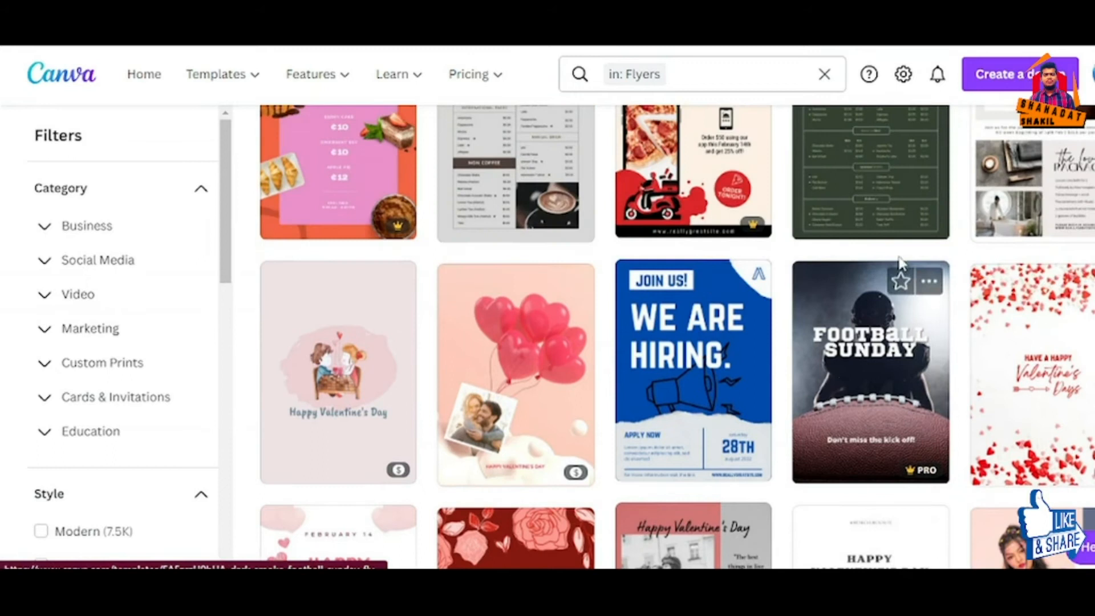
scroll(530, 399, "up", 5)
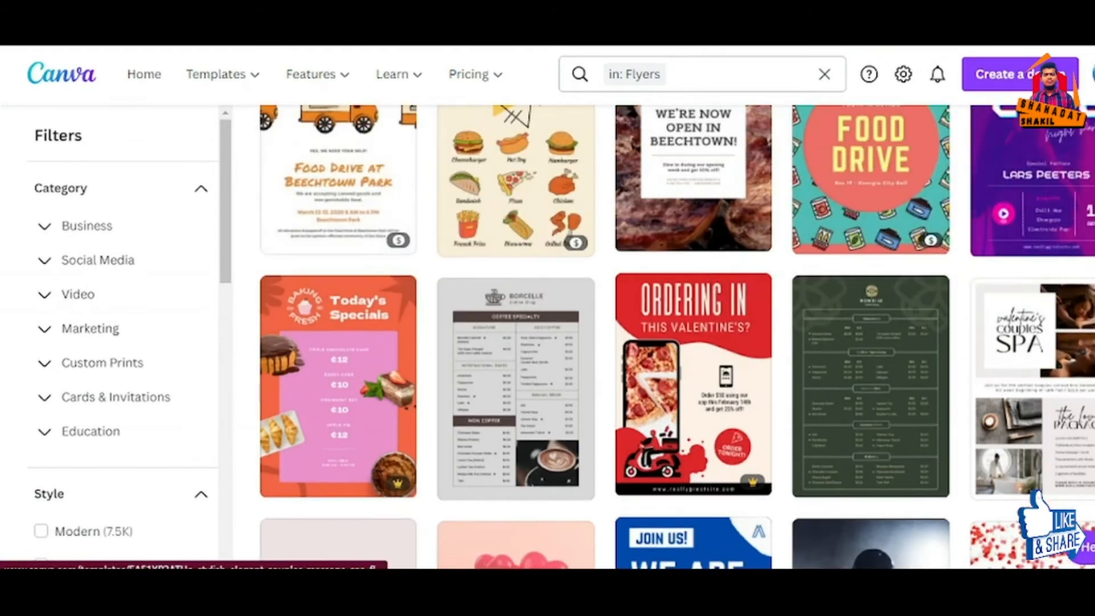
scroll(531, 399, "up", 5)
scroll(686, 423, "down", 15)
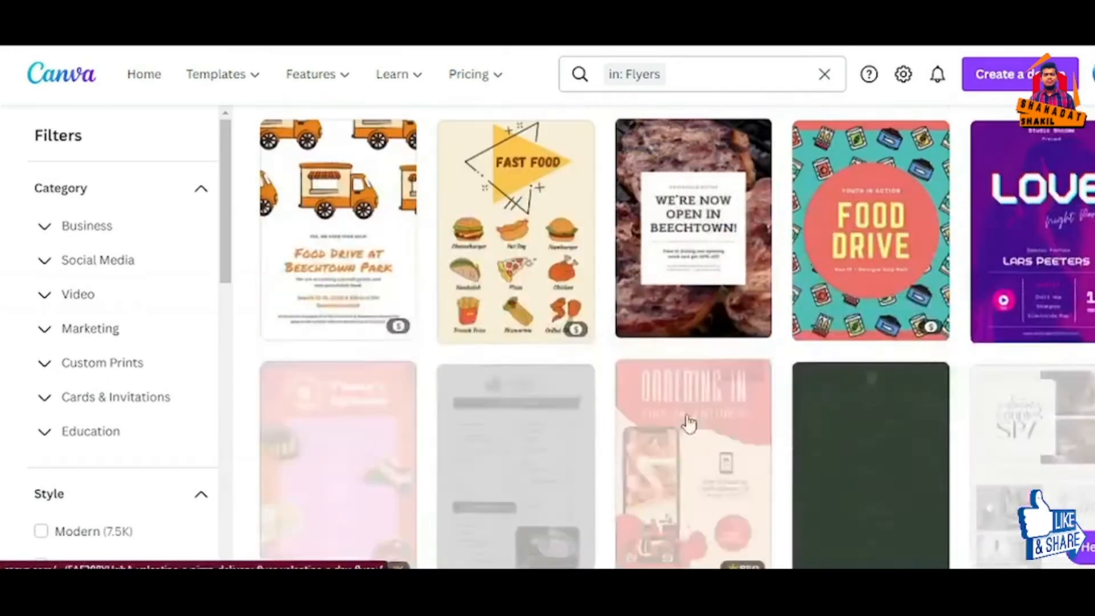
scroll(638, 434, "up", 10)
scroll(636, 436, "up", 5)
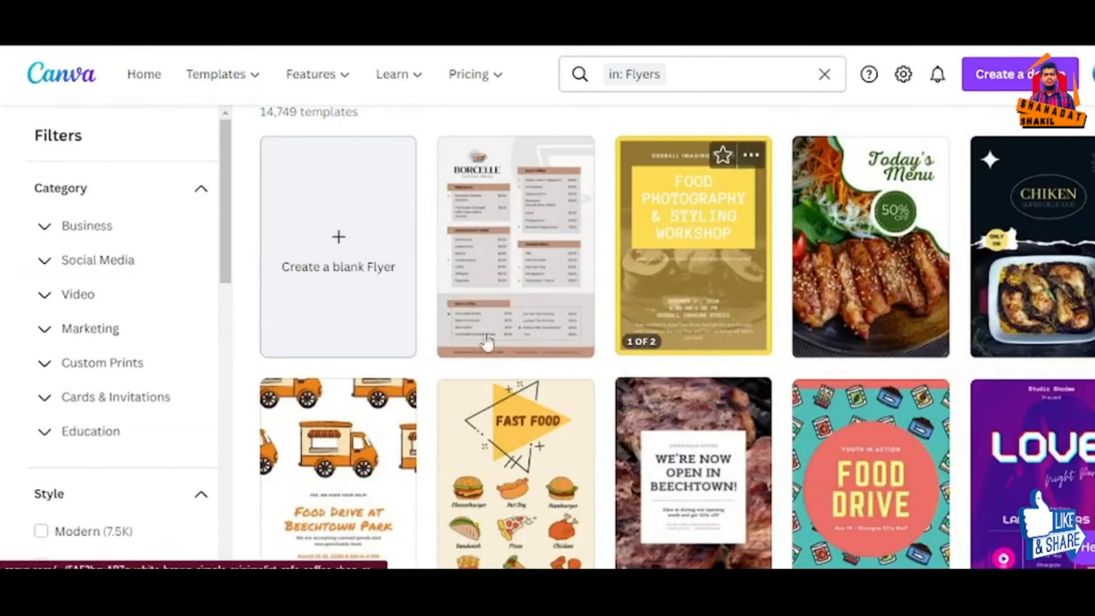
Create a blank A4 flyer and arrange the red business agency sample flyer beside the editor for reference.
left_click(355, 246)
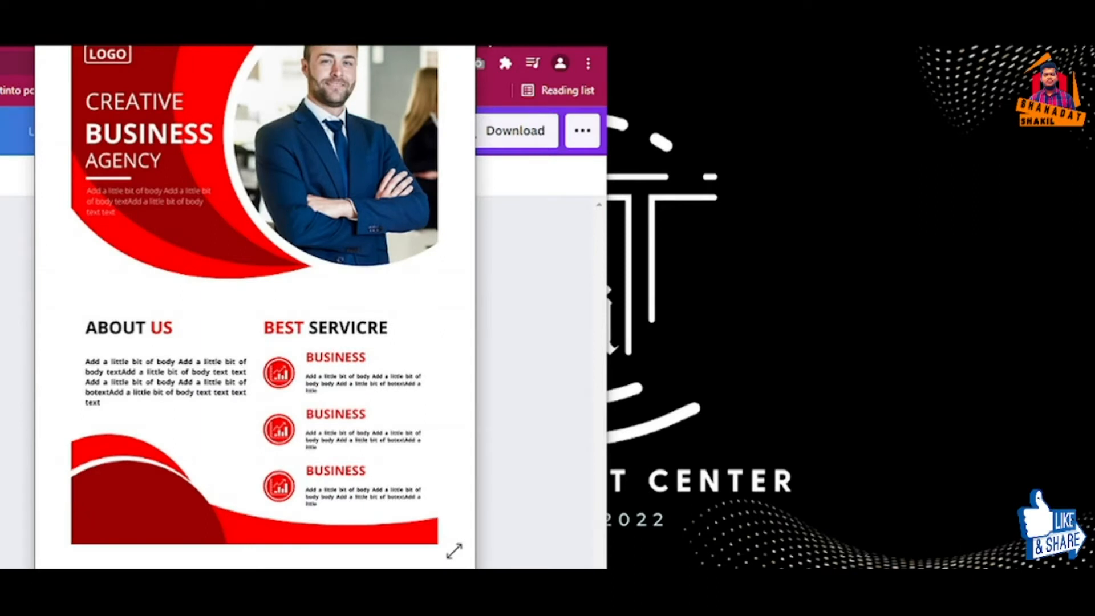
left_click_drag(329, 31, 0, 31)
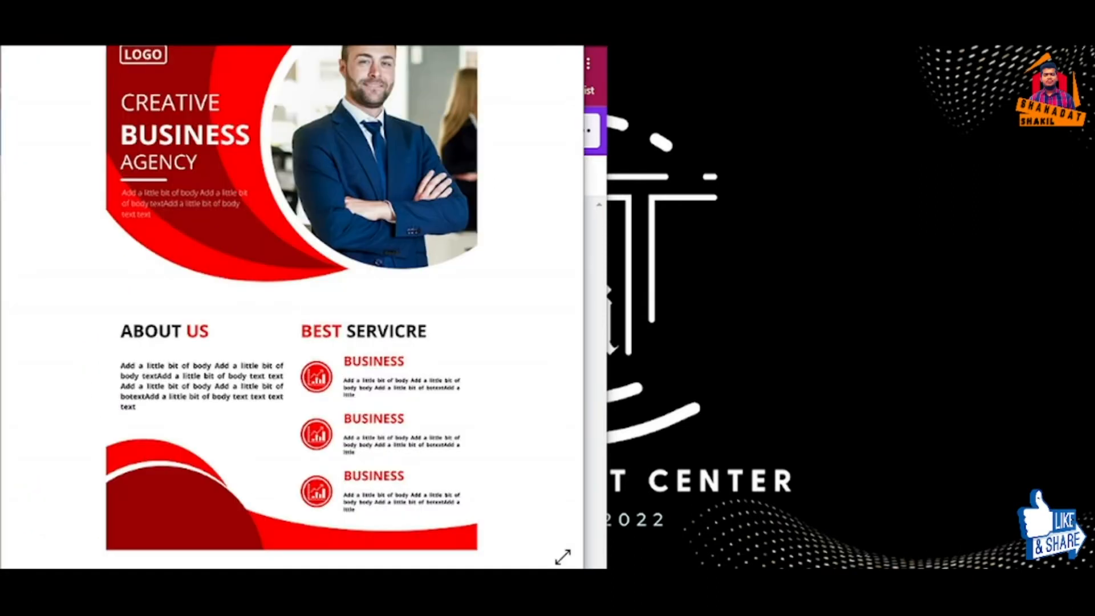
left_click(704, 68)
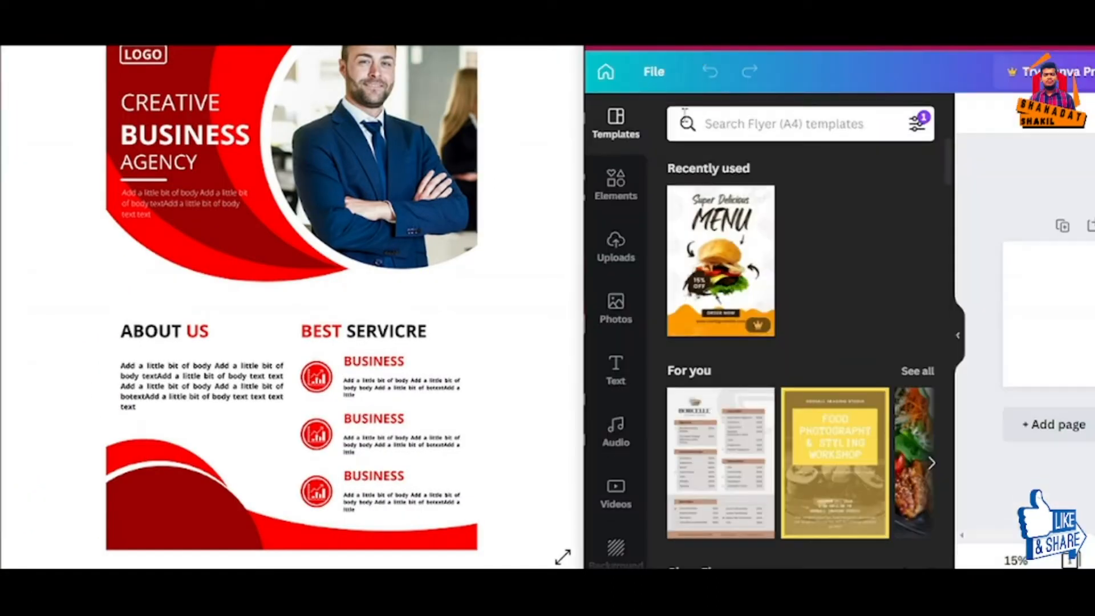
left_click_drag(579, 171, 432, 171)
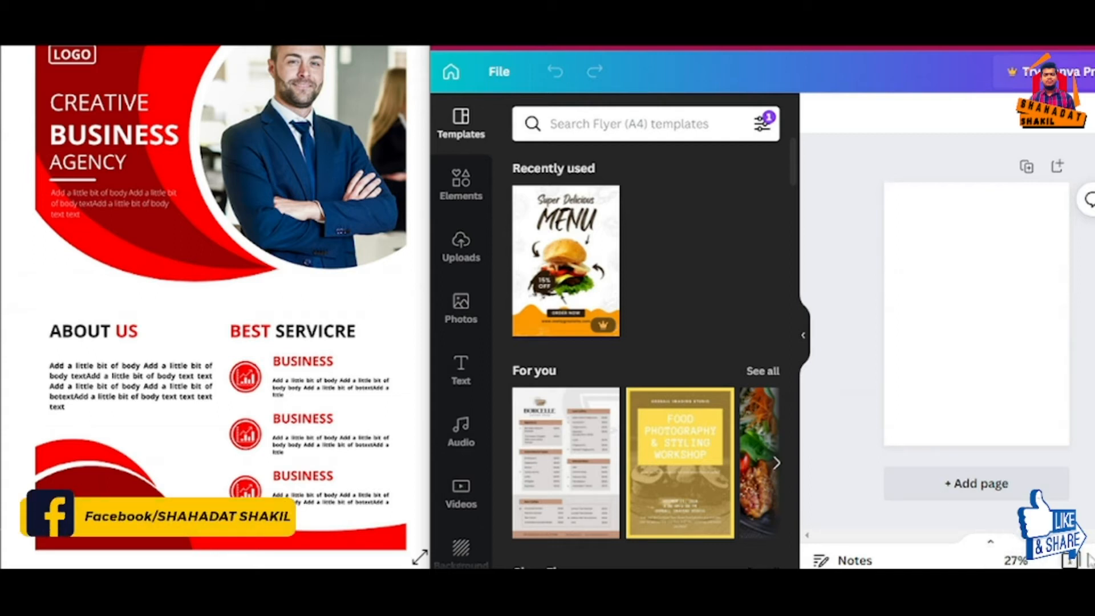
With the page view at 50%, add a circular frame, move it to the flyer's upper-right corner and enlarge it.
left_click(1015, 560)
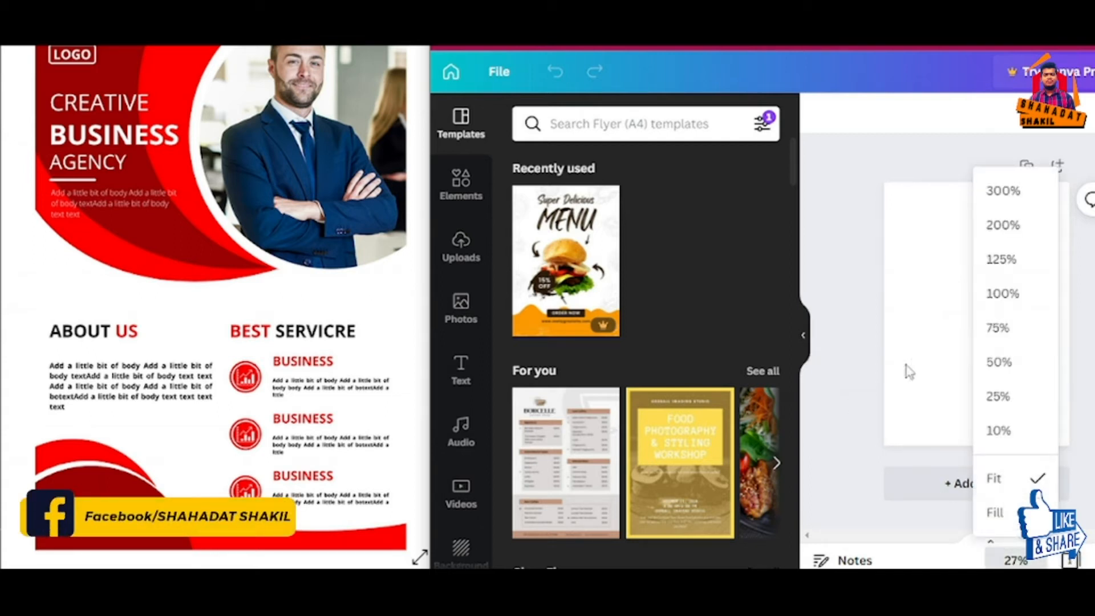
left_click(999, 361)
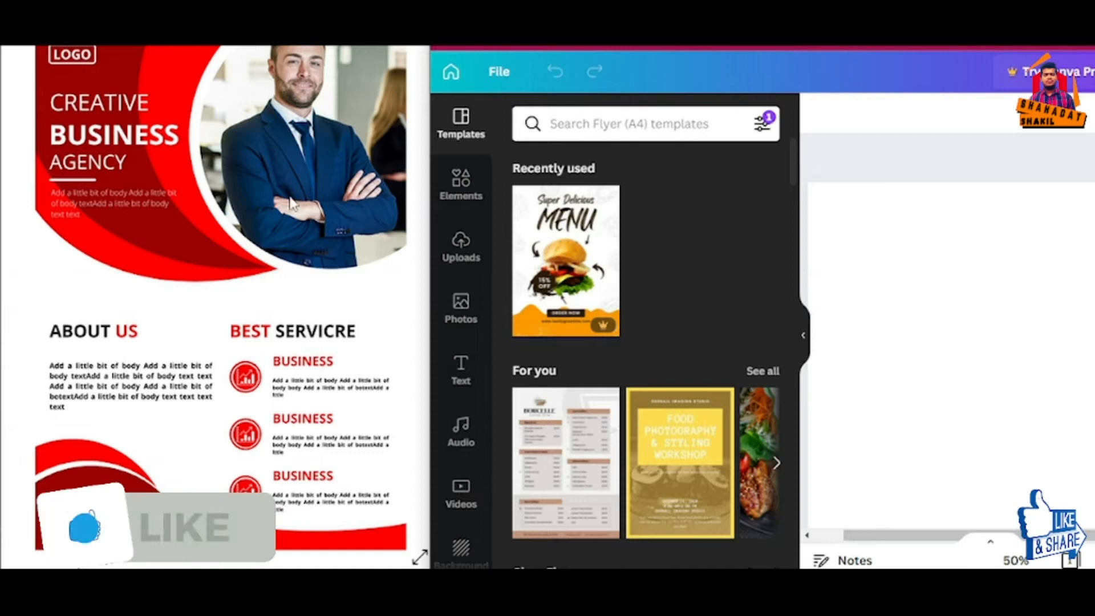
left_click(470, 197)
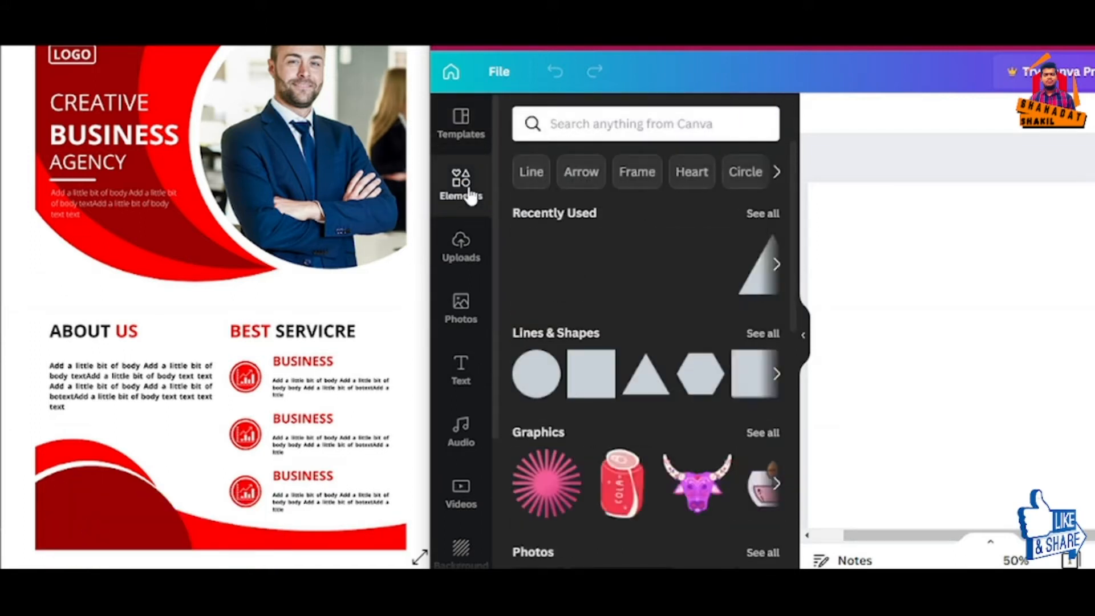
scroll(610, 276, "down", 1)
scroll(613, 297, "down", 10)
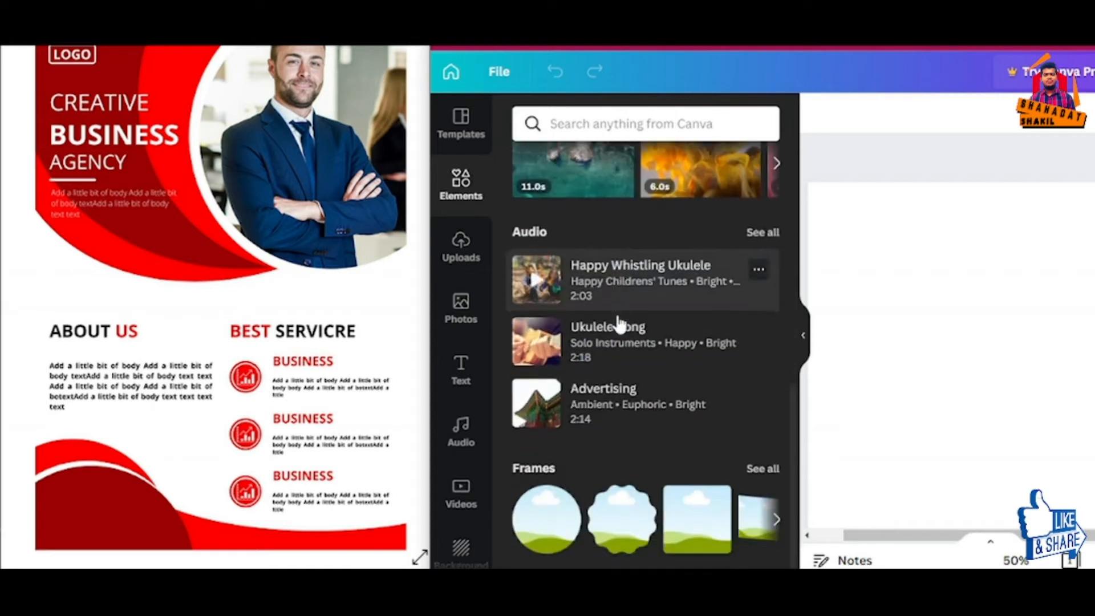
left_click(560, 520)
left_click_drag(997, 389, 1089, 227)
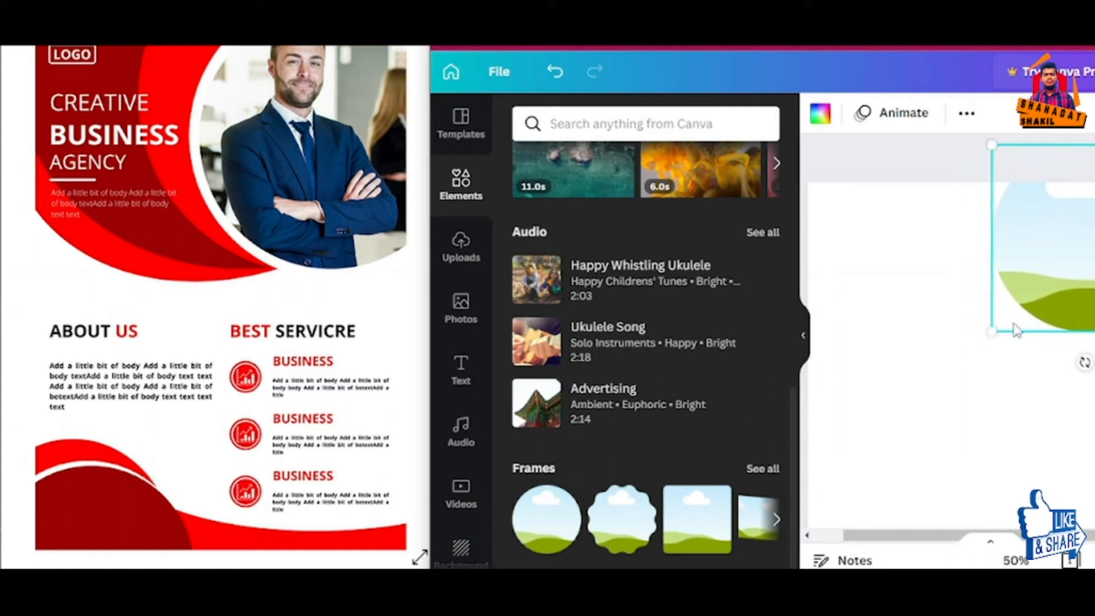
left_click_drag(993, 330, 959, 363)
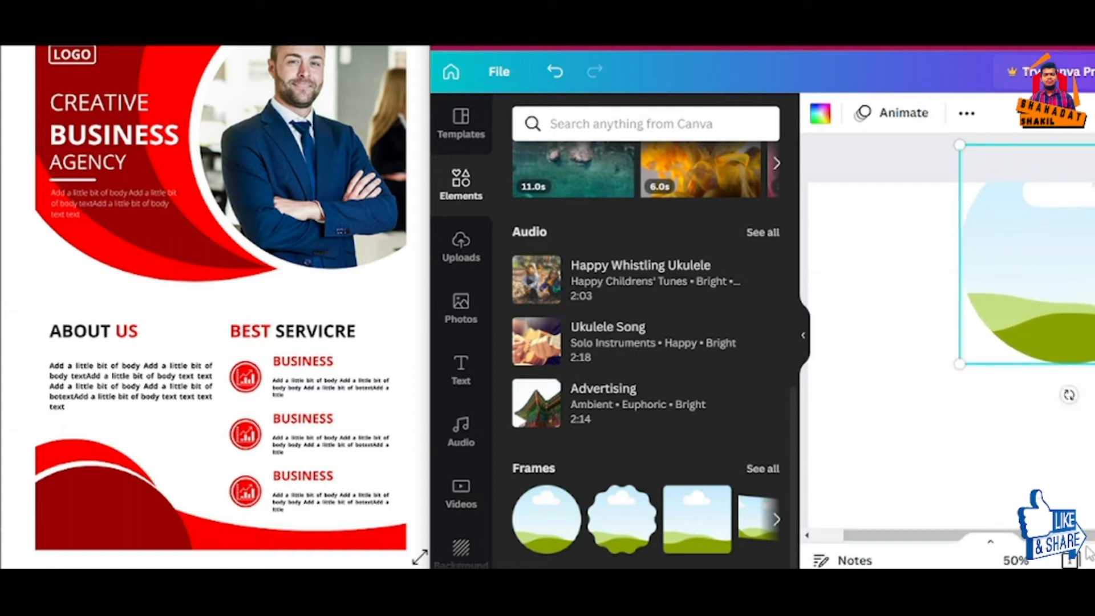
Fine-tune the circular frame's position so that it overhangs the flyer's top and right edges.
left_click(1018, 560)
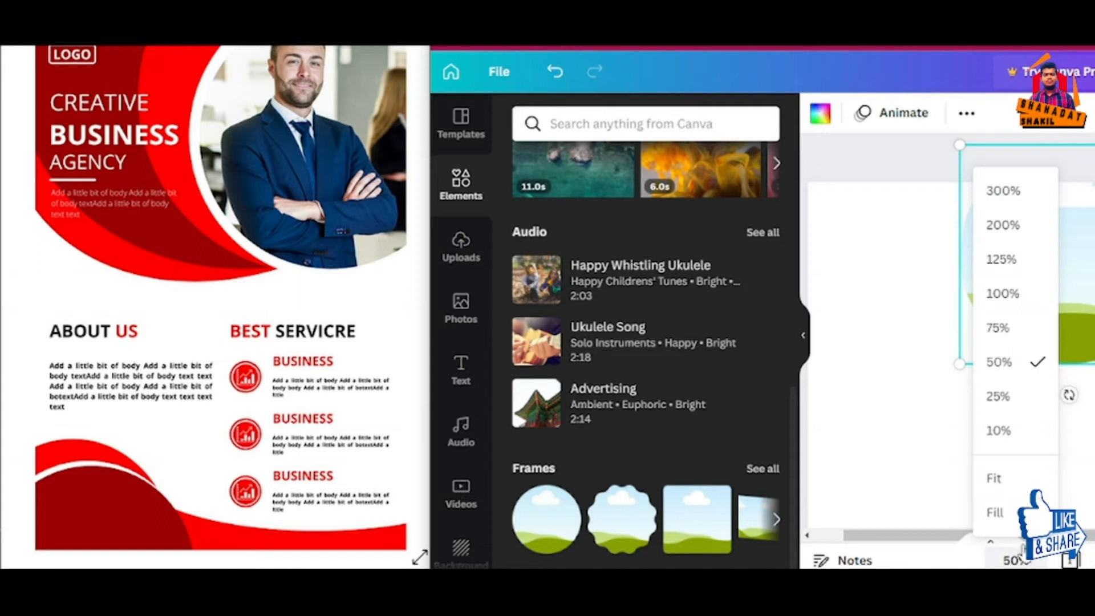
left_click(1002, 393)
left_click_drag(990, 264, 991, 250)
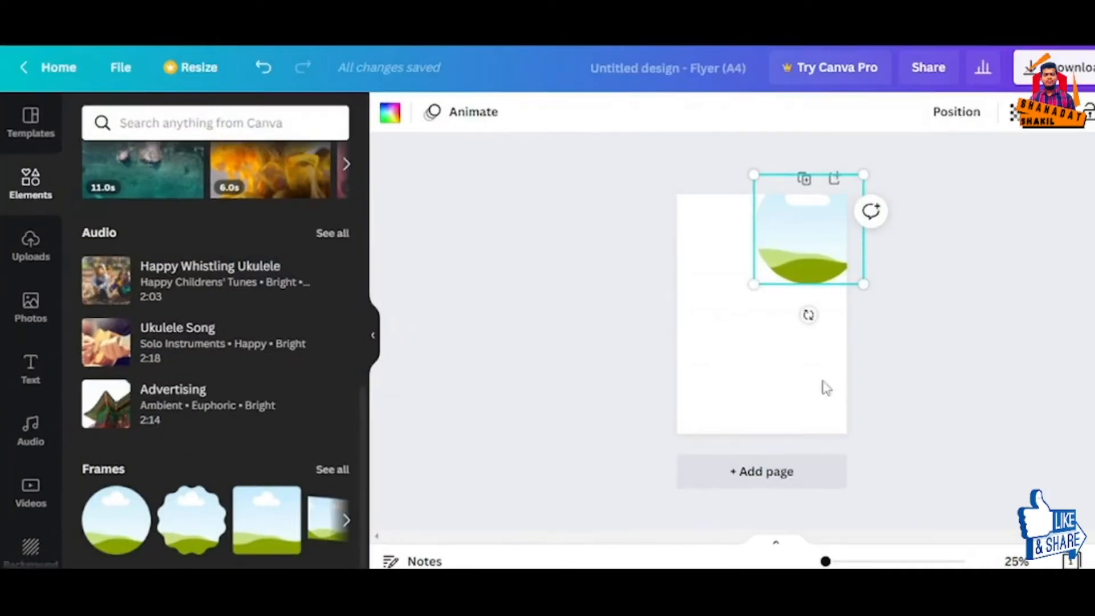
left_click_drag(825, 561, 832, 563)
scroll(868, 407, "up", 3)
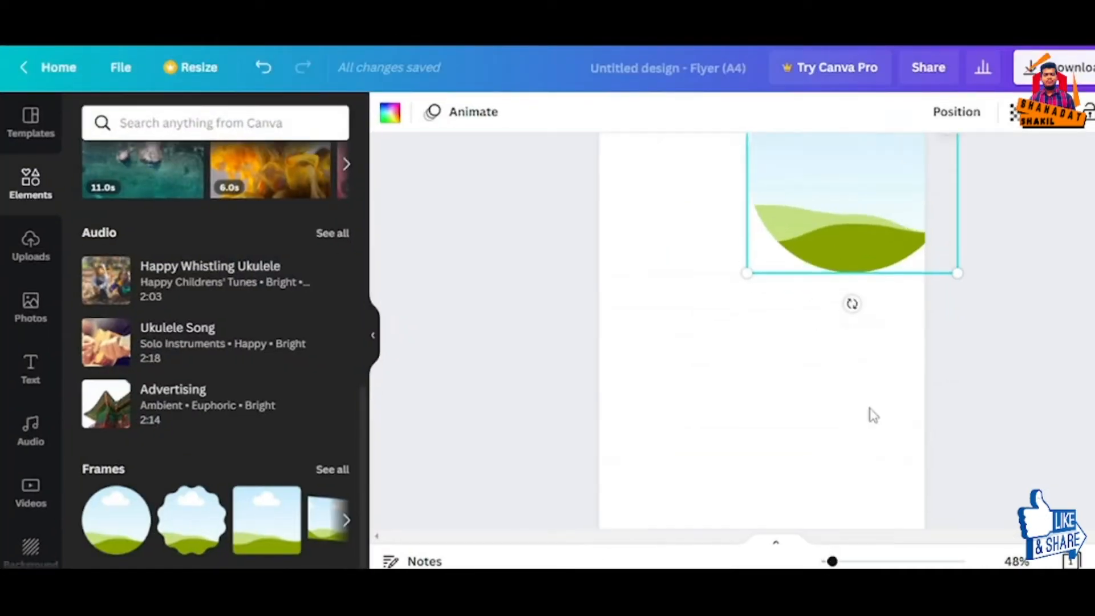
left_click_drag(824, 249, 828, 241)
left_click(563, 285)
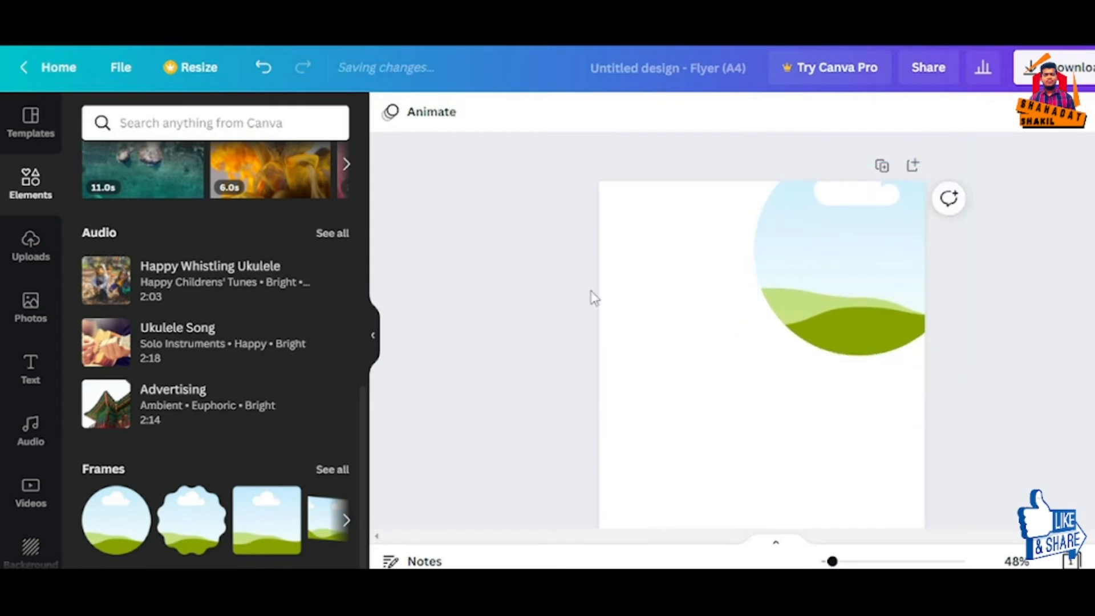
Fill the circular frame with the uploaded photo of the businessman with crossed arms and complete its crop.
left_click(30, 251)
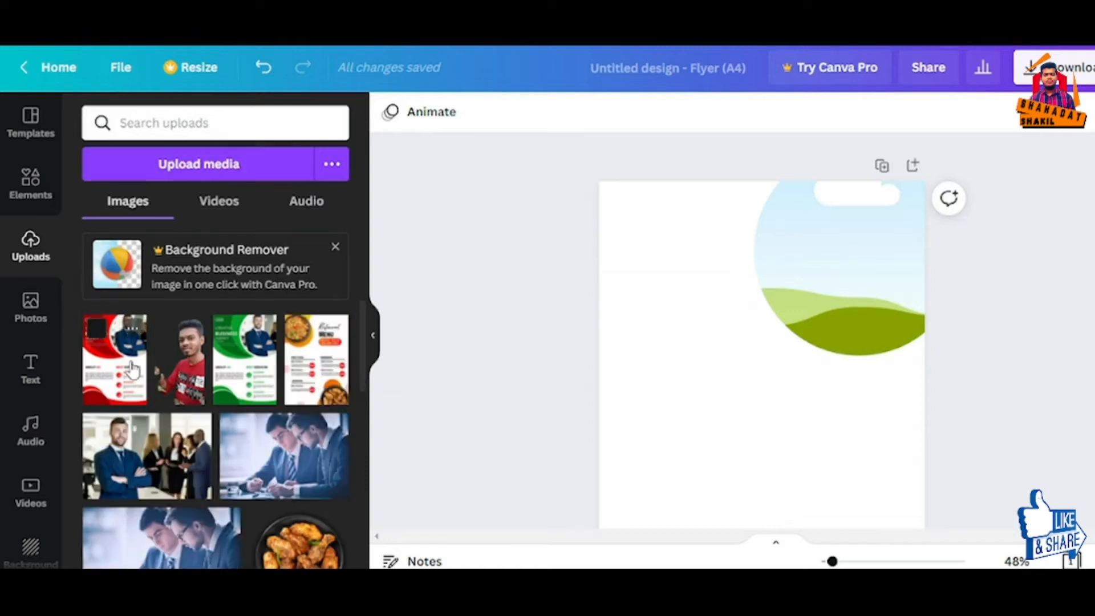
scroll(164, 412, "down", 3)
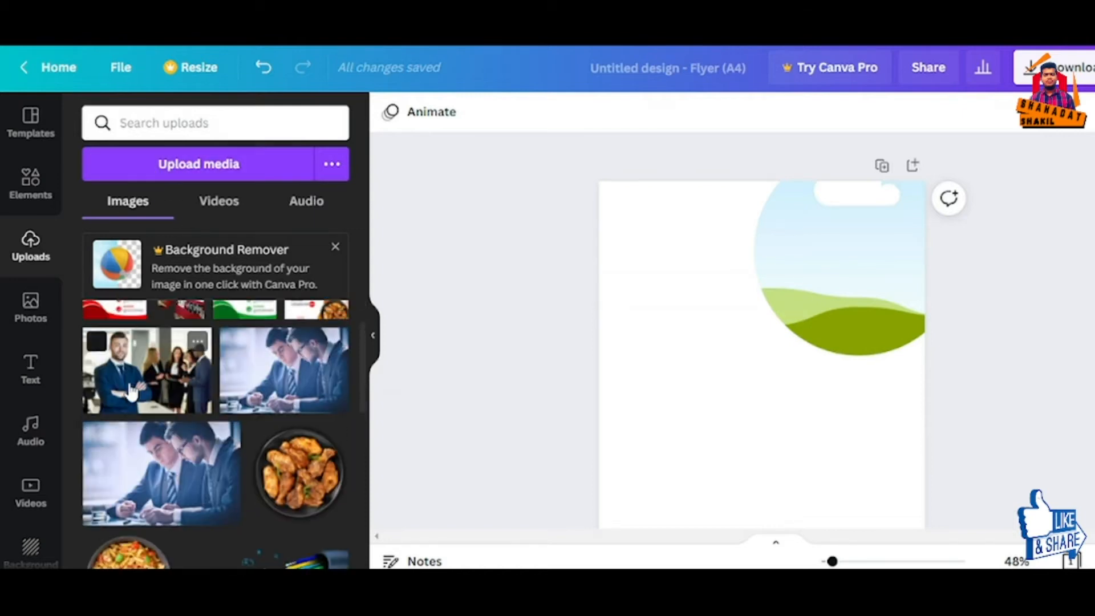
left_click(132, 393)
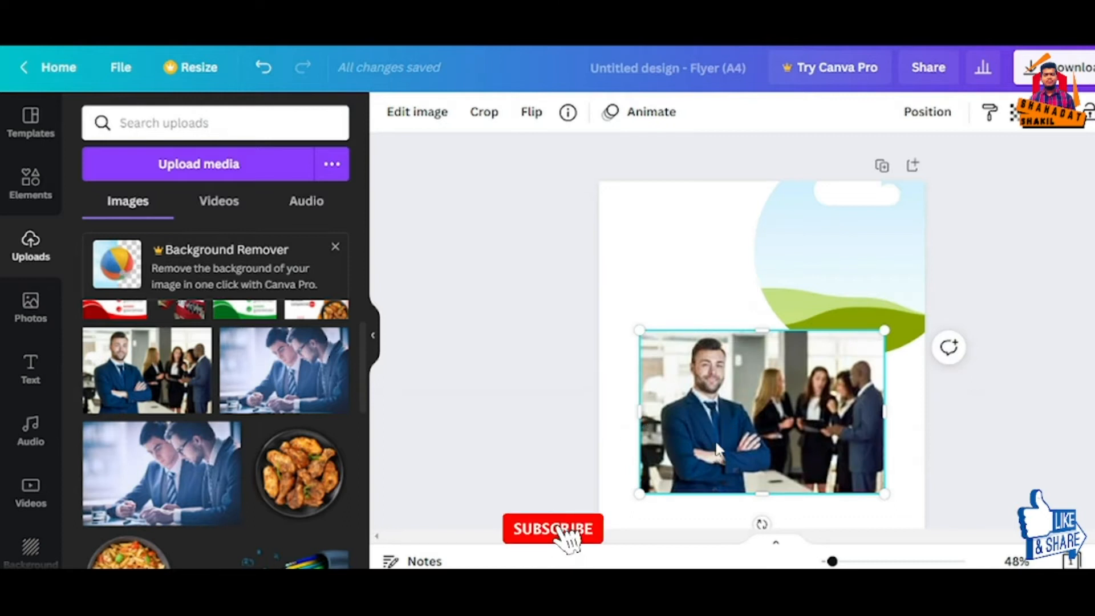
left_click_drag(714, 433, 893, 291)
double_click(827, 288)
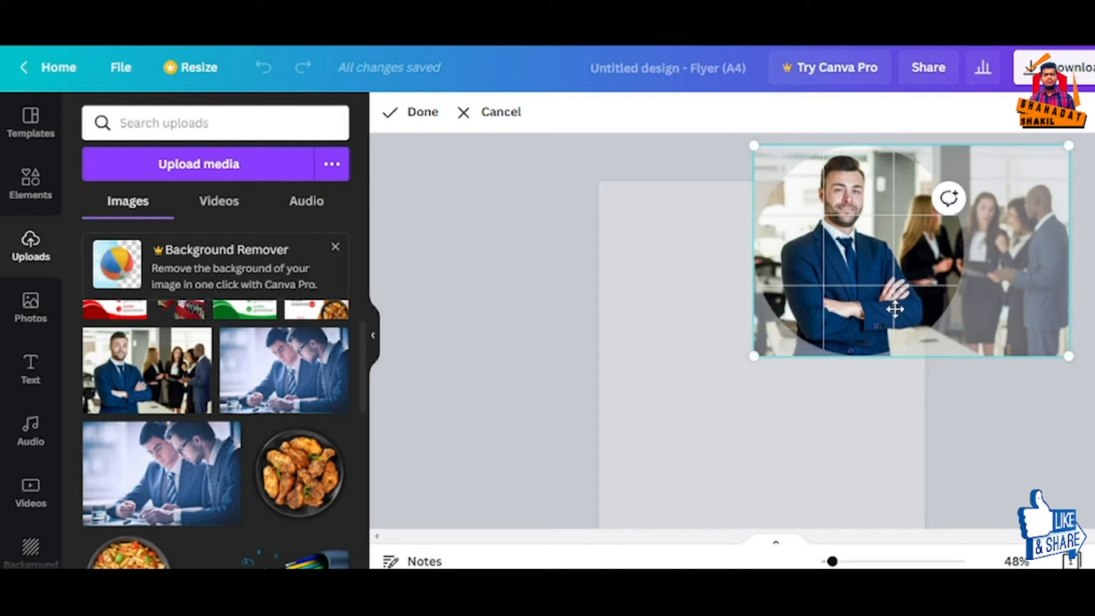
left_click(422, 112)
Shift the framed businessman photo slightly down and to the right in the flyer's upper-right corner to match the sample.
mouse_move(810, 286)
left_mouse_down()
mouse_move(821, 305)
mouse_move(821, 296)
left_mouse_up()
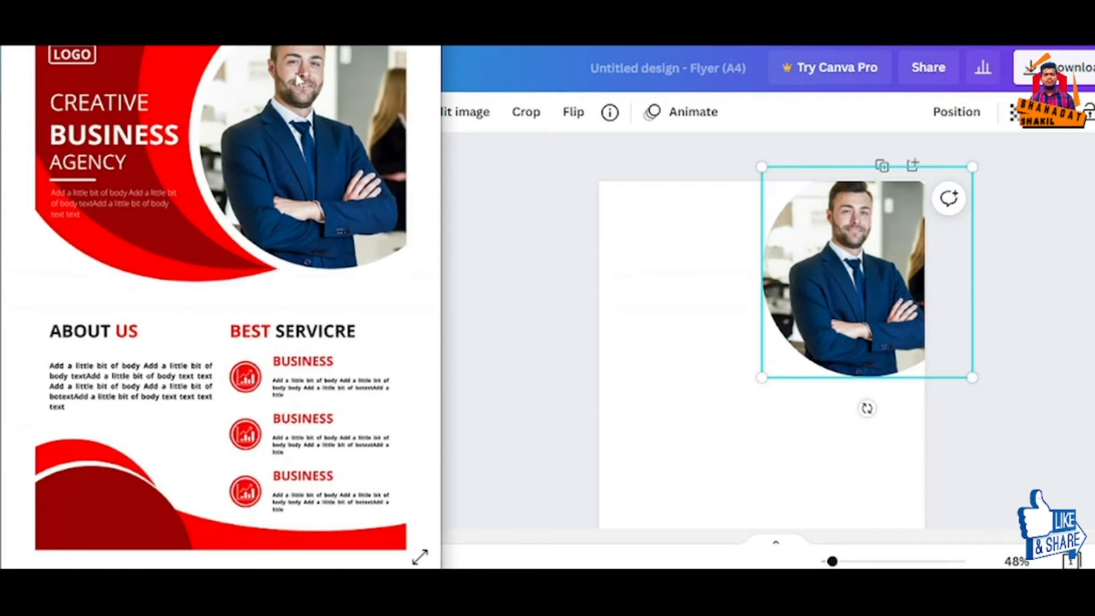
left_click_drag(844, 276, 840, 268)
scroll(832, 427, "down", 2)
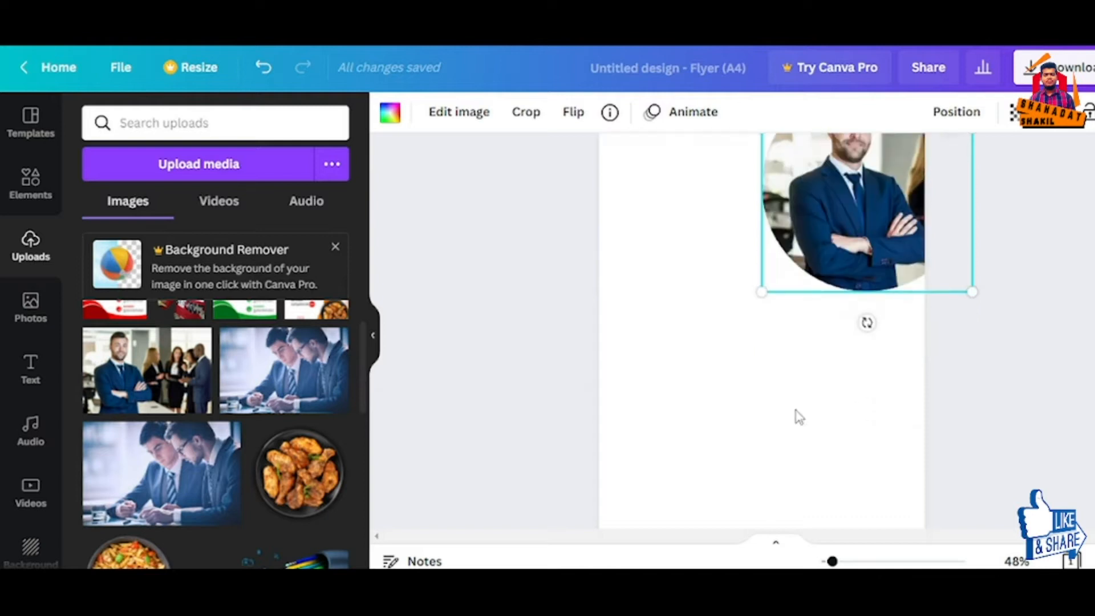
scroll(724, 361, "up", 2)
left_click(442, 306)
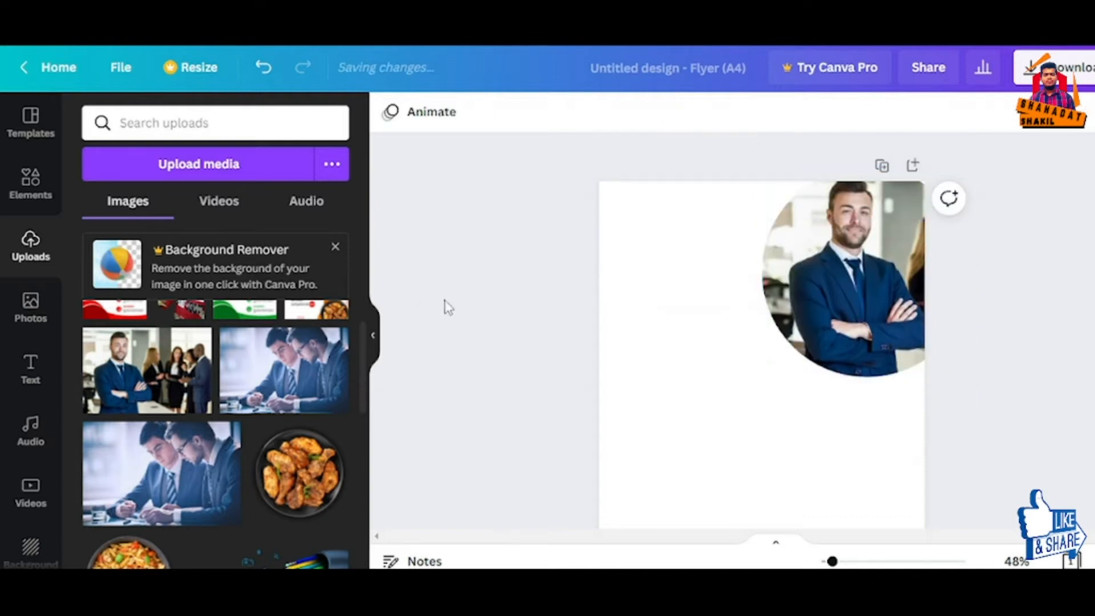
Add a solid circle shape to the flyer.
left_click(24, 199)
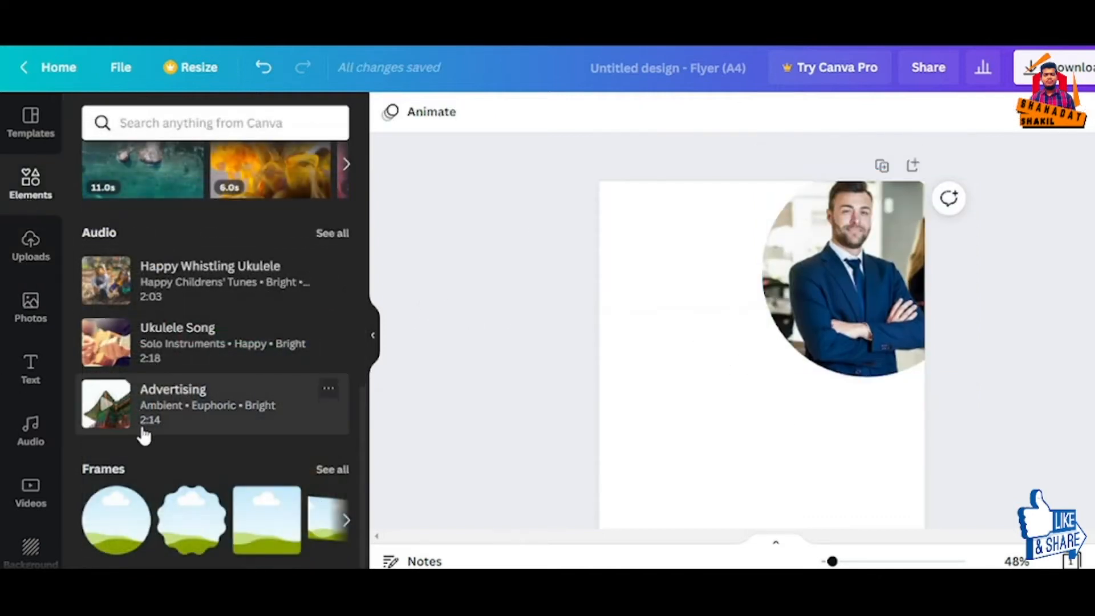
scroll(142, 399, "up", 5)
left_click(116, 387)
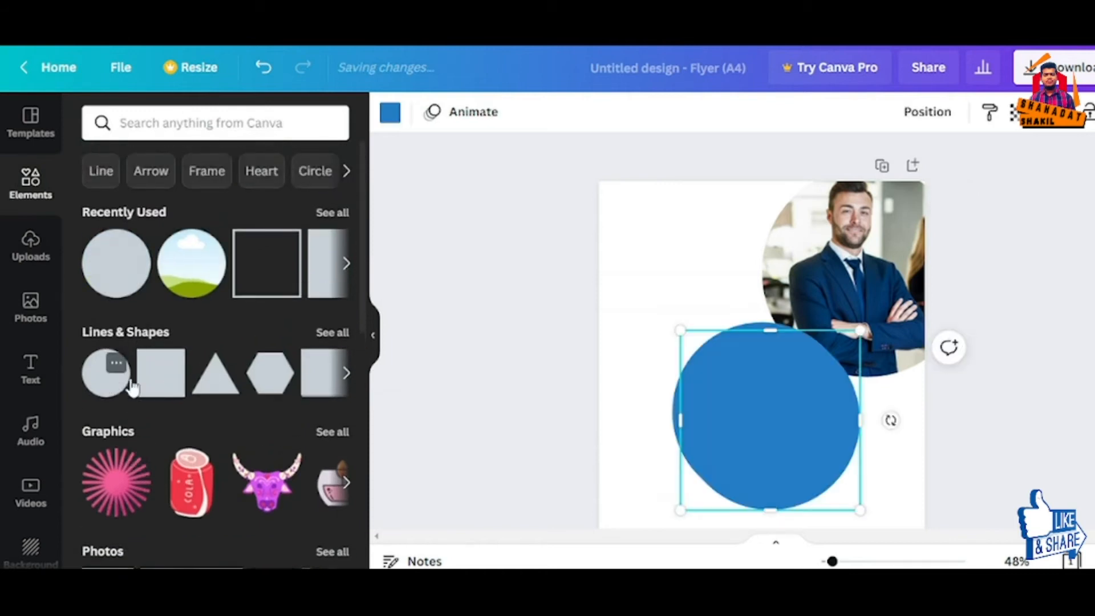
Recolor the selected circle with the custom red #FF0000.
left_click(390, 113)
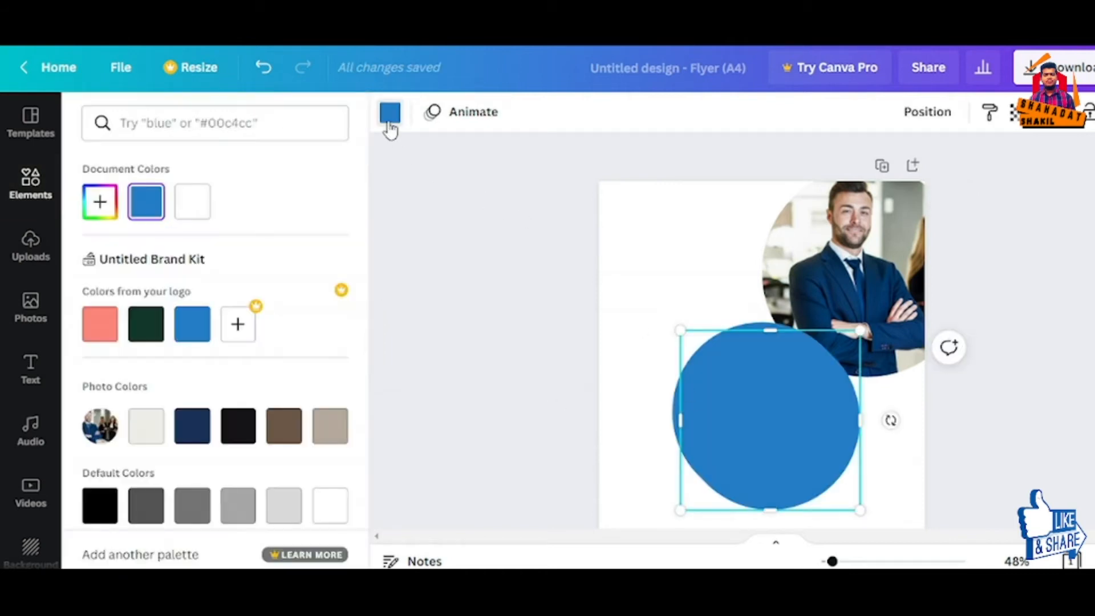
left_click(100, 201)
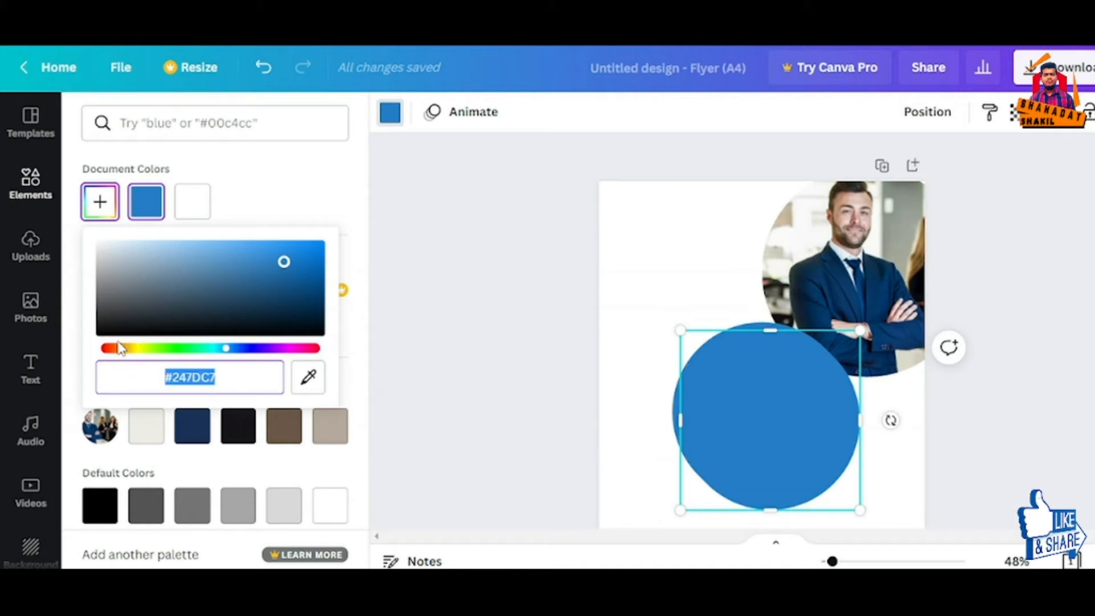
left_click_drag(122, 348, 108, 349)
left_click(297, 262)
left_click_drag(297, 262, 322, 244)
left_click_drag(111, 352, 100, 351)
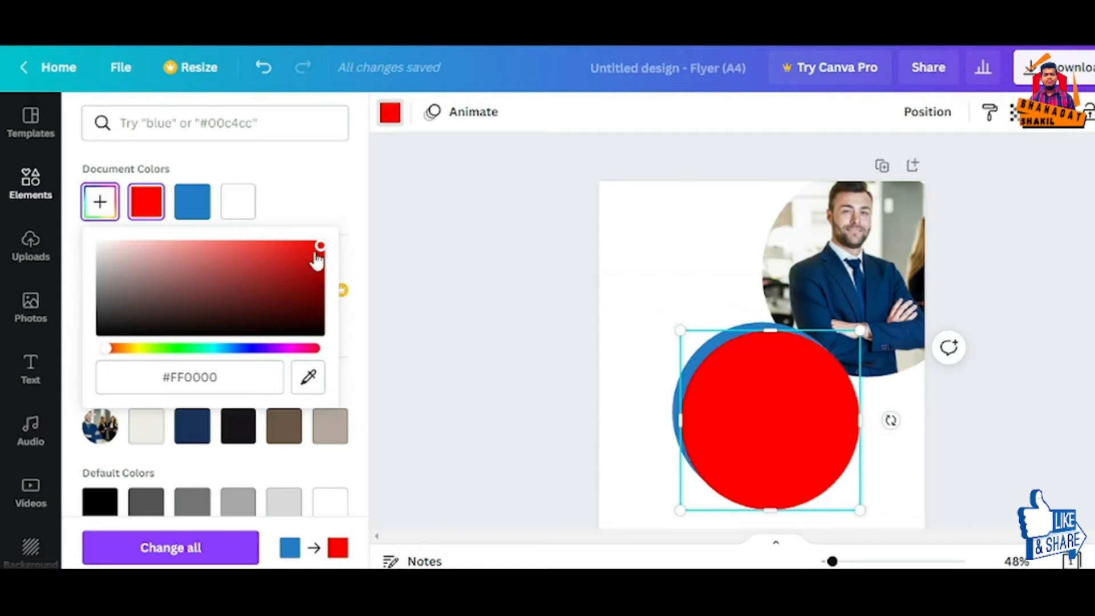
Delete the blue circle and enlarge the red circle so it covers the businessman photo.
mouse_move(317, 251)
left_mouse_down()
mouse_move(286, 259)
mouse_move(328, 243)
left_mouse_up()
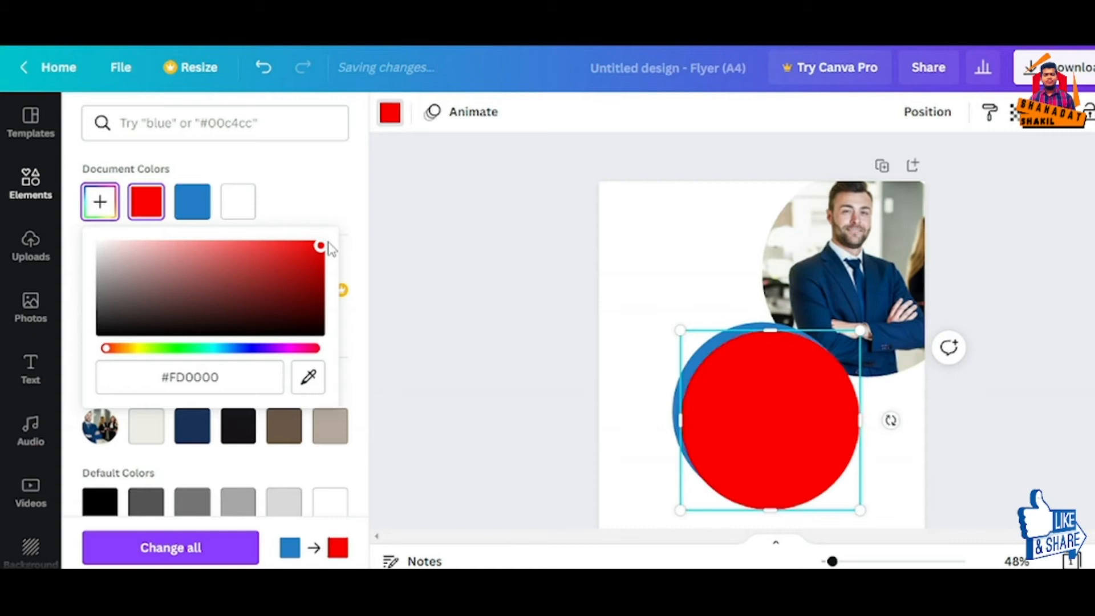
left_click_drag(787, 393, 758, 262)
left_click(714, 372)
key("Delete")
left_click_drag(843, 362, 876, 331)
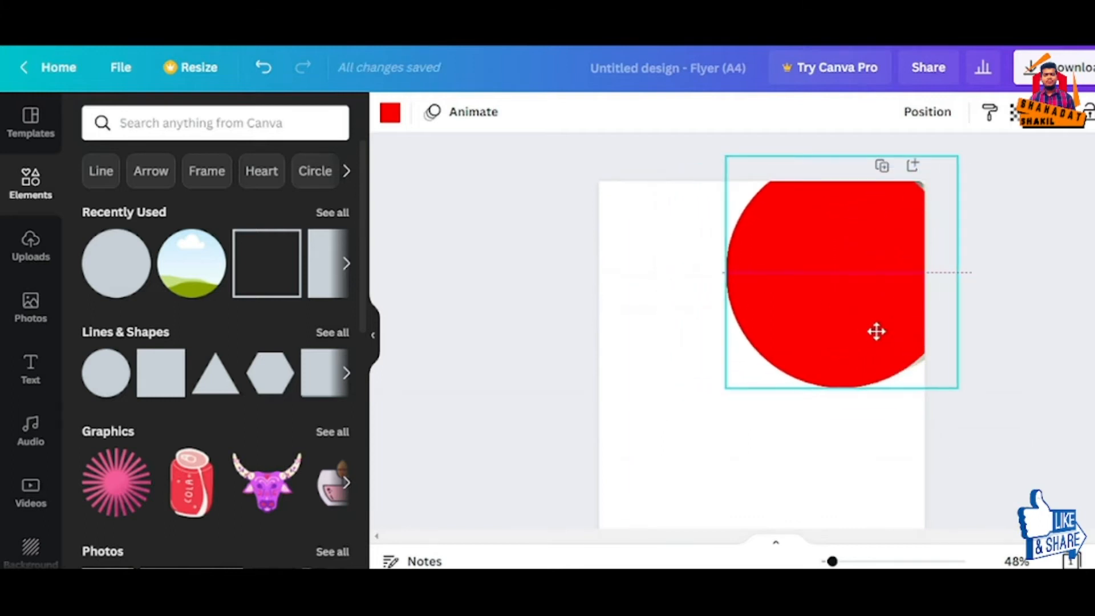
Send the red circle behind the businessman photo and shift it slightly right so a crescent borders the photo.
left_click(928, 116)
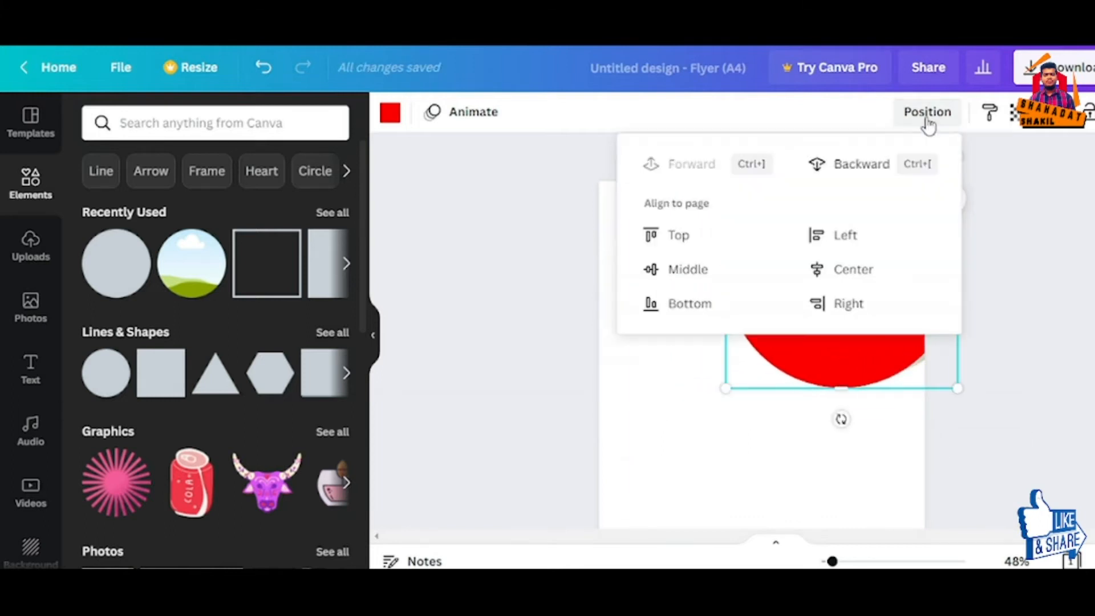
left_click(854, 171)
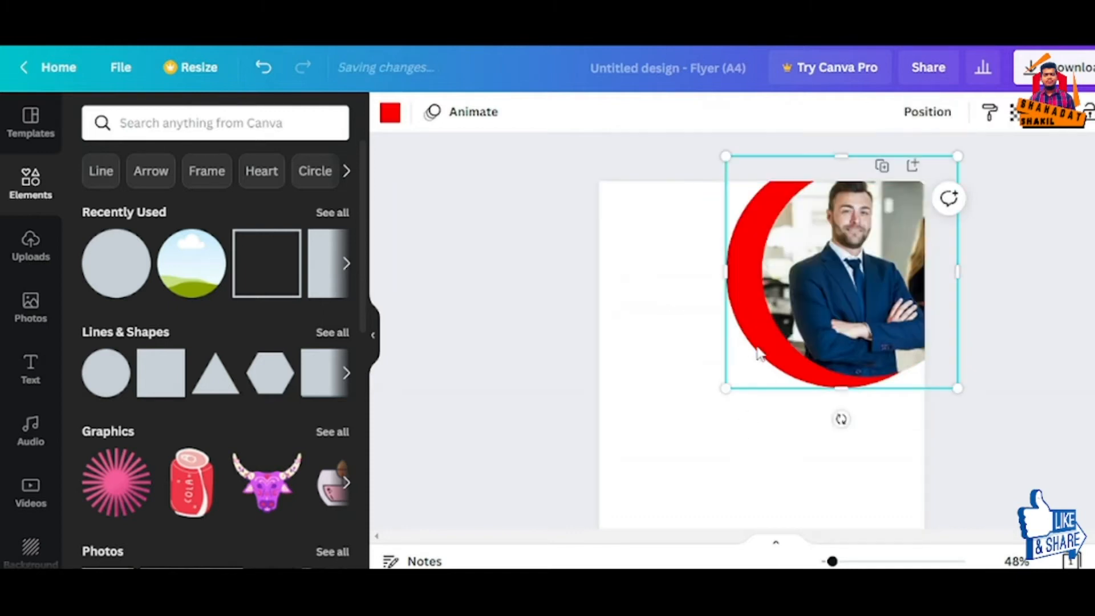
left_click_drag(758, 345, 767, 343)
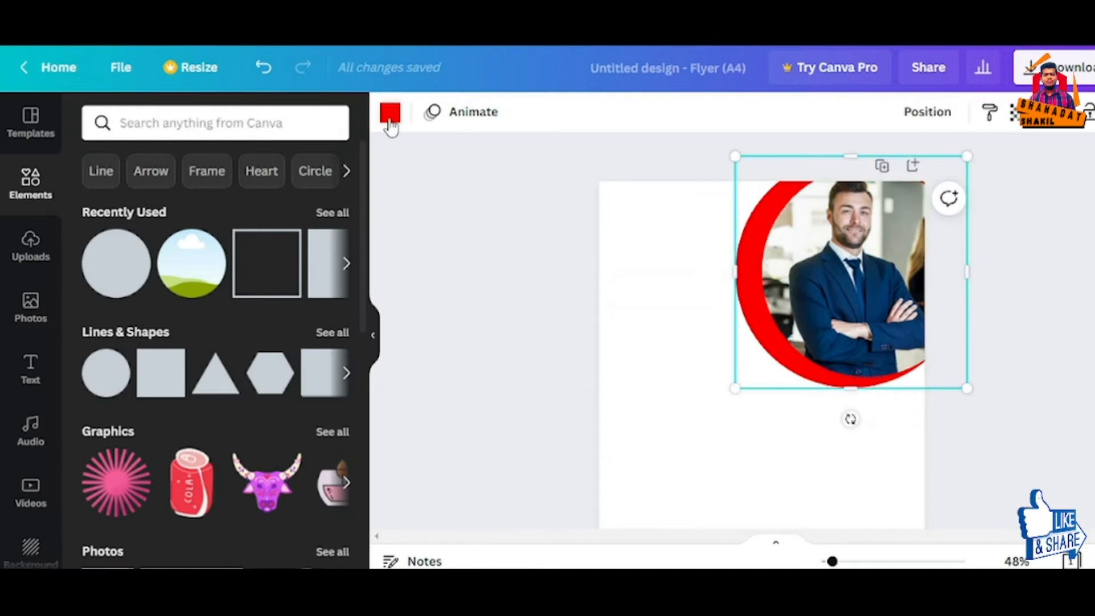
Recolor the circle behind the photo dark green and shift it right to leave a thin ring around the photo.
left_click(390, 114)
left_click(191, 205)
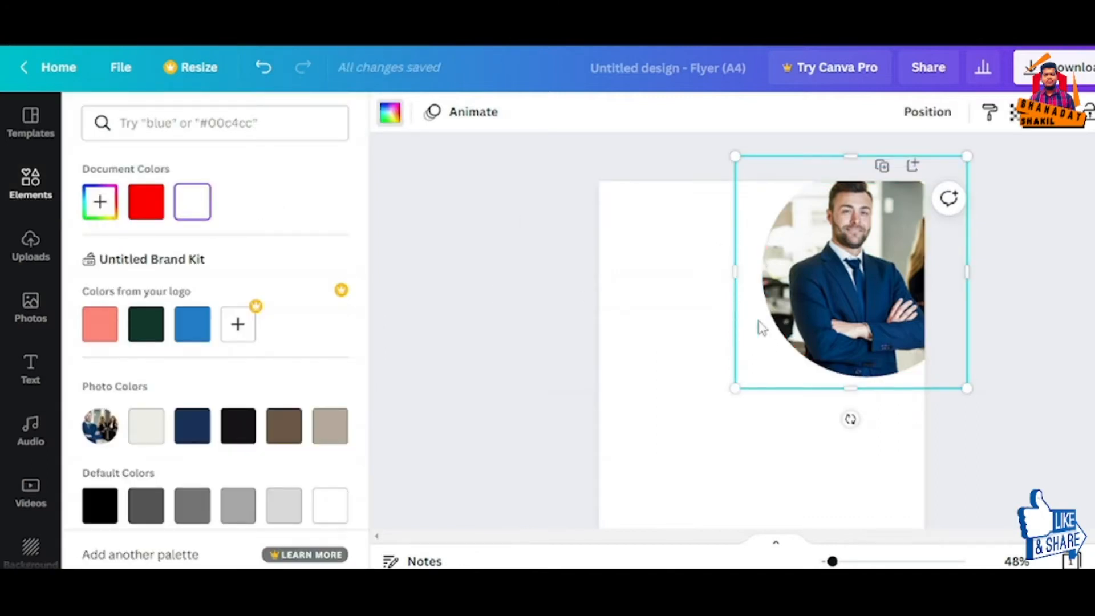
left_click(157, 208)
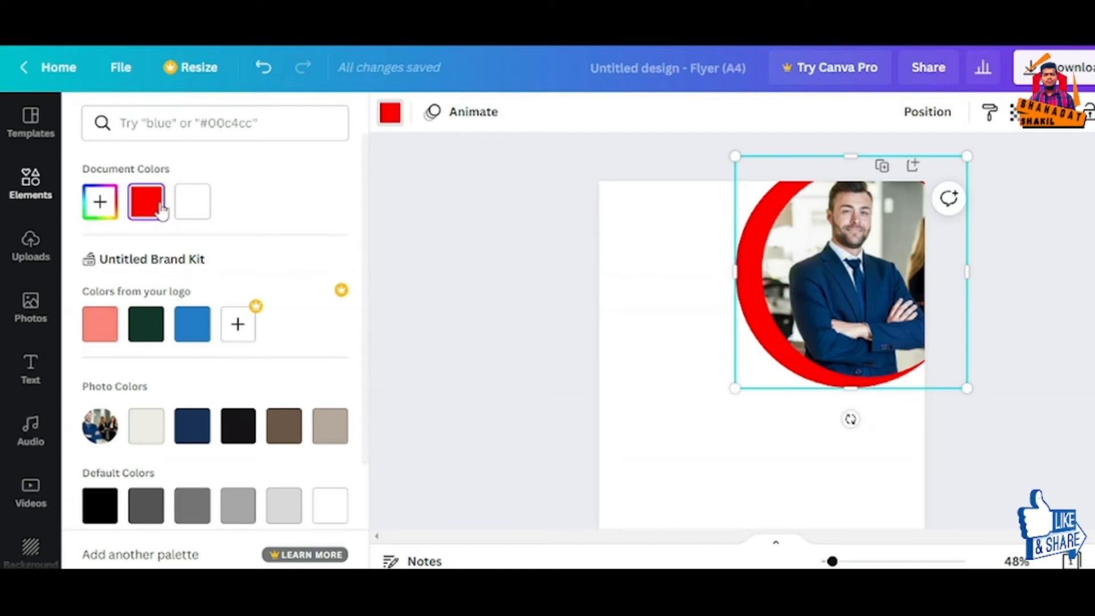
left_click(149, 335)
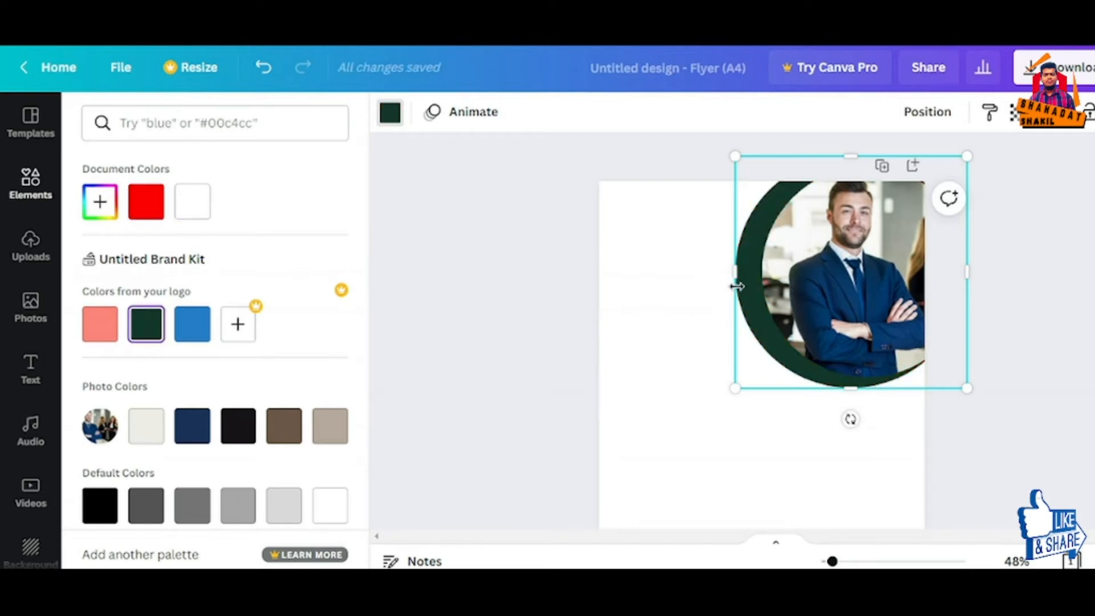
left_click_drag(760, 341, 773, 335)
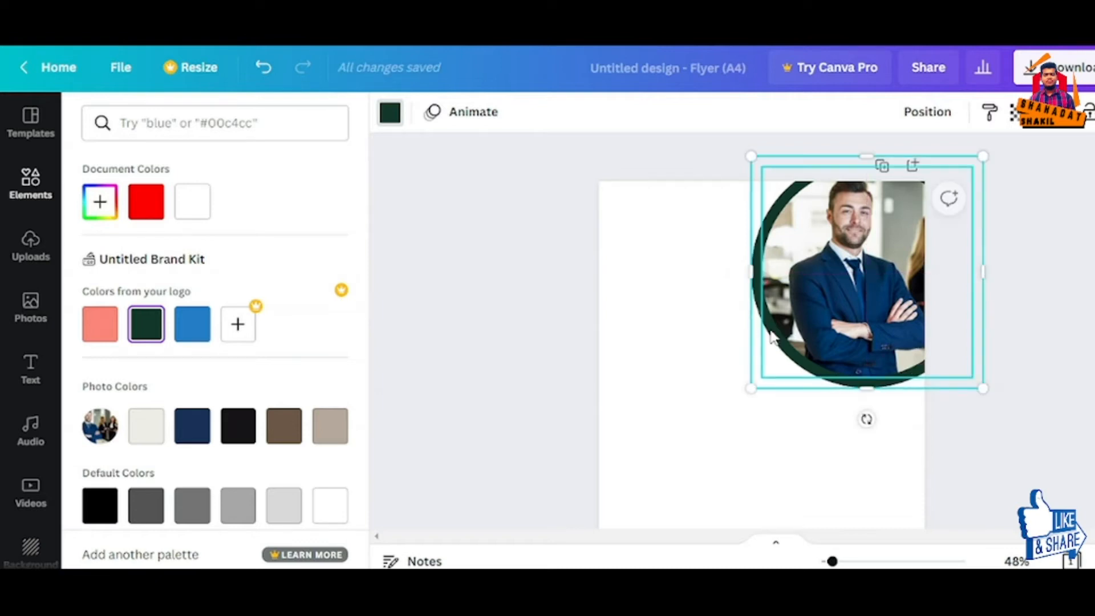
left_click(707, 327)
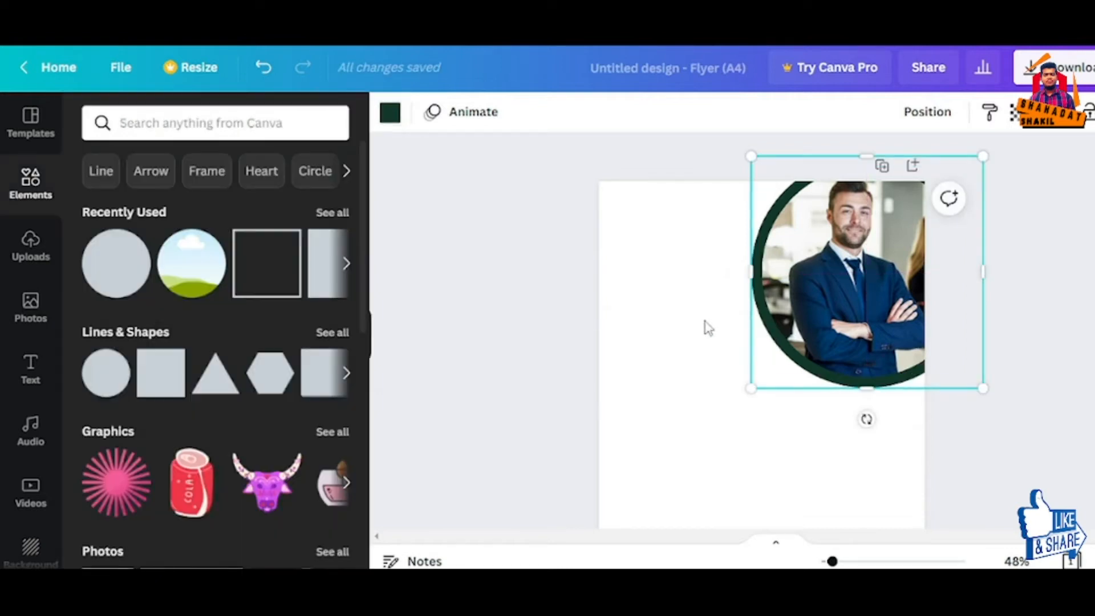
Duplicate the dark green circle and recolor the copy bright red with a custom color.
left_click(760, 319)
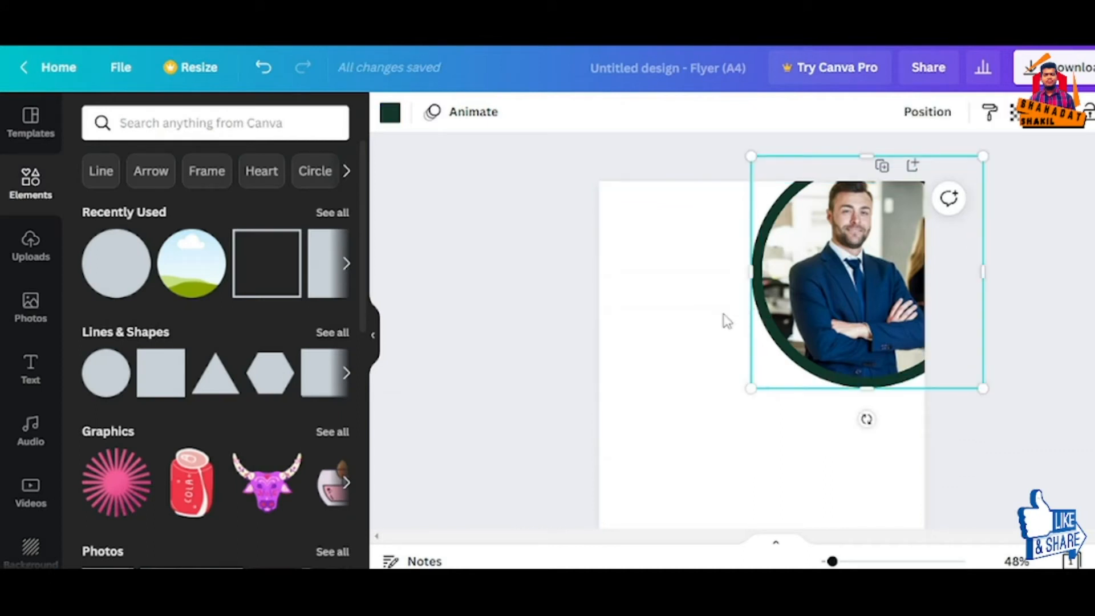
key("ctrl+d")
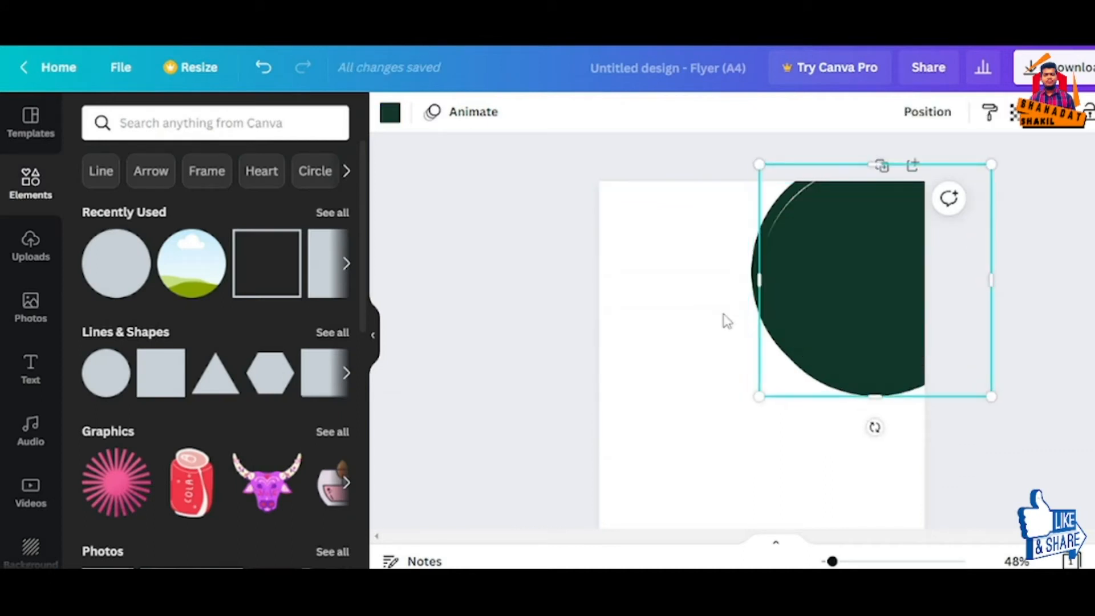
left_click(390, 115)
left_click(101, 203)
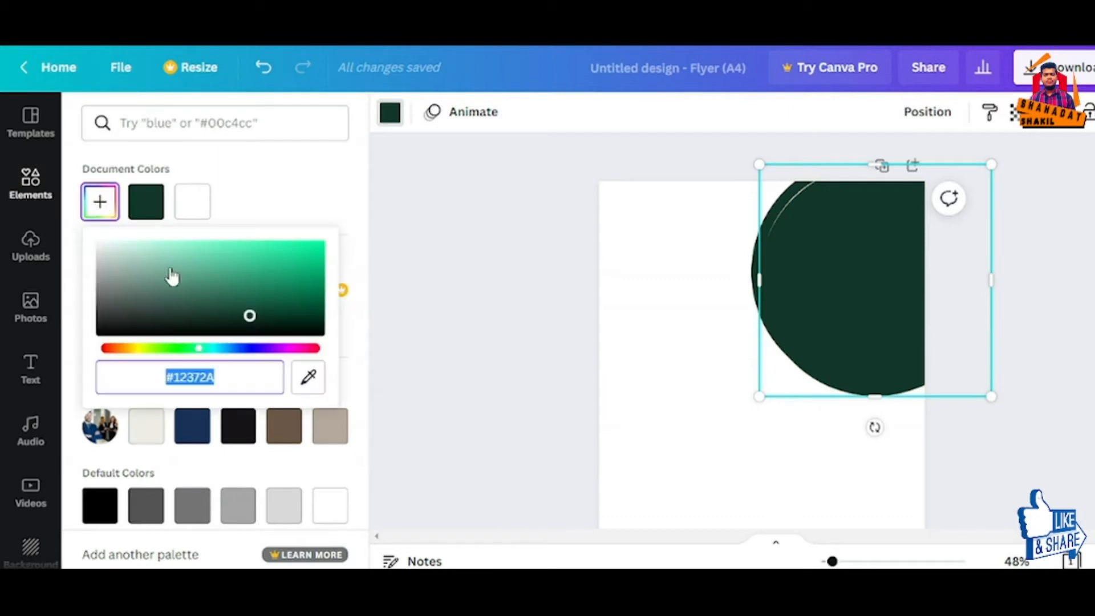
left_click_drag(123, 350, 86, 354)
left_click_drag(249, 317, 342, 235)
Enlarge the bright red copy around the photo and send it behind the dark green circle.
left_click_drag(758, 395, 741, 404)
left_click_drag(855, 347, 835, 325)
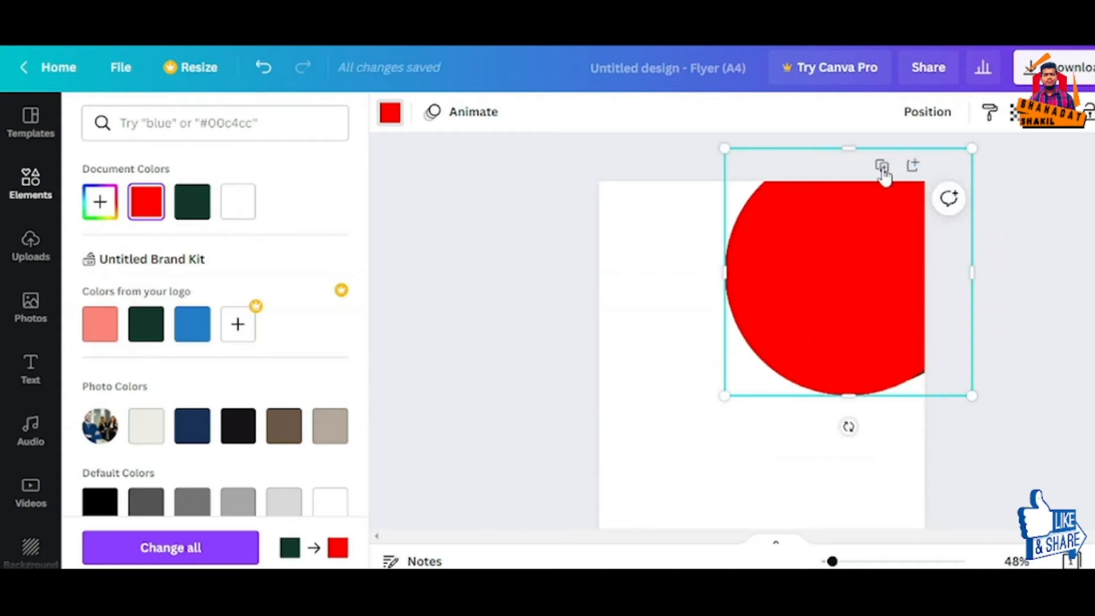
left_click(918, 114)
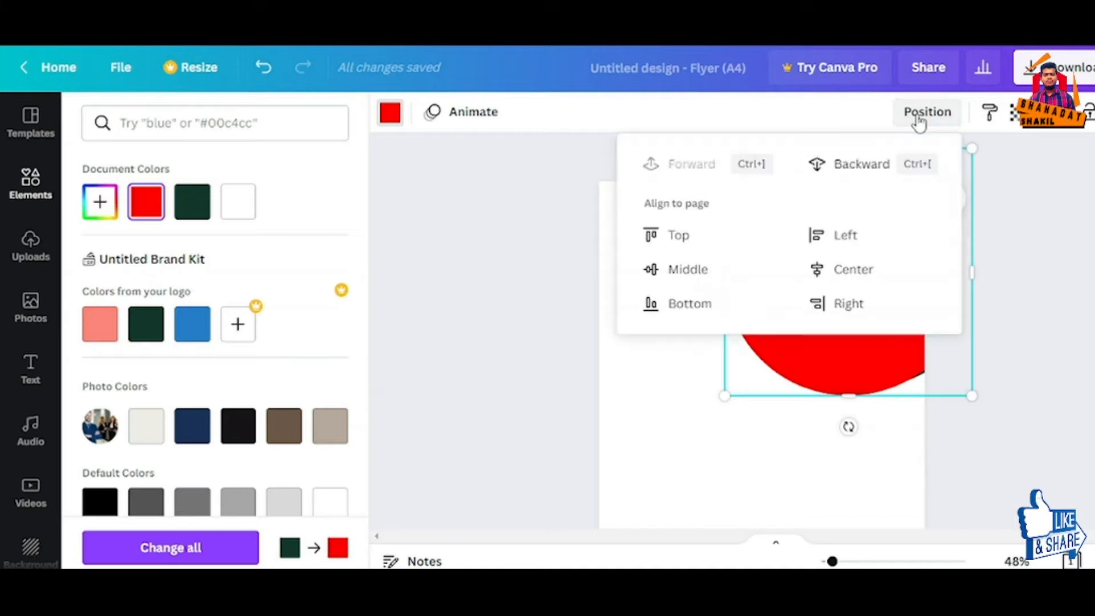
left_click(852, 166)
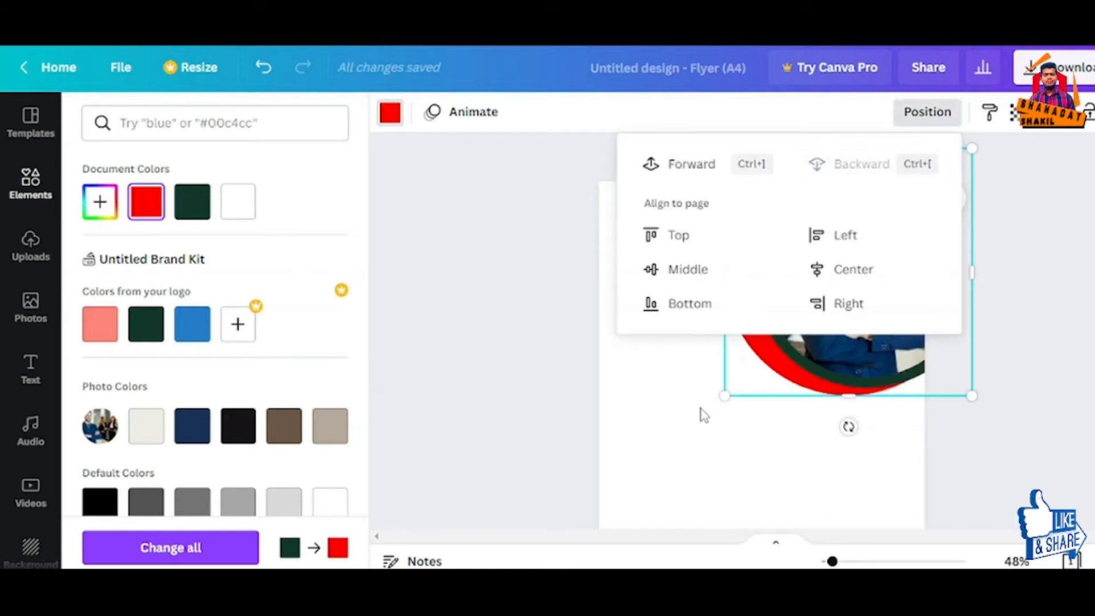
Enlarge the bright red circle further to the left and move it up so its crescent tapers under the photo.
left_click(731, 368)
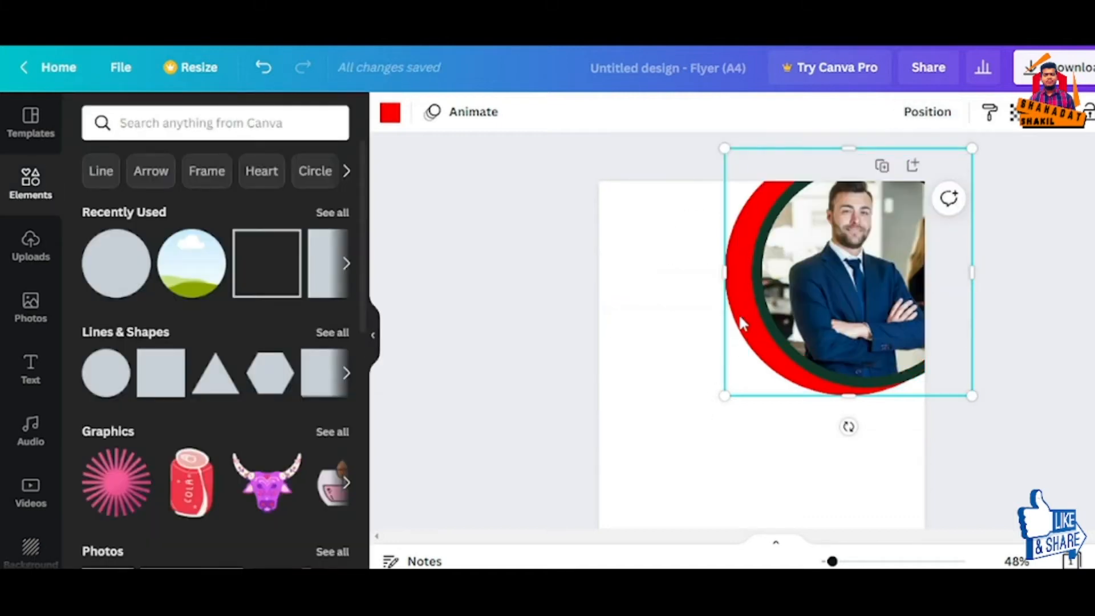
left_click_drag(723, 151, 666, 152)
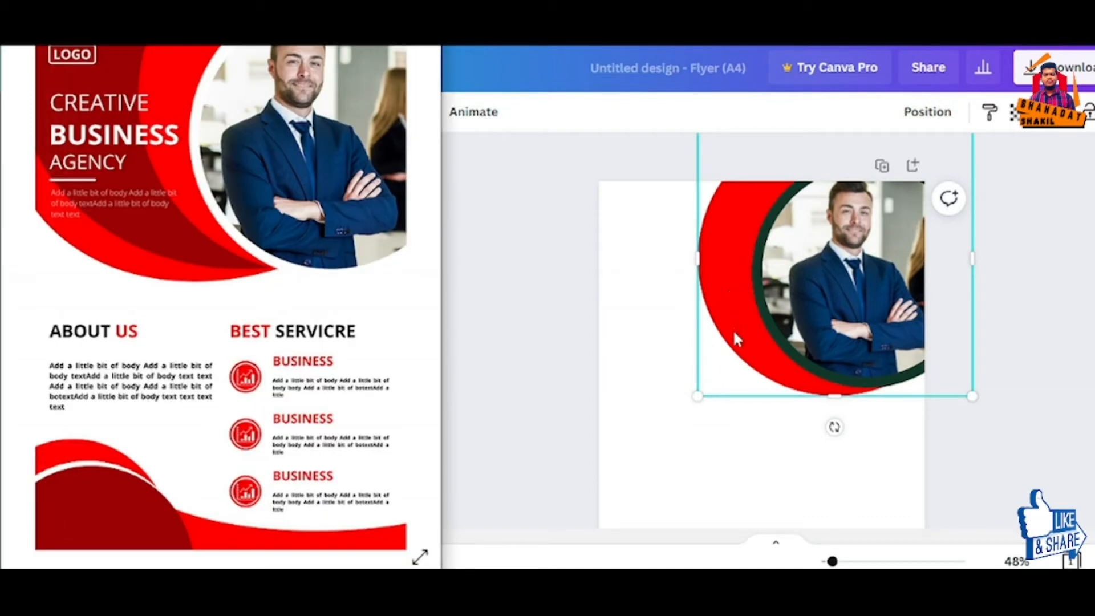
mouse_move(741, 343)
left_mouse_down()
mouse_move(724, 327)
mouse_move(735, 328)
left_mouse_up()
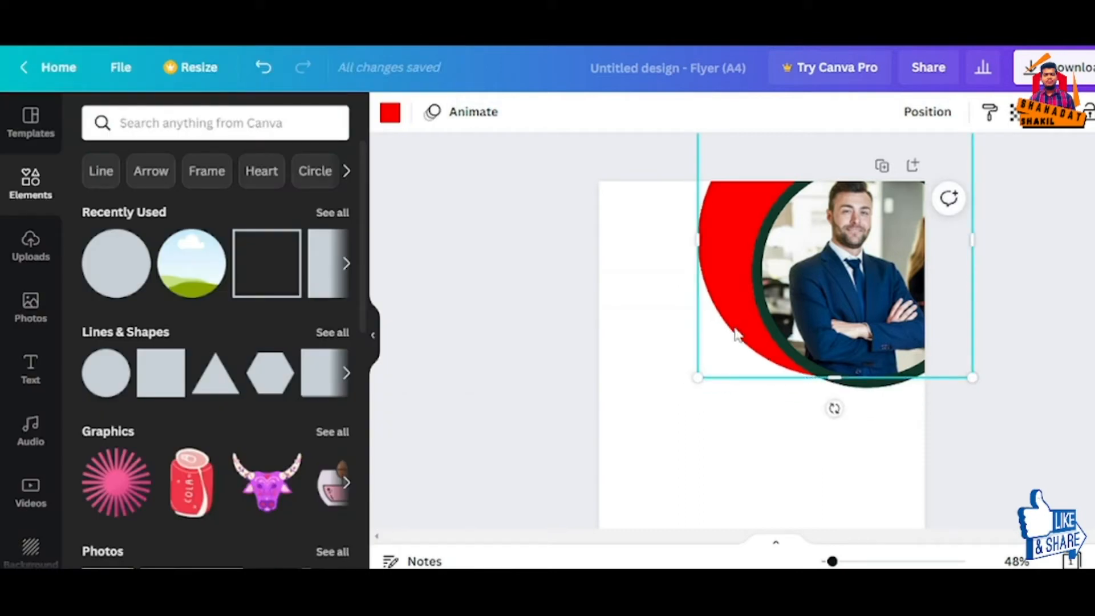
Recolor the dark green ring around the photo white.
left_click(754, 286)
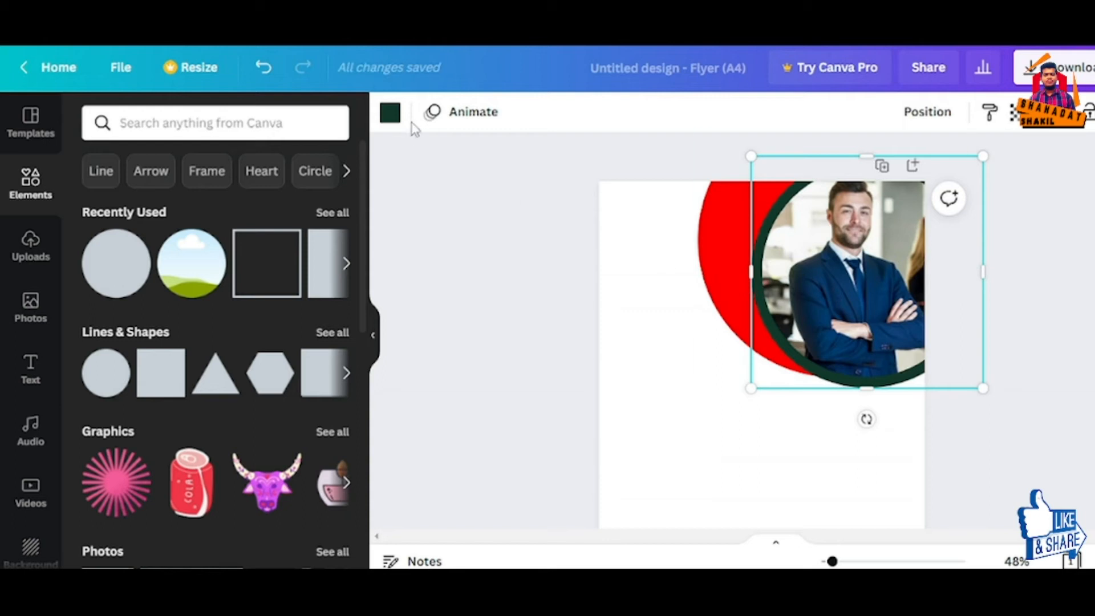
left_click(390, 121)
left_click(238, 202)
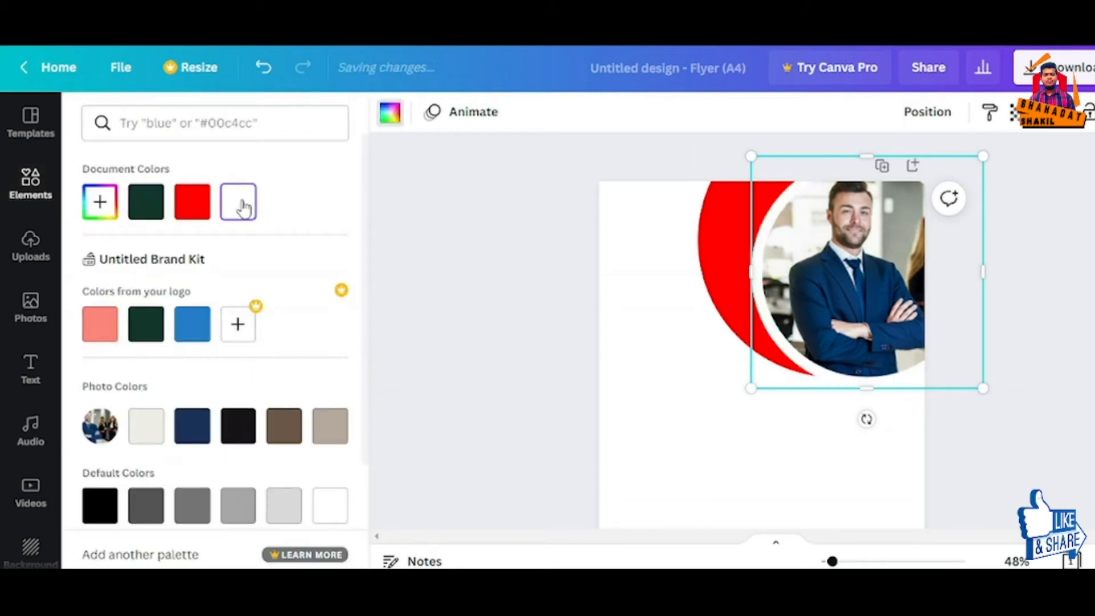
Duplicate the bright red circle and recolor the copy a custom dark red.
left_click(708, 281)
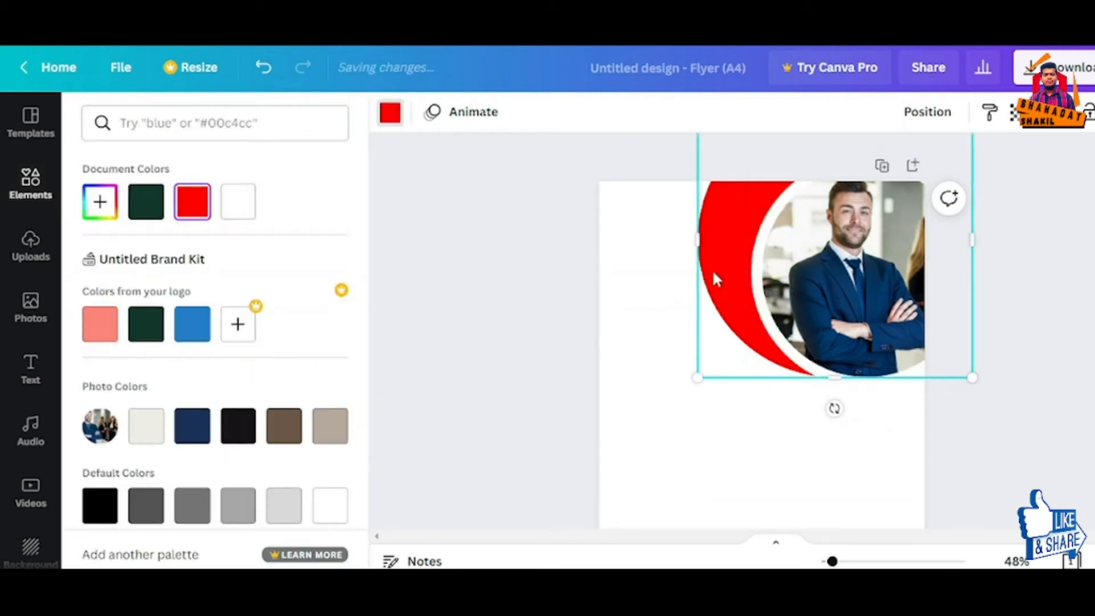
left_click(716, 267)
left_click(662, 312)
key("ctrl+d")
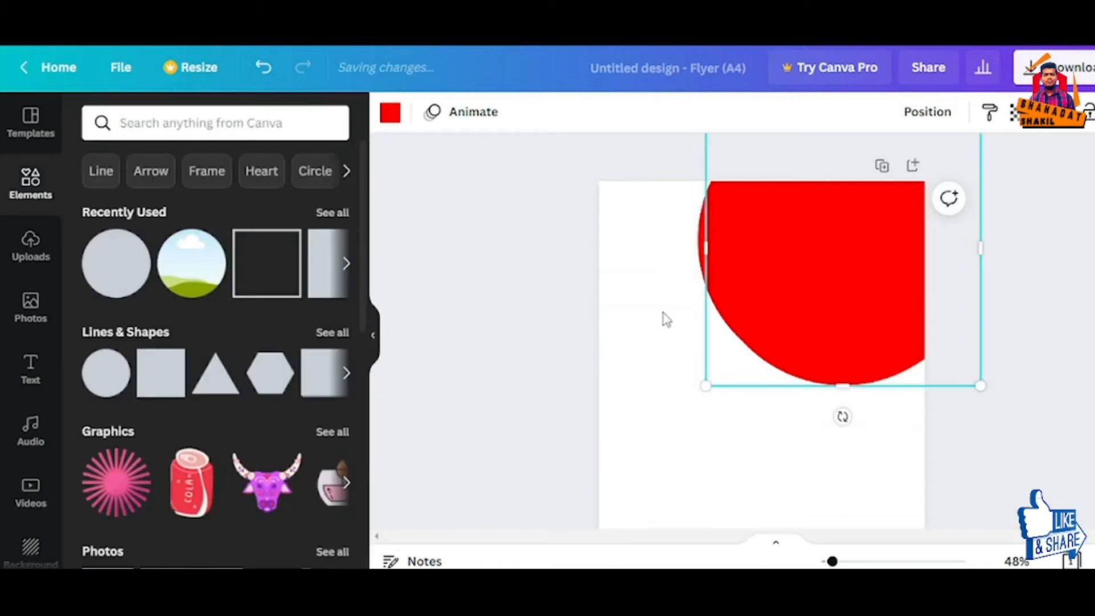
left_click(390, 114)
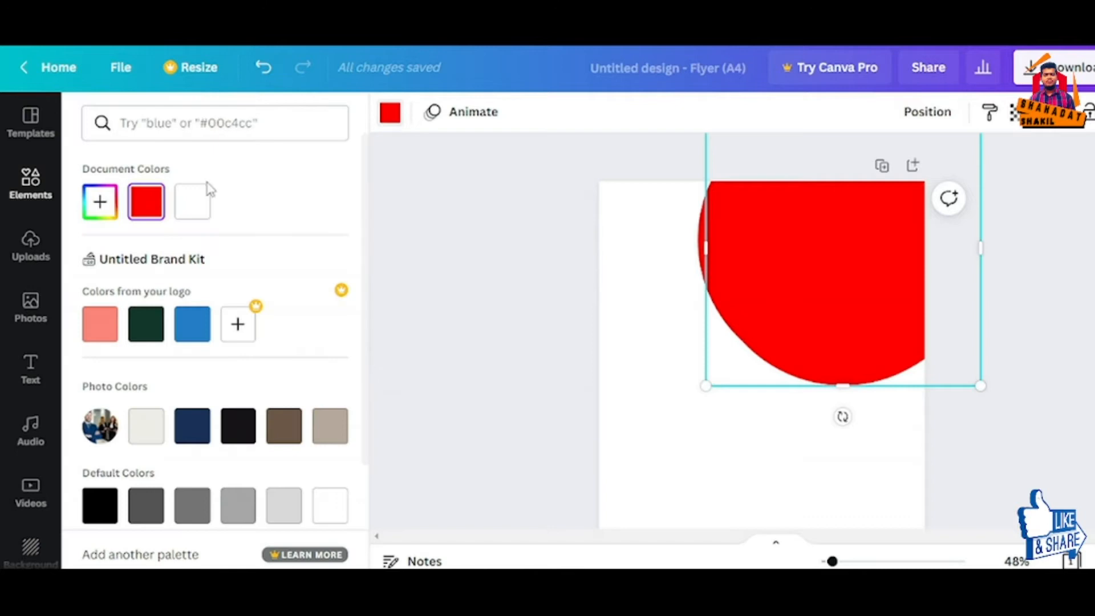
left_click(103, 205)
left_click_drag(303, 291, 333, 274)
Enlarge the dark red circle, offset it to the left and send it behind the bright red crescent.
left_click_drag(710, 378, 689, 395)
left_click_drag(818, 334, 754, 299)
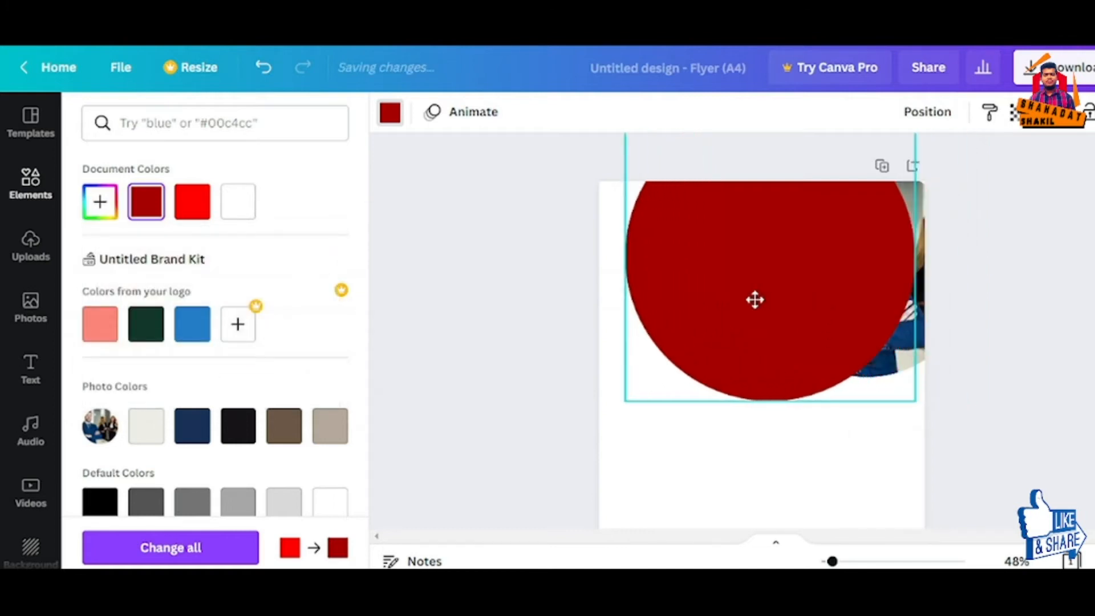
left_click(918, 111)
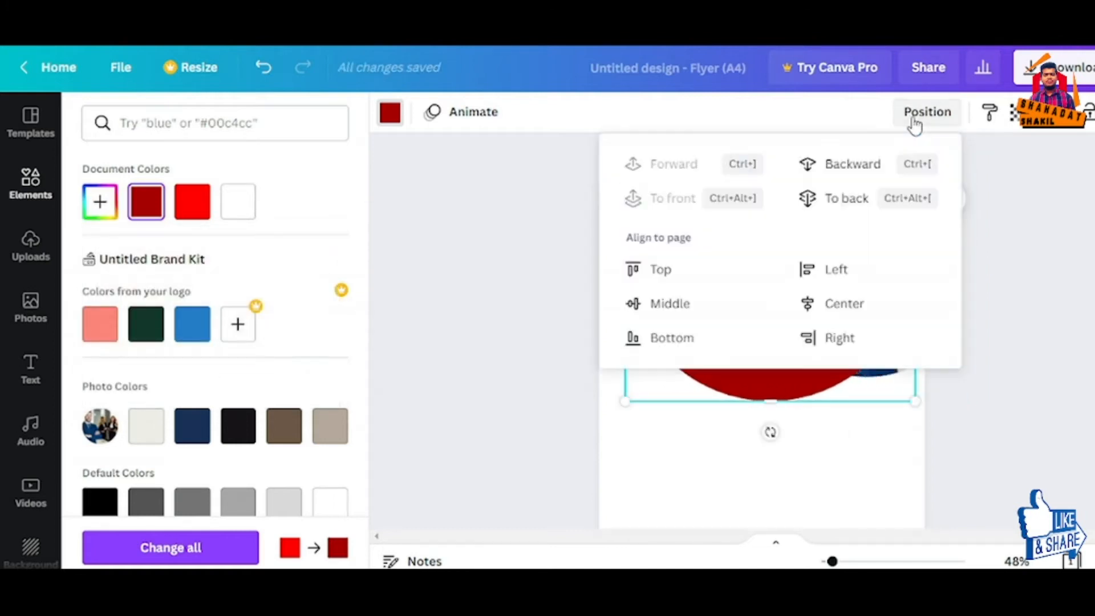
left_click(828, 174)
left_click(800, 442)
Move the dark red circle up and right, and nudge it down to align its lower edge with the bright red crescent's tip.
left_click_drag(667, 349, 683, 323)
mouse_move(832, 561)
left_mouse_down()
mouse_move(867, 561)
mouse_move(833, 561)
left_mouse_up()
left_click(792, 360)
left_click(486, 300)
key("Down")
key("Down")
key("Down")
key("Down")
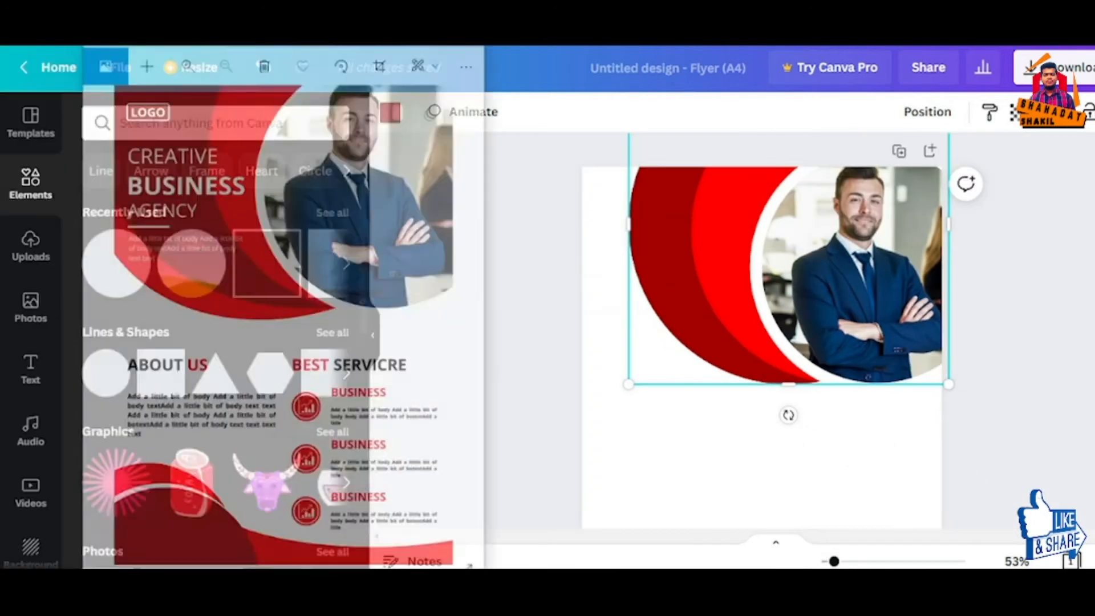
Widen the dark red circle to the page's left edge and nudge it down and right so its tip meets the crescent.
left_click_drag(629, 257, 567, 270)
left_click_drag(667, 333, 673, 330)
left_click_drag(834, 561, 844, 561)
key("Down")
key("Right")
key("Right")
key("Right")
key("Right")
key("Down")
key("Down")
key("Down")
key("Down")
key("Down")
key("Down")
key("Right")
key("Right")
key("Right")
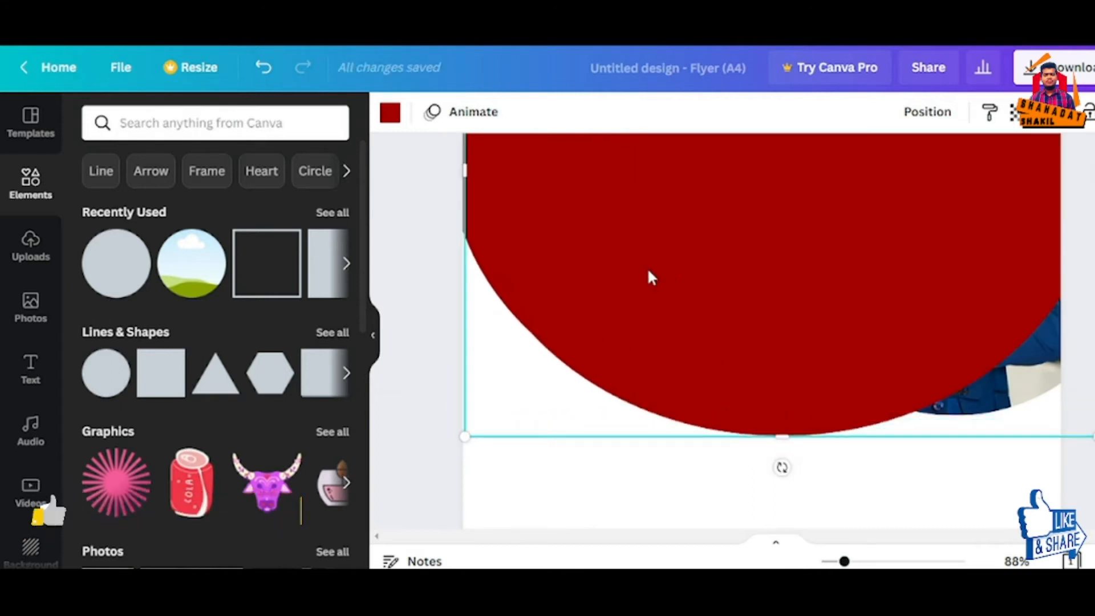
Offset the duplicate dark red circle to the left and send it behind all the other circles.
left_click_drag(649, 270, 575, 265)
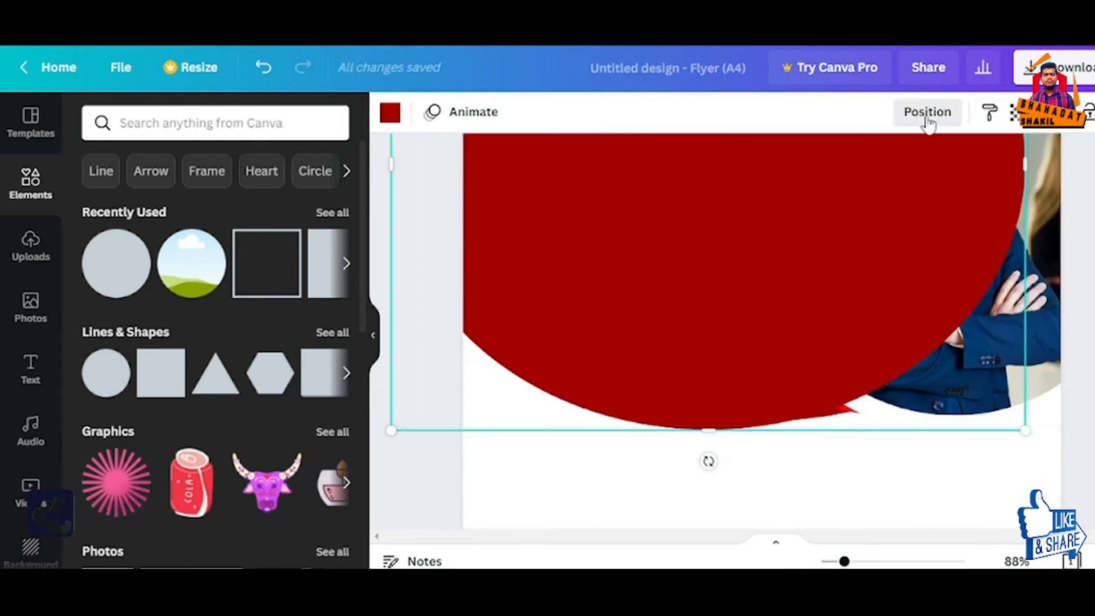
left_click(926, 115)
left_click(848, 160)
left_click(847, 160)
left_click(848, 161)
left_click(848, 160)
Recolor the rearmost circle bright red and enlarge it down and left to form a border below the dark red shape.
left_click(390, 113)
left_click(192, 202)
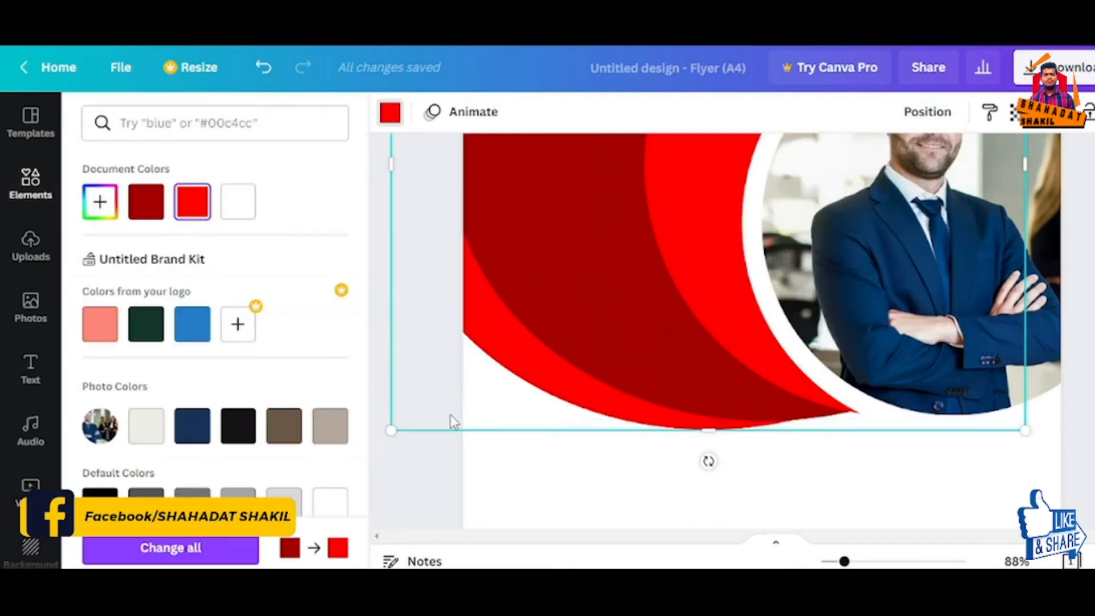
scroll(567, 423, "down", 3)
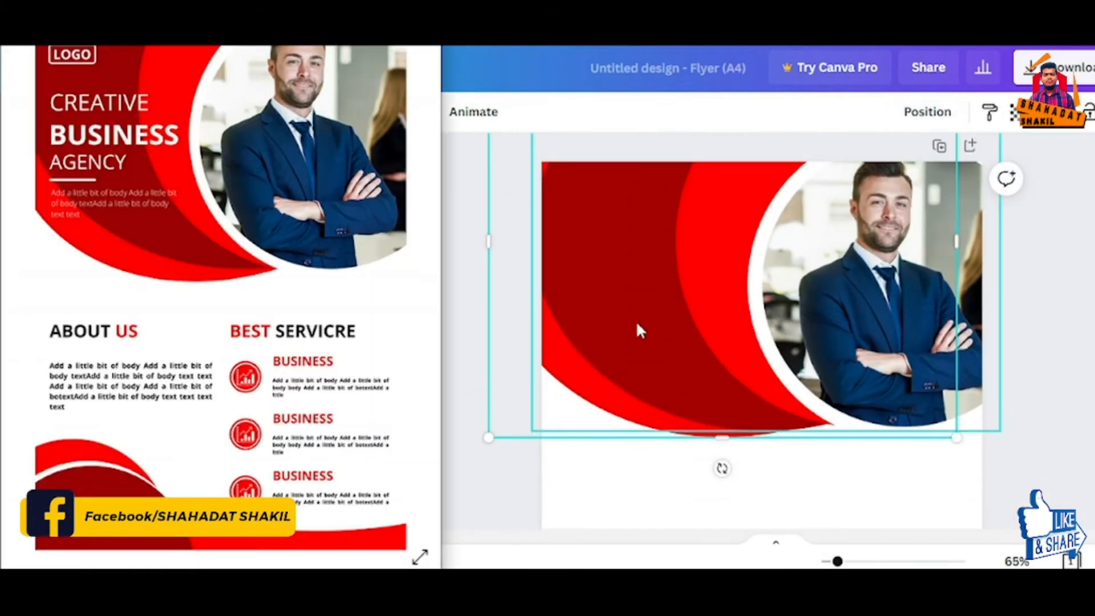
left_click_drag(489, 438, 482, 441)
left_click(99, 202)
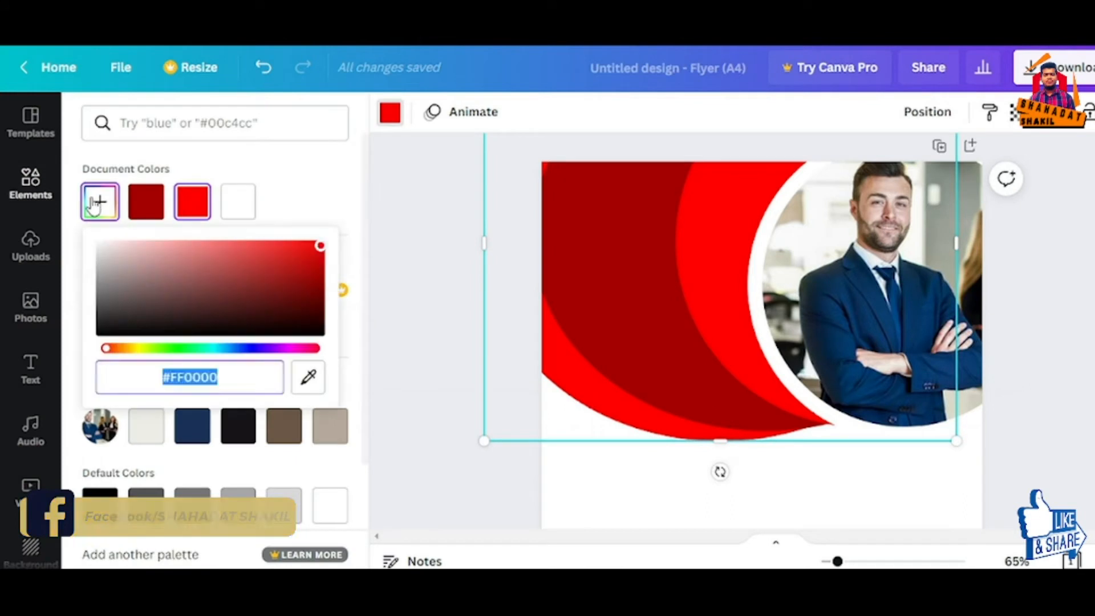
left_click_drag(485, 441, 475, 446)
left_click_drag(715, 448, 715, 440)
left_click(627, 485)
Widen the dark red circle slightly past the page's left edge and reselect the bright red circle behind it.
left_click(572, 272)
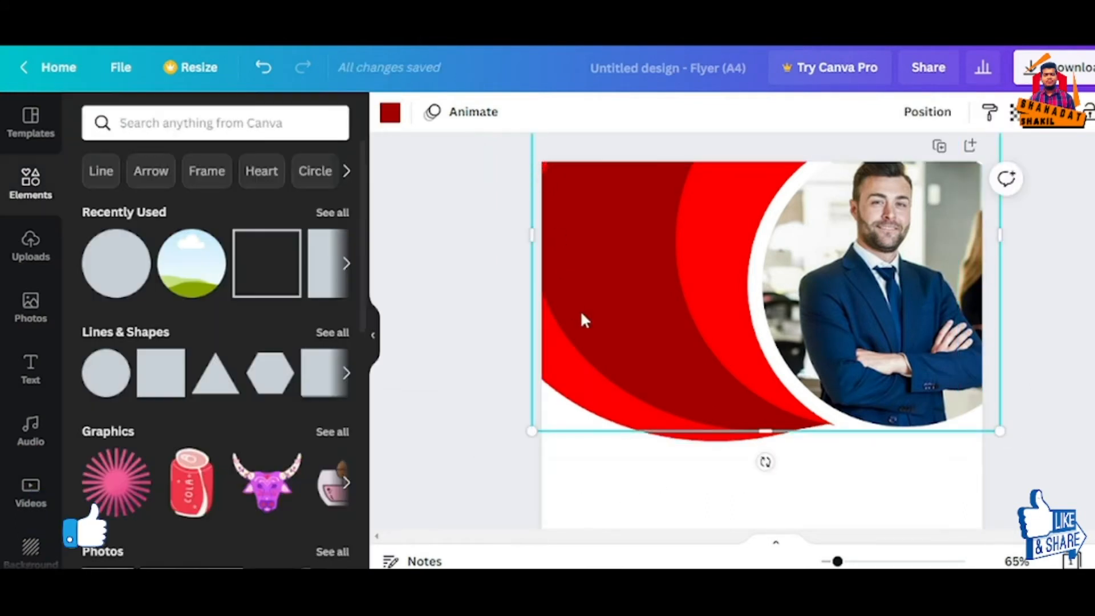
mouse_move(532, 235)
left_mouse_down()
mouse_move(539, 228)
mouse_move(517, 240)
left_mouse_up()
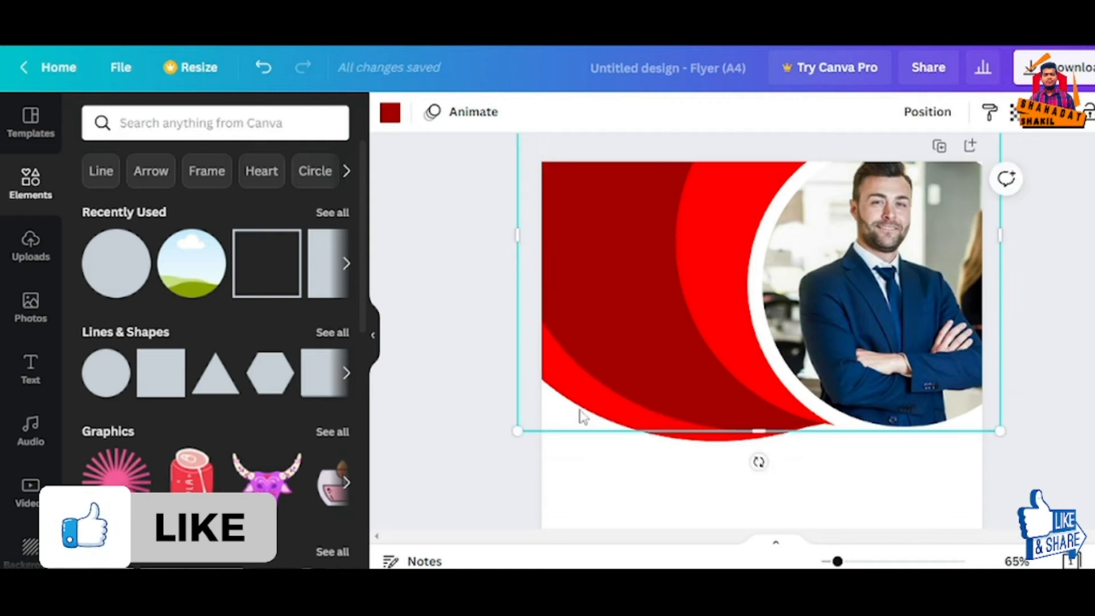
left_click(575, 480)
left_click(690, 442)
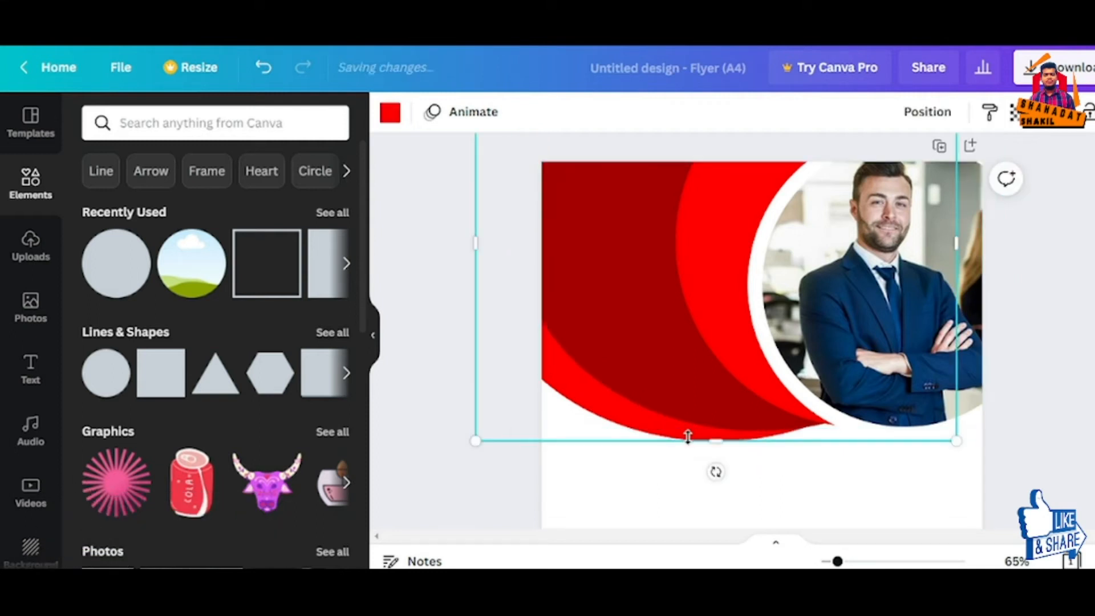
Widen the rear bright red circle further past the page's left edge and deselect it.
mouse_move(479, 438)
left_mouse_down()
mouse_move(464, 443)
mouse_move(478, 436)
left_mouse_up()
left_click_drag(478, 246, 445, 245)
left_click(585, 514)
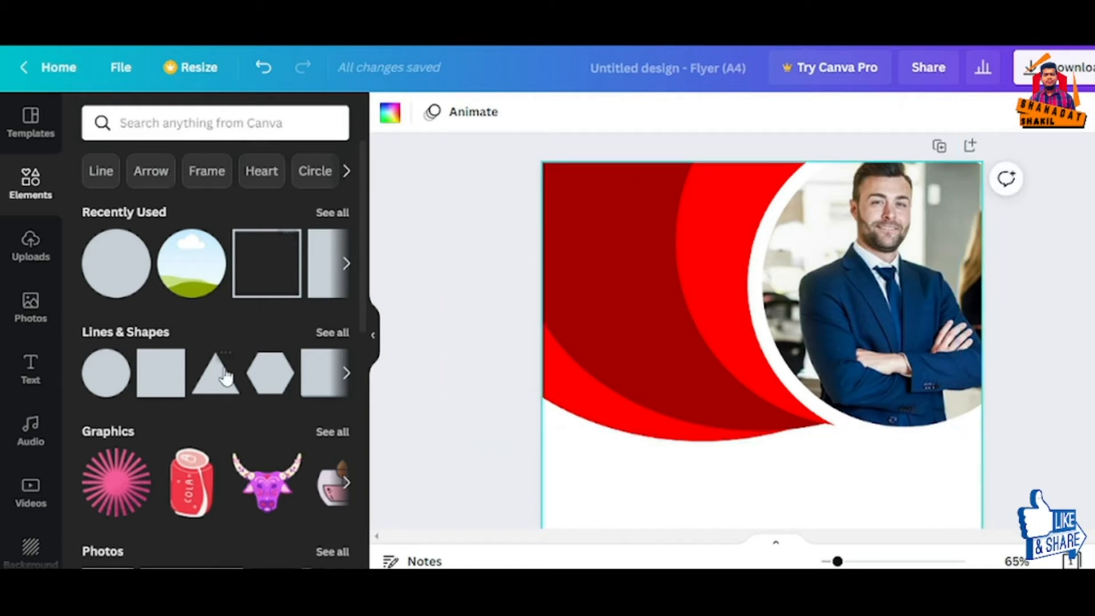
Add a rounded square outline shape to the page and recolor it white.
left_click(332, 333)
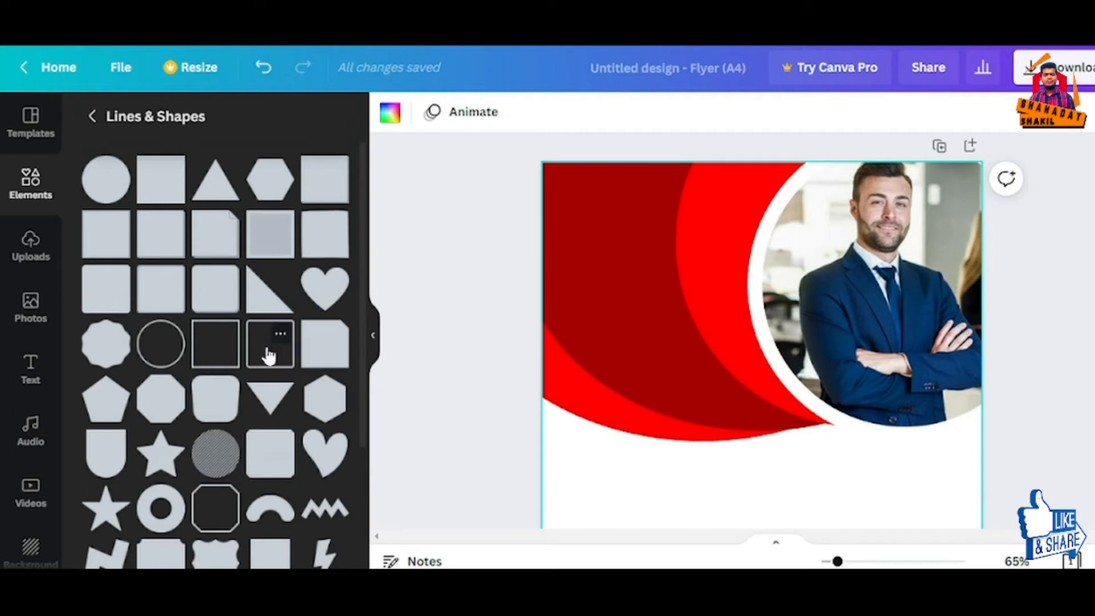
left_click(269, 355)
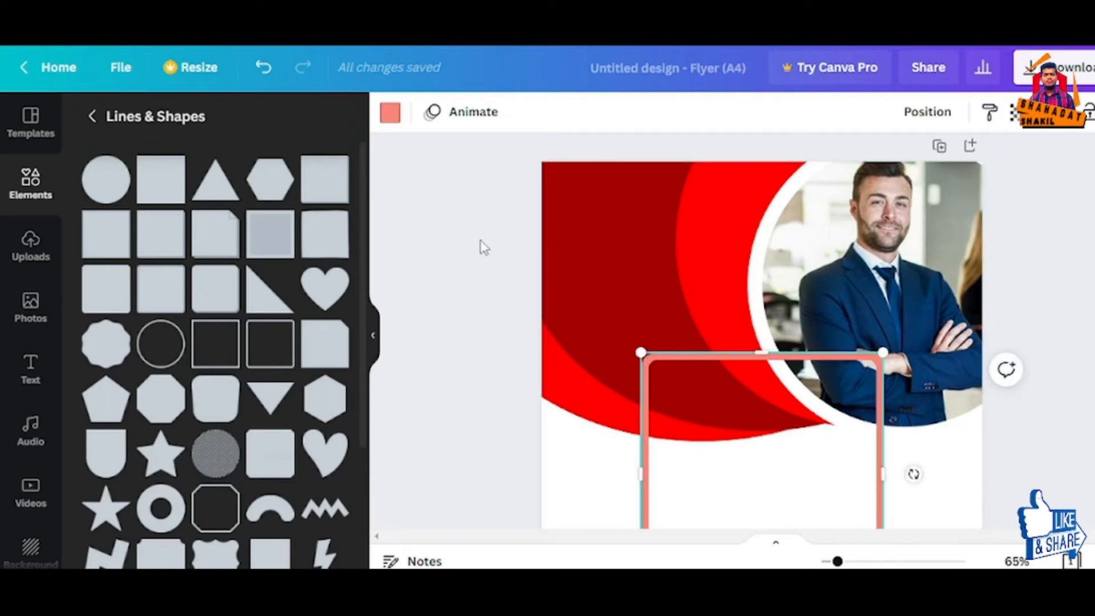
left_click(388, 117)
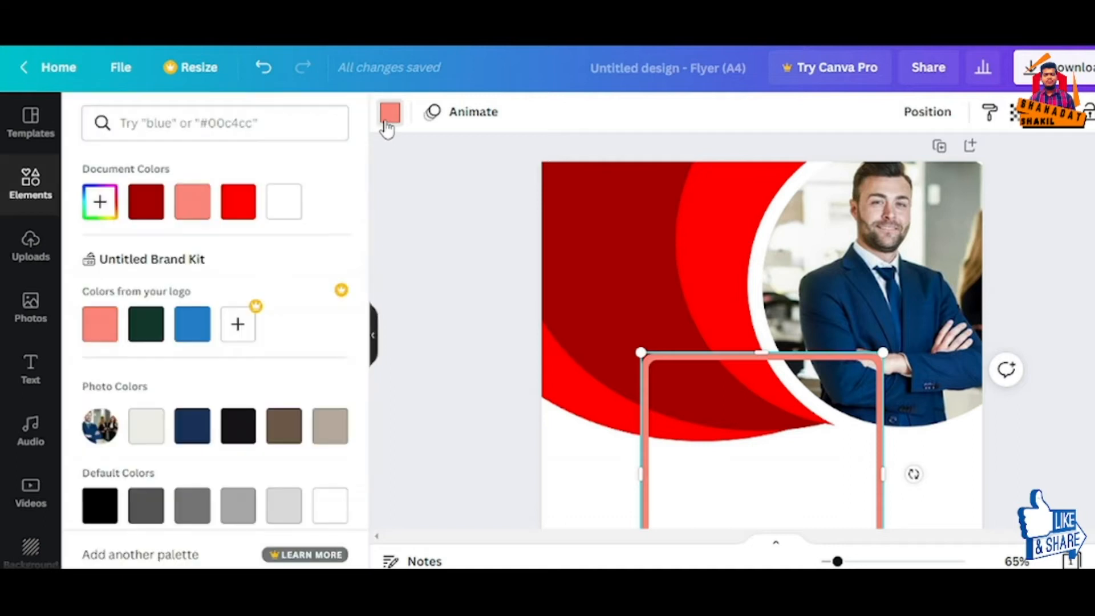
left_click(283, 203)
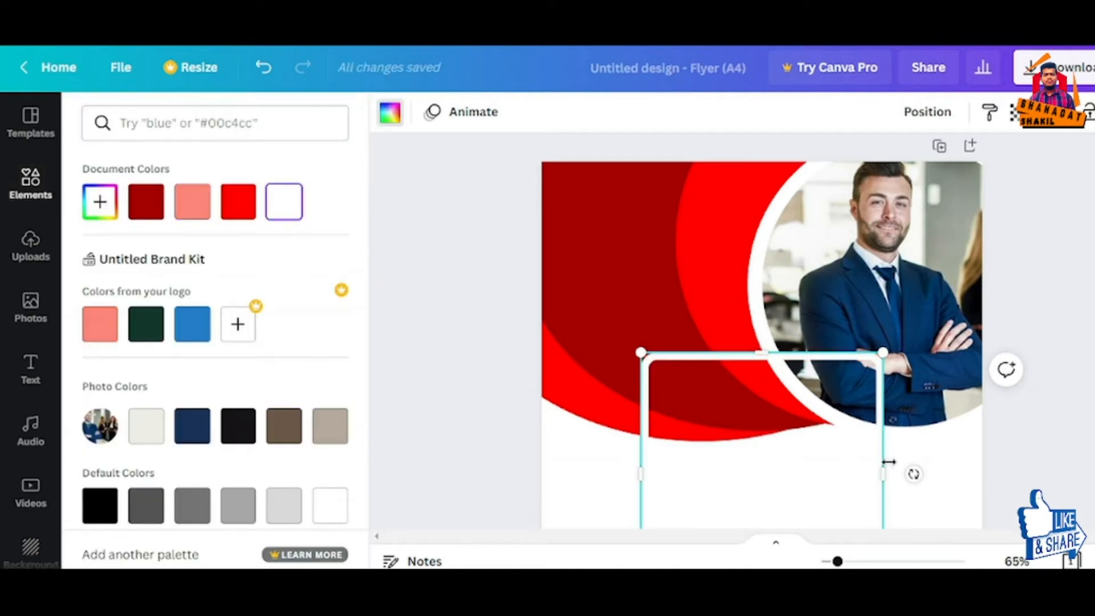
Shrink the white outline into a small wide rectangle and place it in the dark red area's upper-left corner.
left_click_drag(729, 409, 665, 203)
left_click_drag(708, 420, 705, 217)
left_click_drag(826, 218, 613, 194)
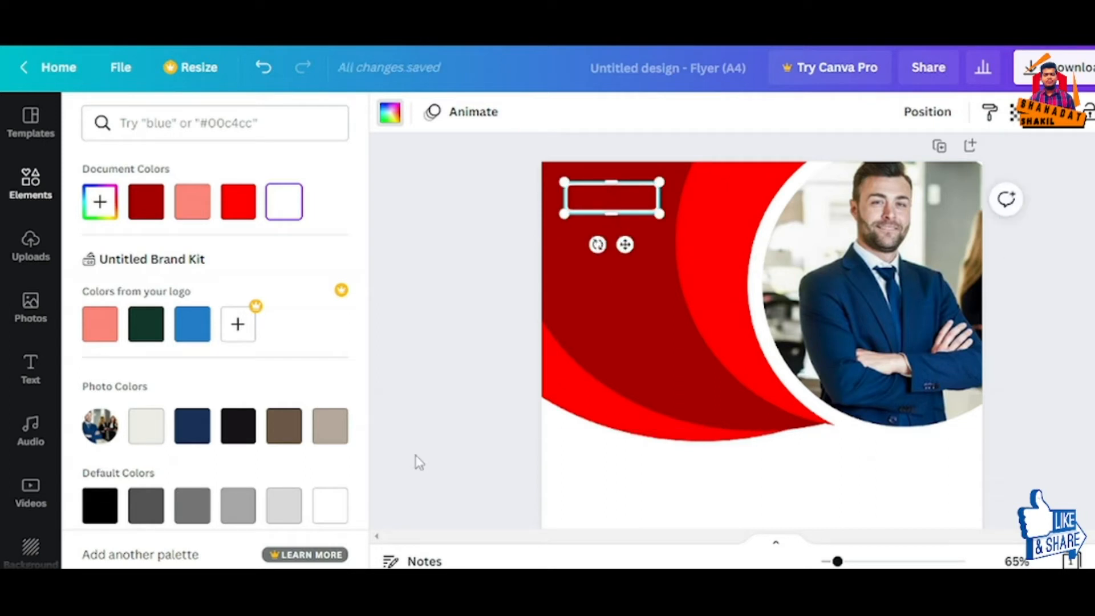
Add a subheading reading LOGO below the white outline and make it bold.
left_click(31, 371)
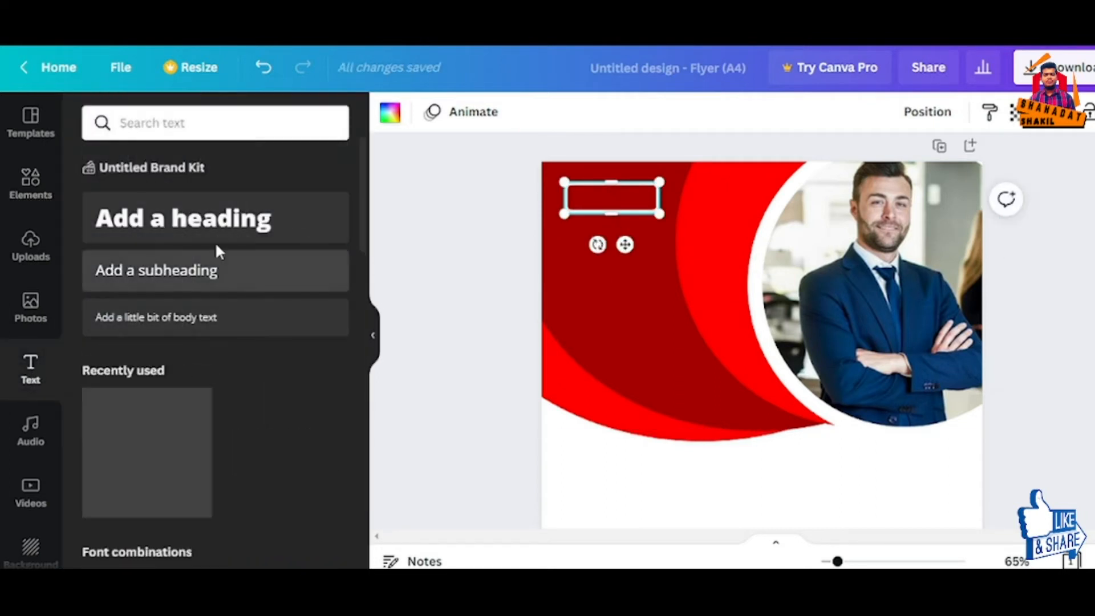
left_click(207, 288)
key("BackSpace")
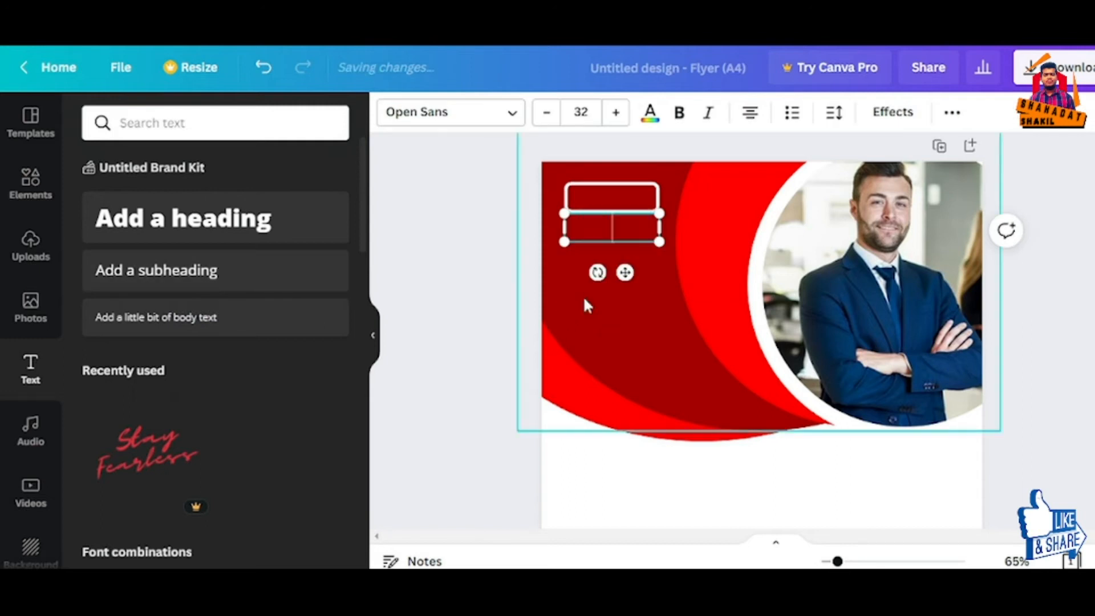
type("LOGO")
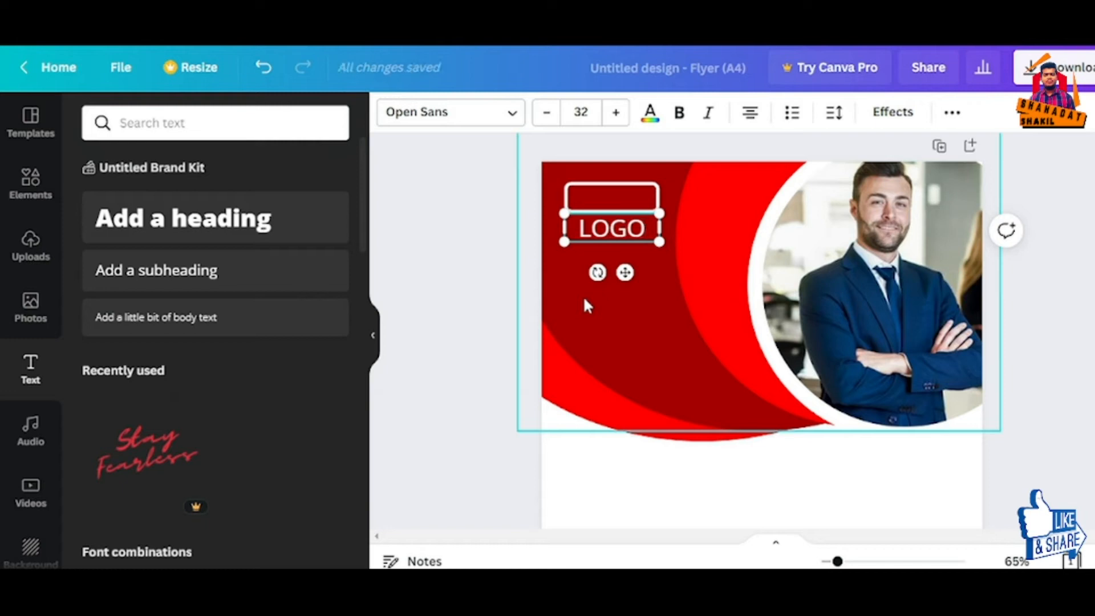
key("Left")
key("ctrl+a")
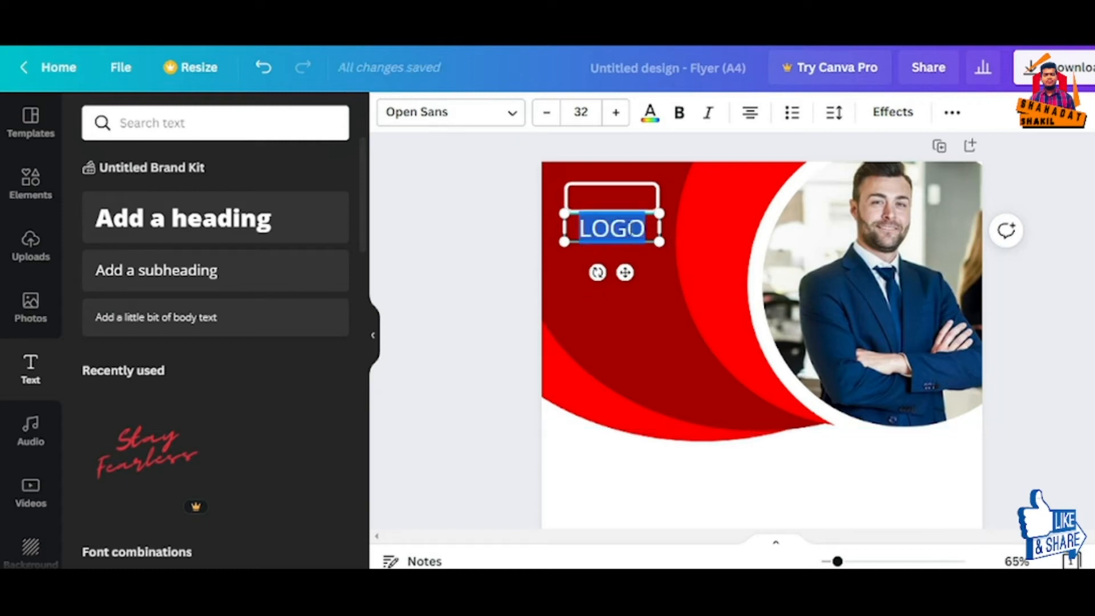
left_click(679, 113)
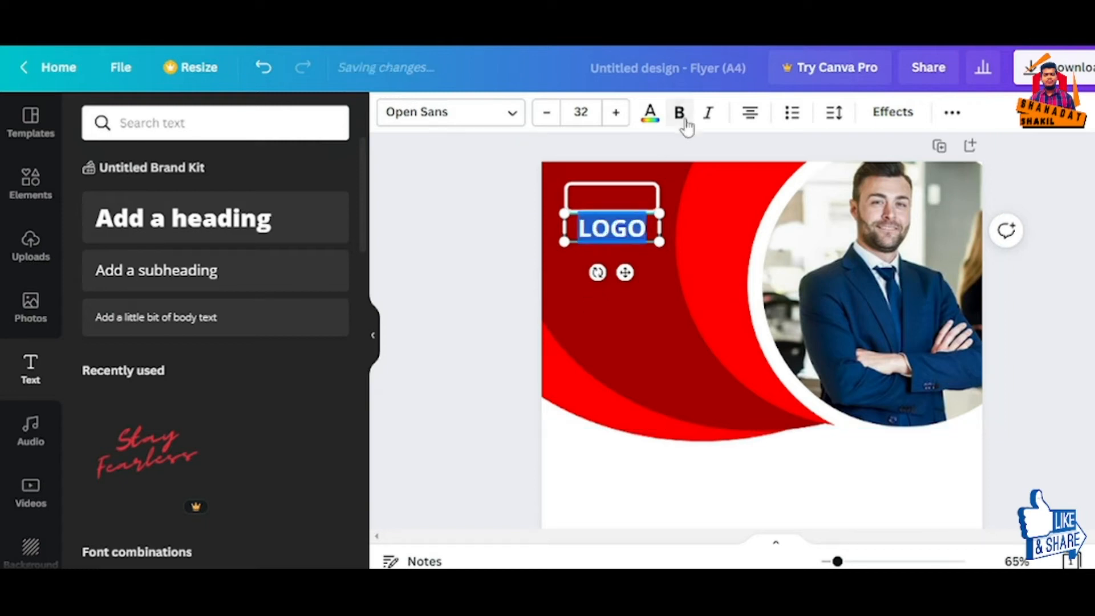
Center the LOGO text inside the white rounded outline.
left_click(672, 279)
left_click(619, 237)
left_click_drag(619, 237, 616, 199)
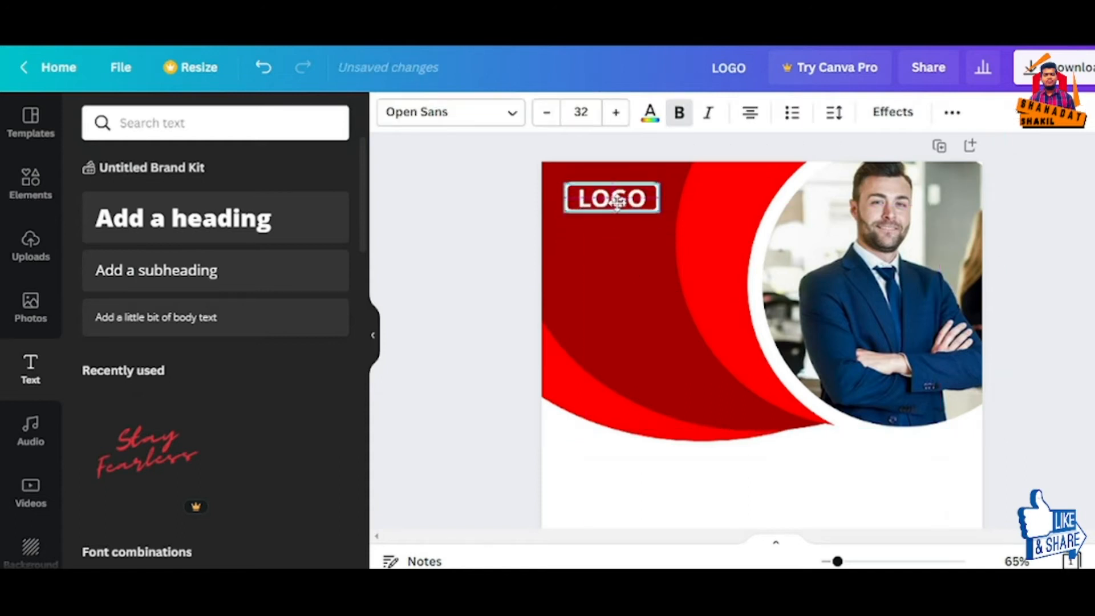
Lock the dark red circle and the bright red circle around the photo in place.
left_click(618, 296)
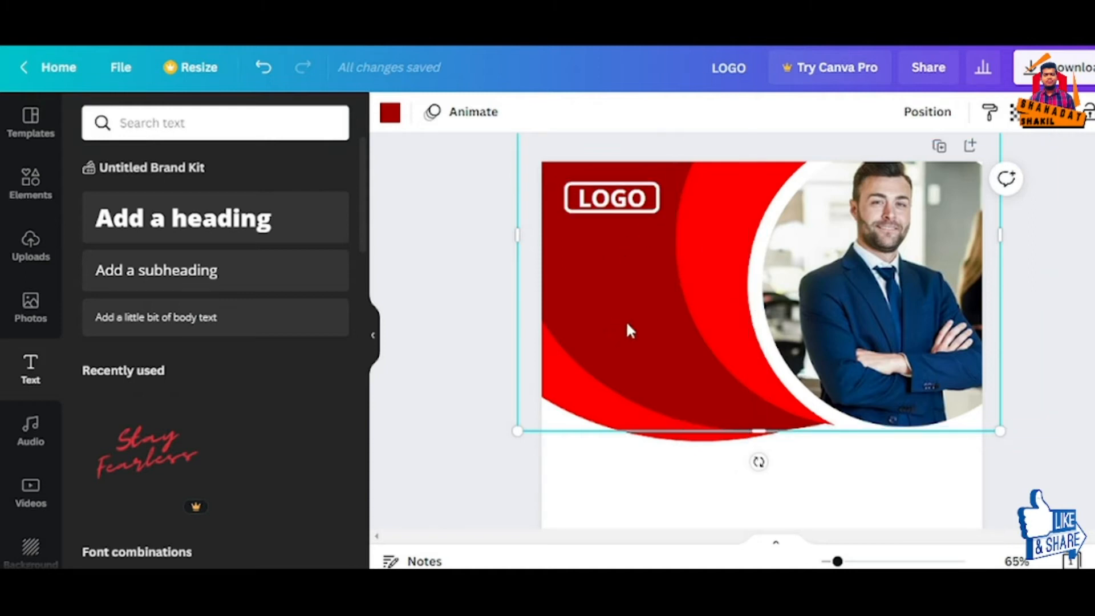
left_click(1090, 114)
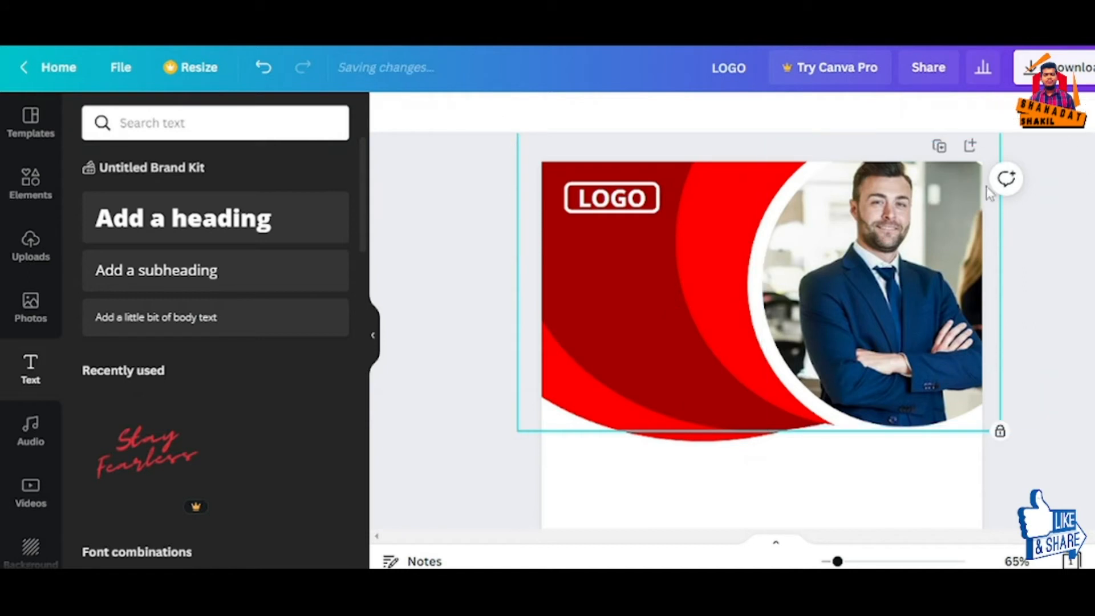
left_click(771, 342)
left_click(710, 334)
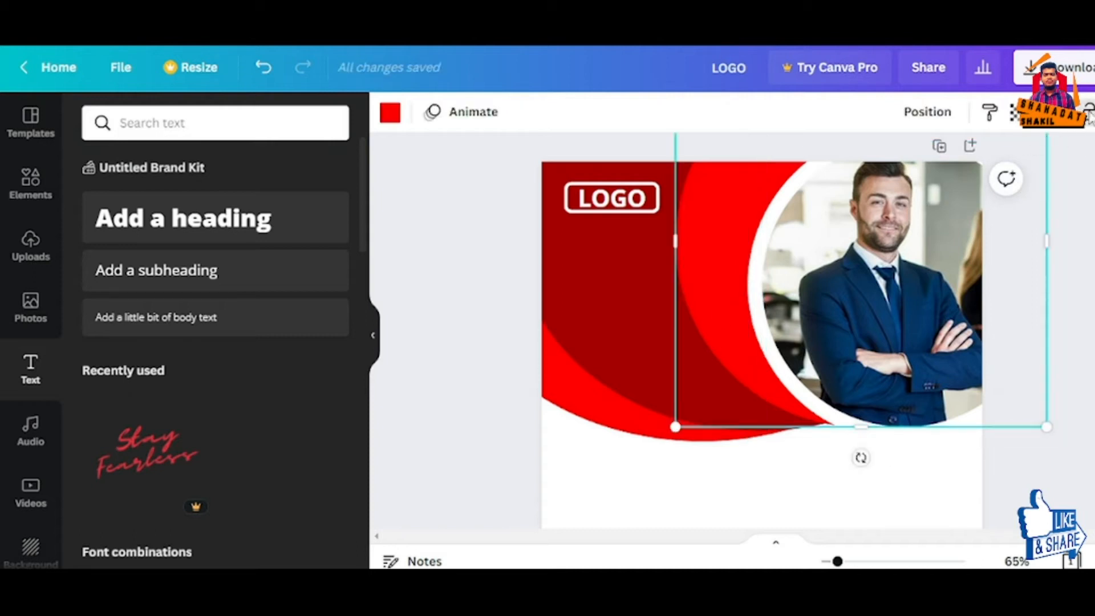
Lock the rearmost bright red circle that borders the dark red shape from below.
left_click(639, 210)
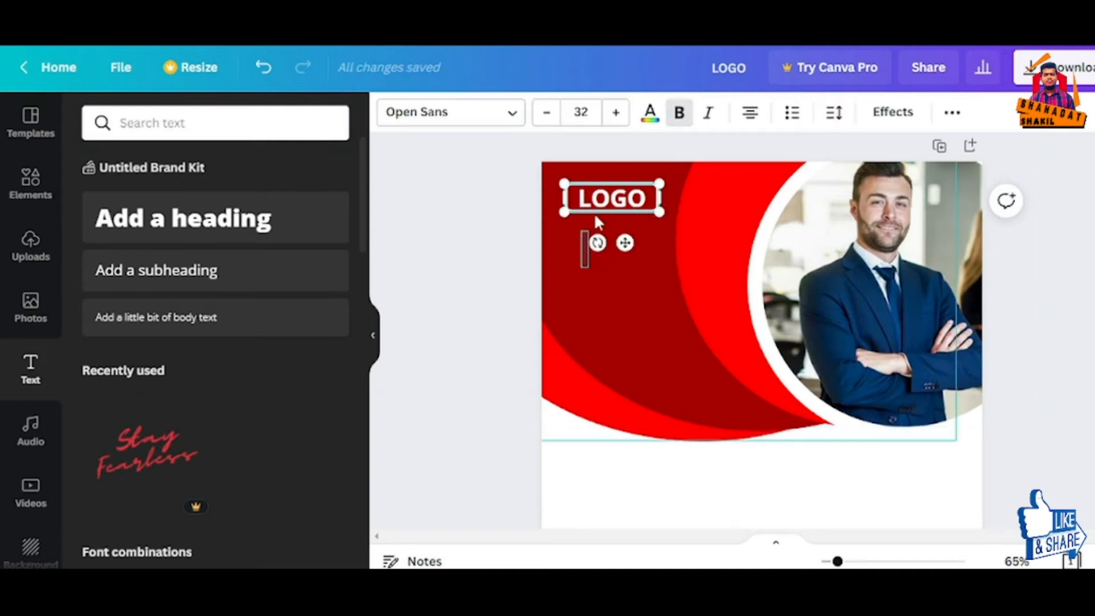
left_click_drag(582, 266, 612, 196)
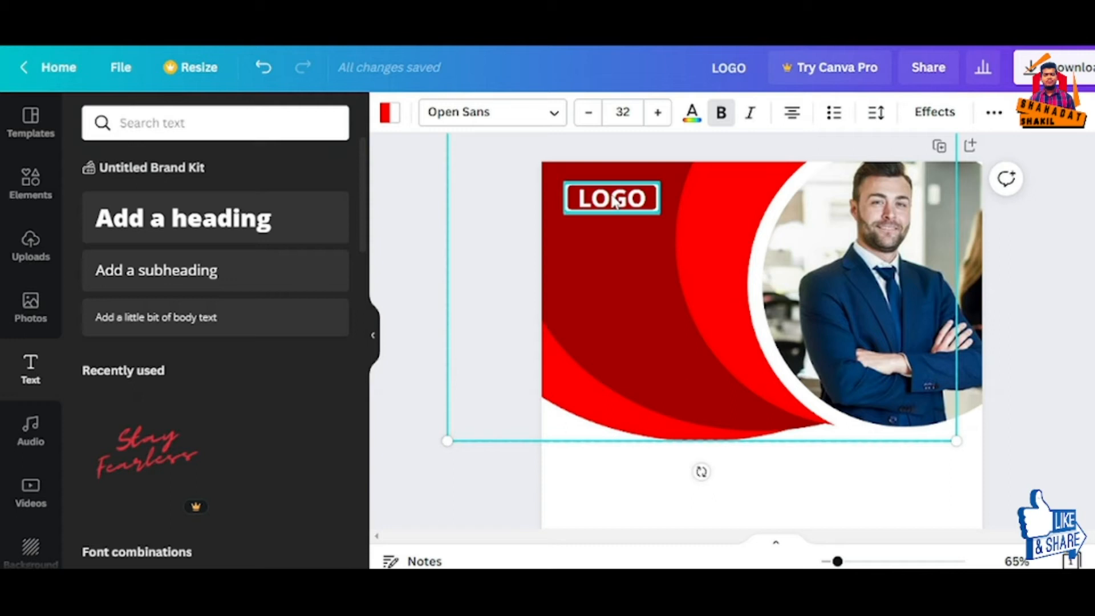
left_click(564, 439)
left_click(561, 435)
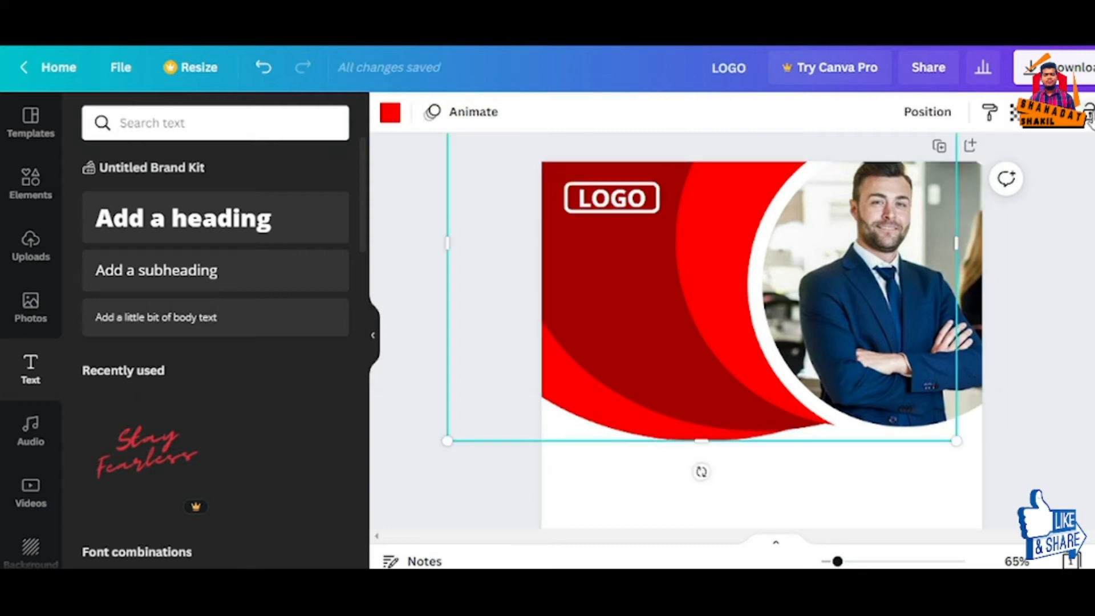
left_click(1088, 114)
Select the LOGO text together with its outline and scale both down to about 37 by 12.2, text size 26.2.
left_click(607, 290)
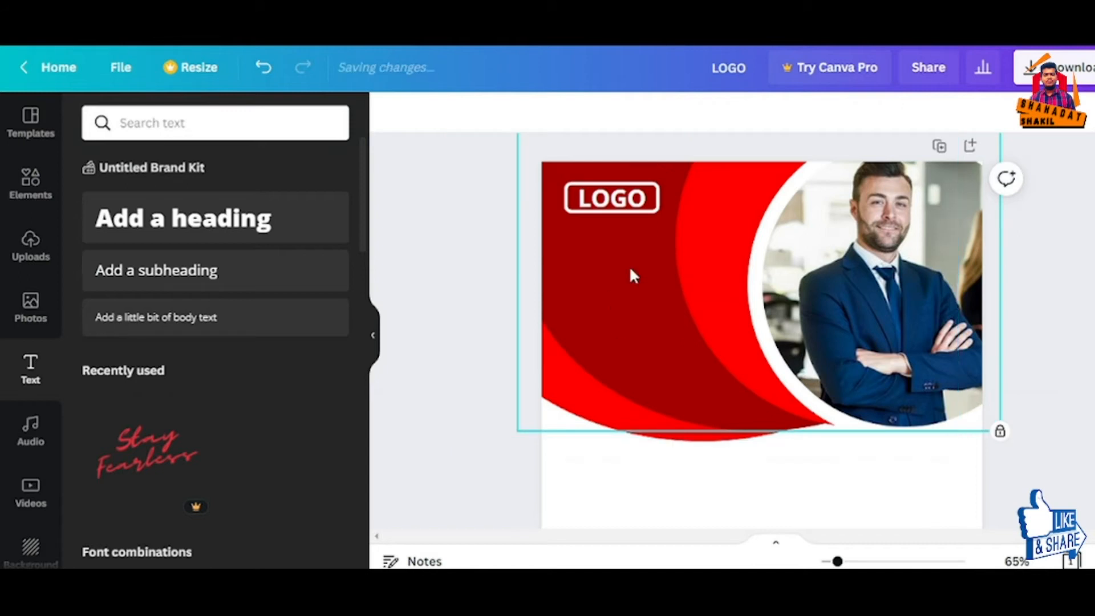
left_click(640, 194)
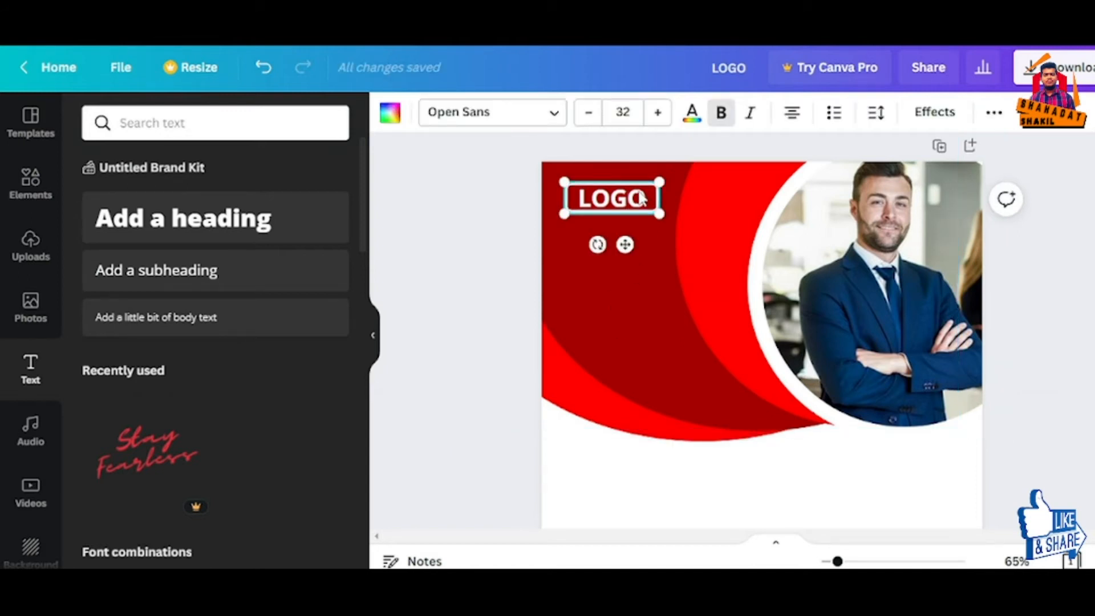
left_click_drag(659, 182, 642, 187)
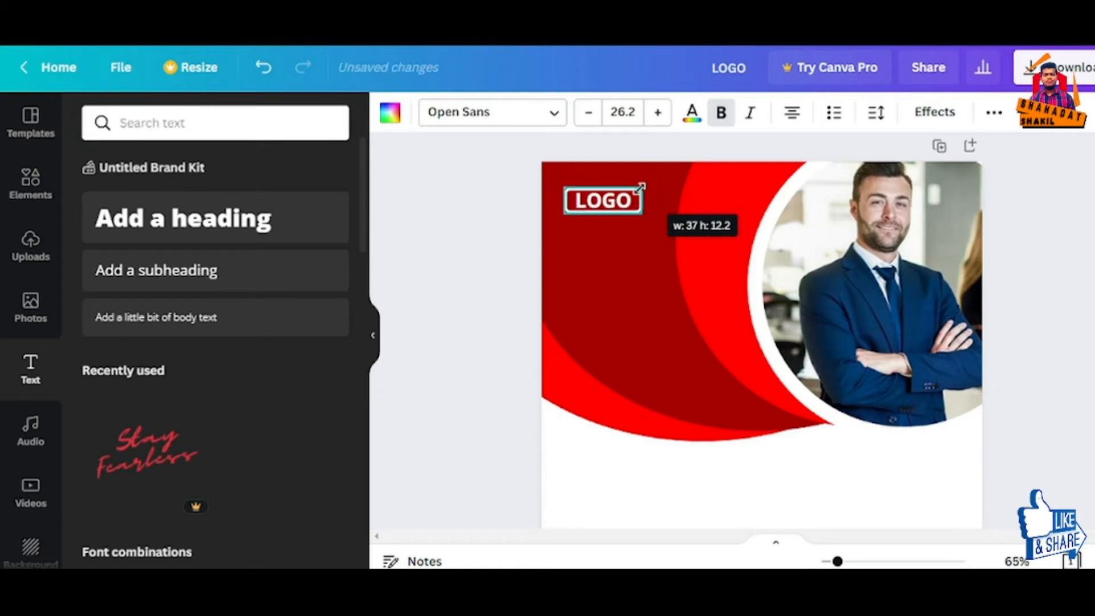
left_click(661, 285)
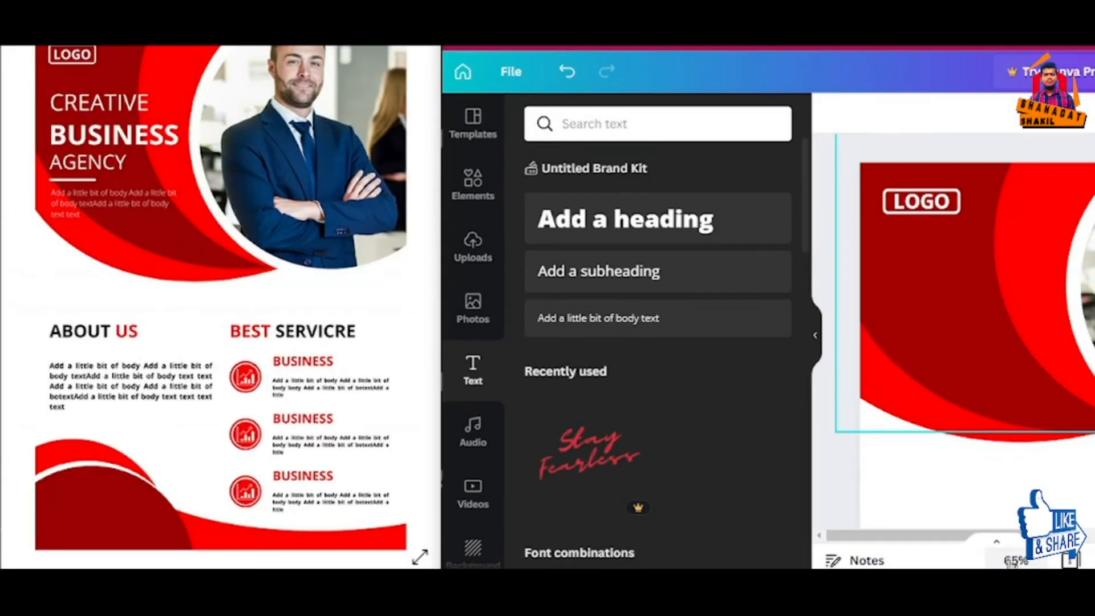
Add separate text lines reading CREATIVE, agency and BUSINESS, placing CREATIVE in white below the LOGO box.
left_click(1015, 560)
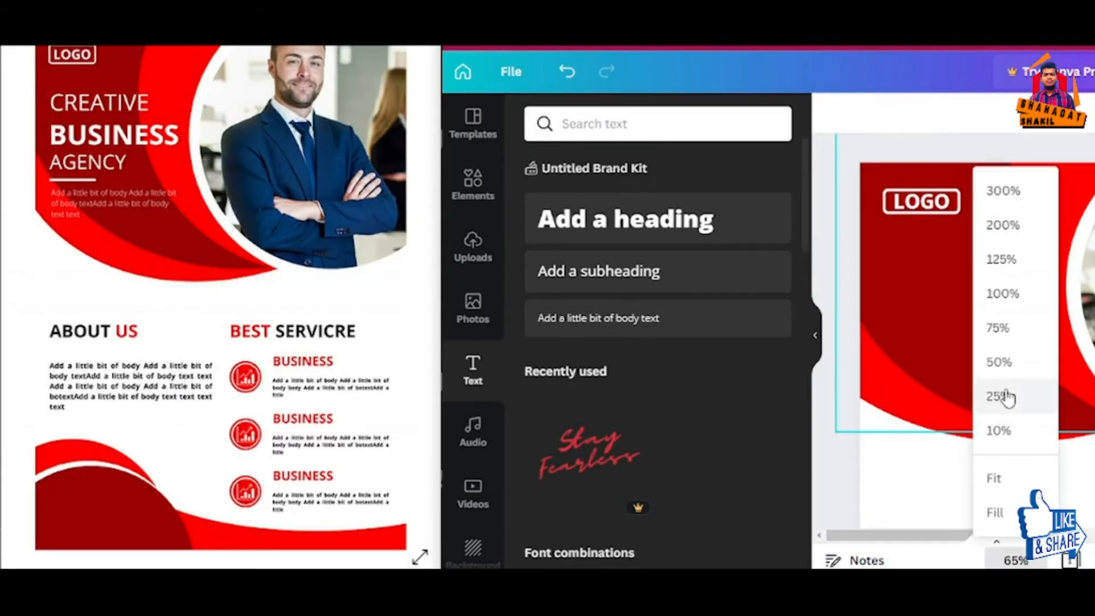
left_click(1008, 394)
left_click(604, 272)
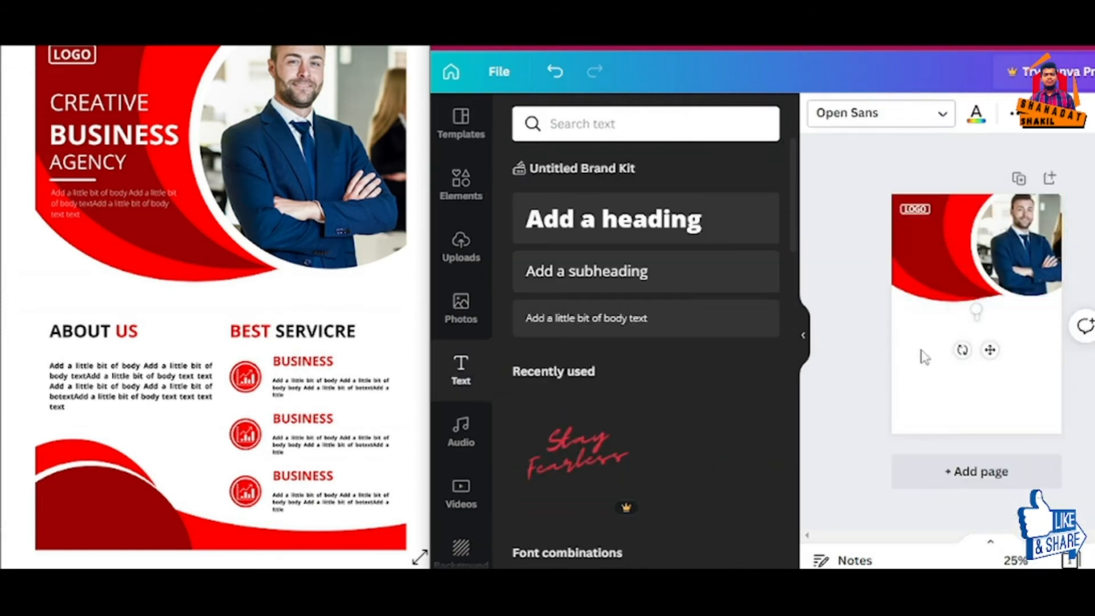
left_click_drag(926, 354, 950, 266)
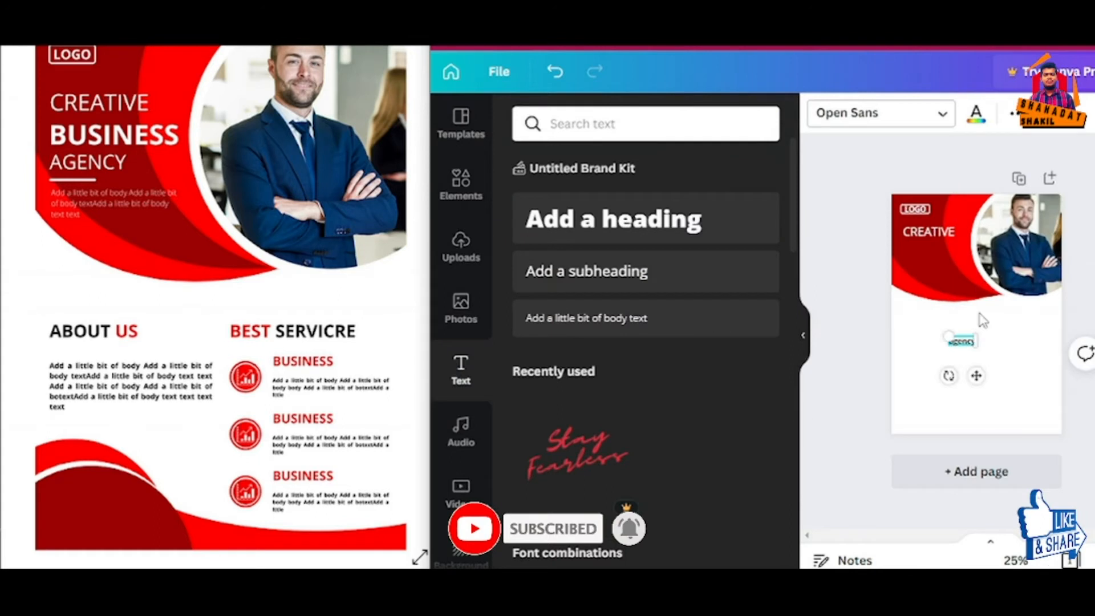
left_click(979, 317)
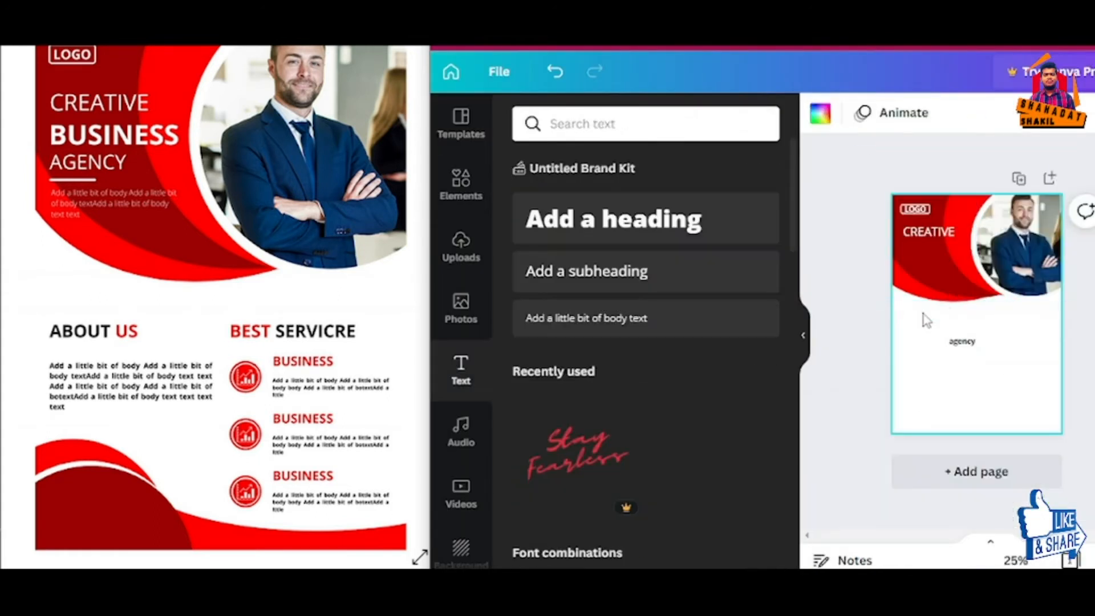
double_click(976, 313)
Scale the CREATIVE text down slightly below the LOGO box.
left_click_drag(825, 561, 832, 561)
scroll(764, 353, "up", 2)
left_click(710, 252)
left_click_drag(706, 251, 697, 244)
left_click(713, 346)
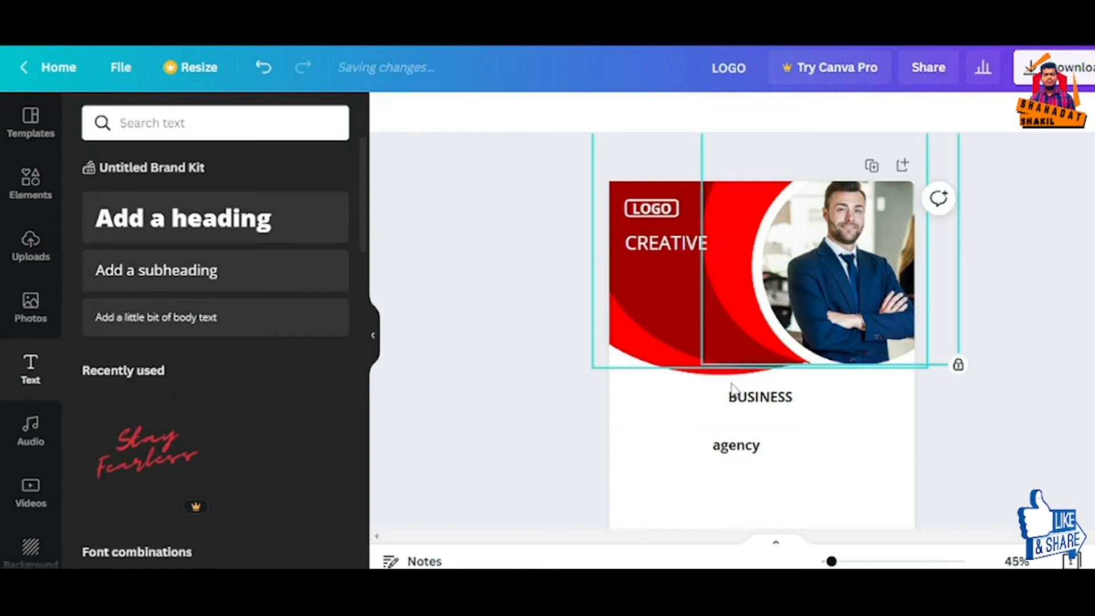
Move BUSINESS directly beneath CREATIVE at size 40.6 and reduce CREATIVE to size 32.
left_click(755, 400)
left_click_drag(778, 436, 677, 303)
left_click_drag(692, 261, 705, 230)
left_click(699, 245)
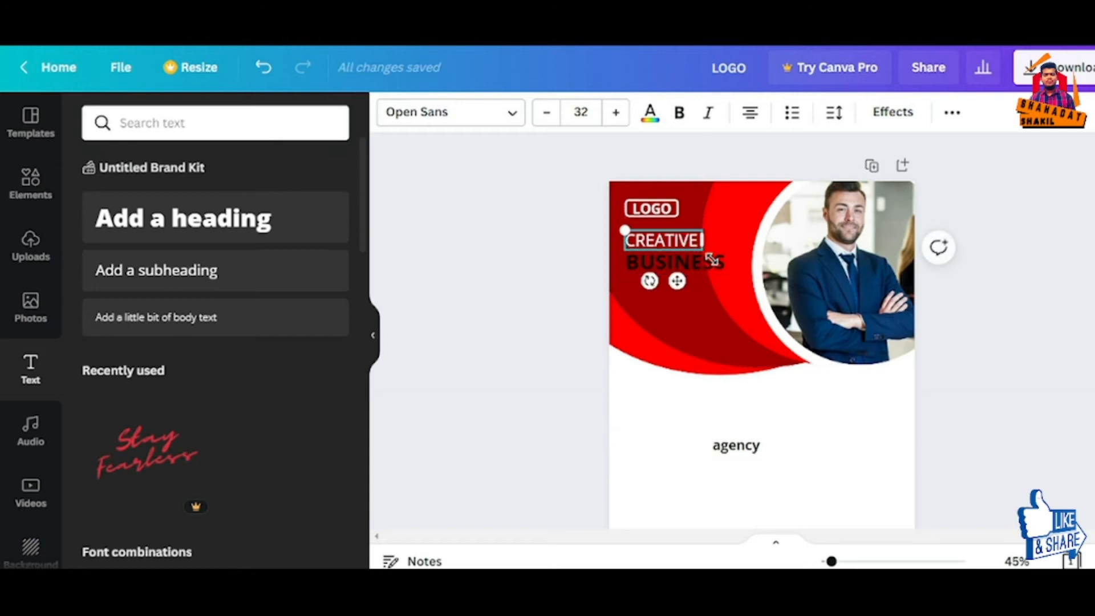
Make the BUSINESS text bold and white.
left_click(697, 294)
left_click(687, 265)
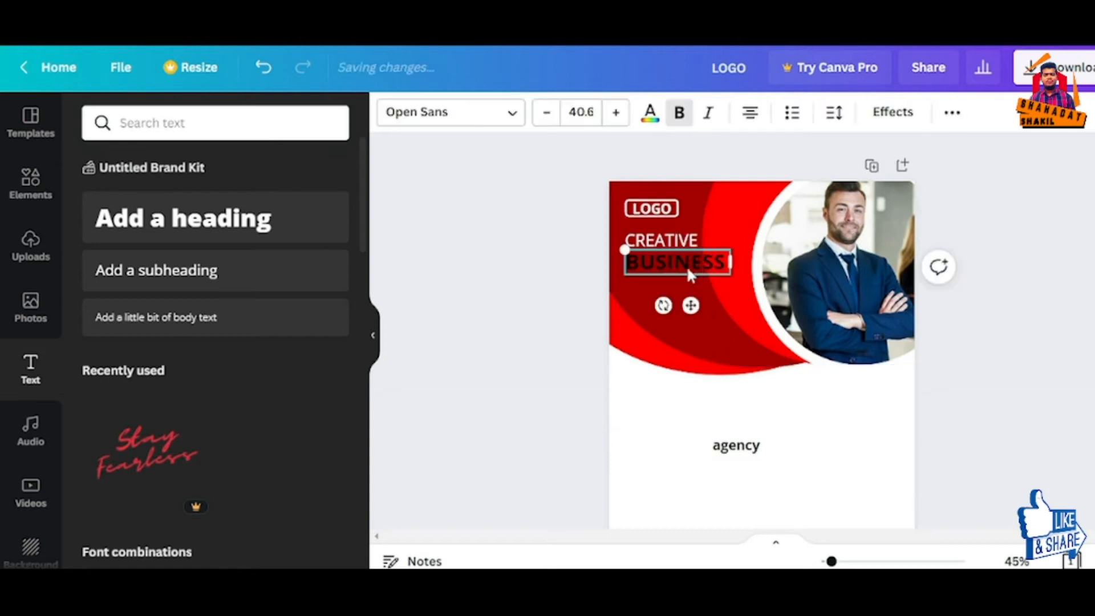
left_click(679, 112)
double_click(668, 264)
left_click(653, 117)
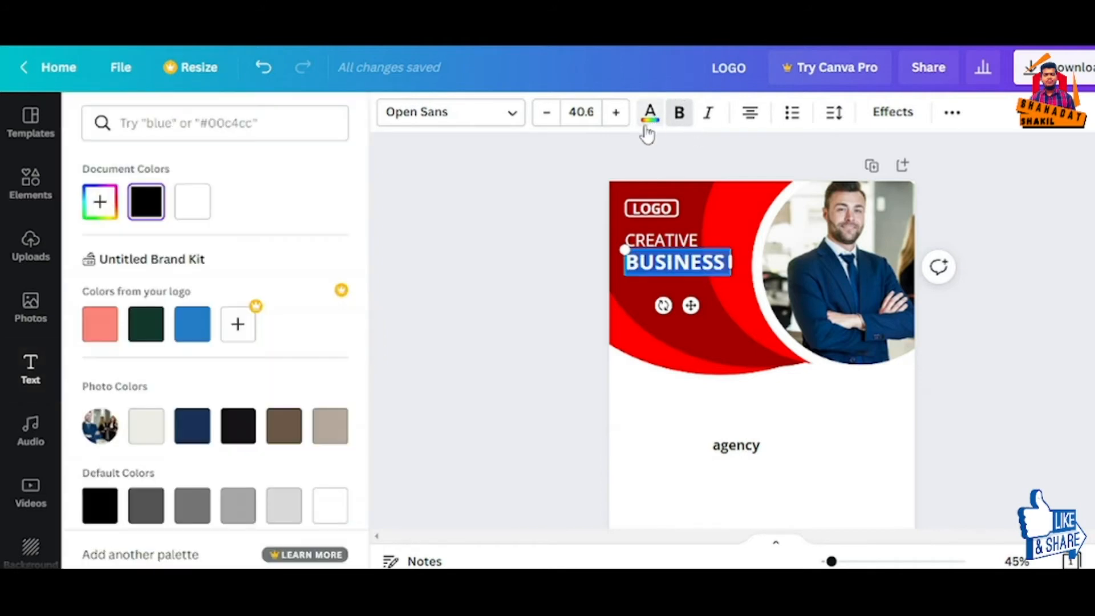
left_click(193, 205)
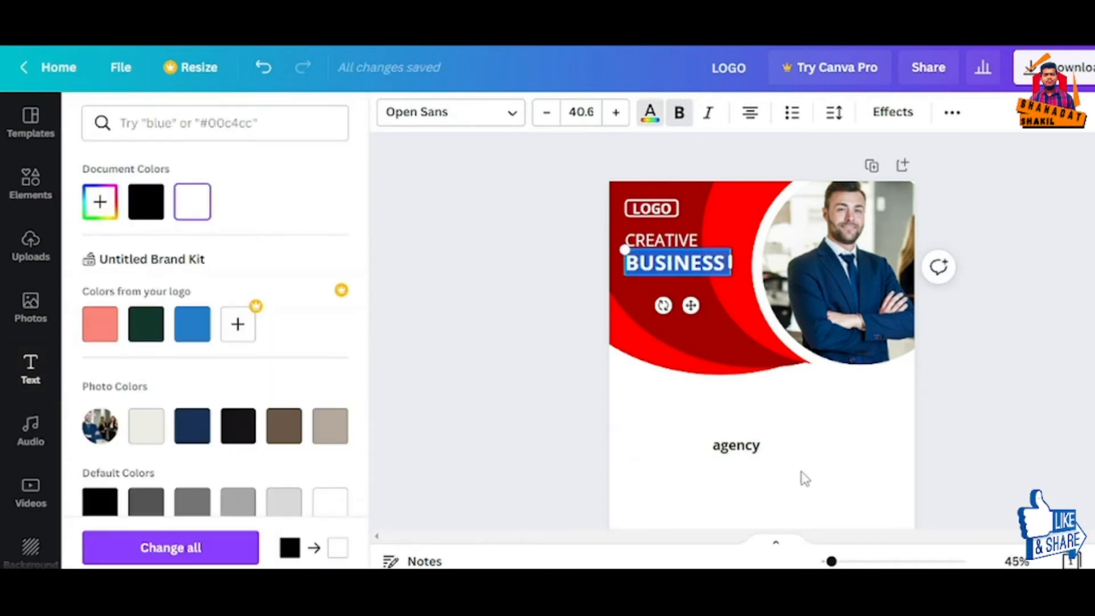
Enlarge the agency text to size 32.2 beneath BUSINESS and convert it to uppercase.
left_click(742, 451)
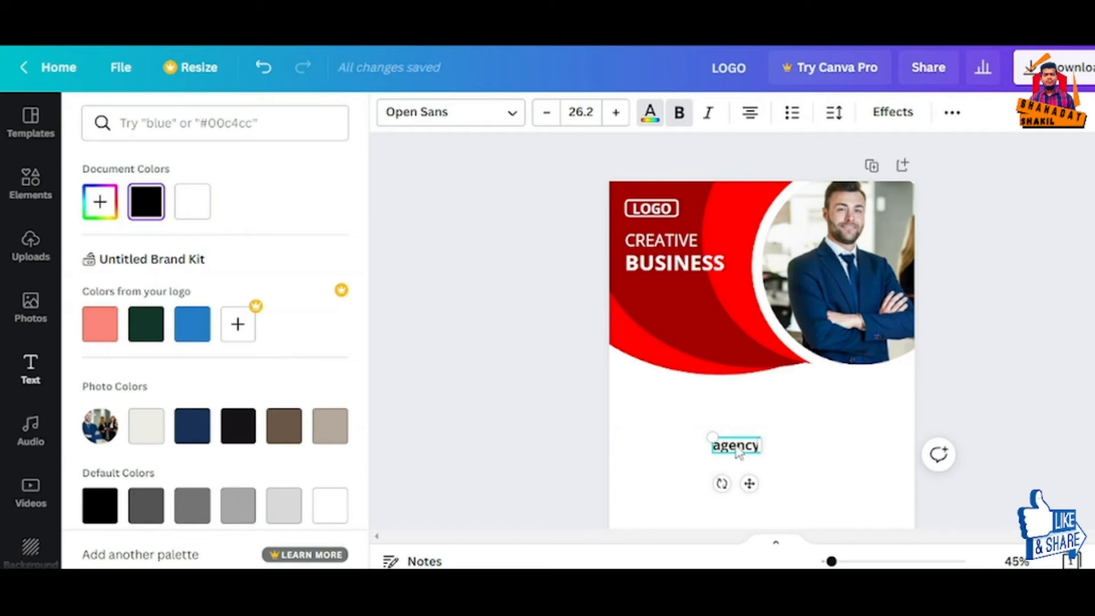
left_click_drag(710, 438, 701, 432)
left_click_drag(743, 486, 669, 334)
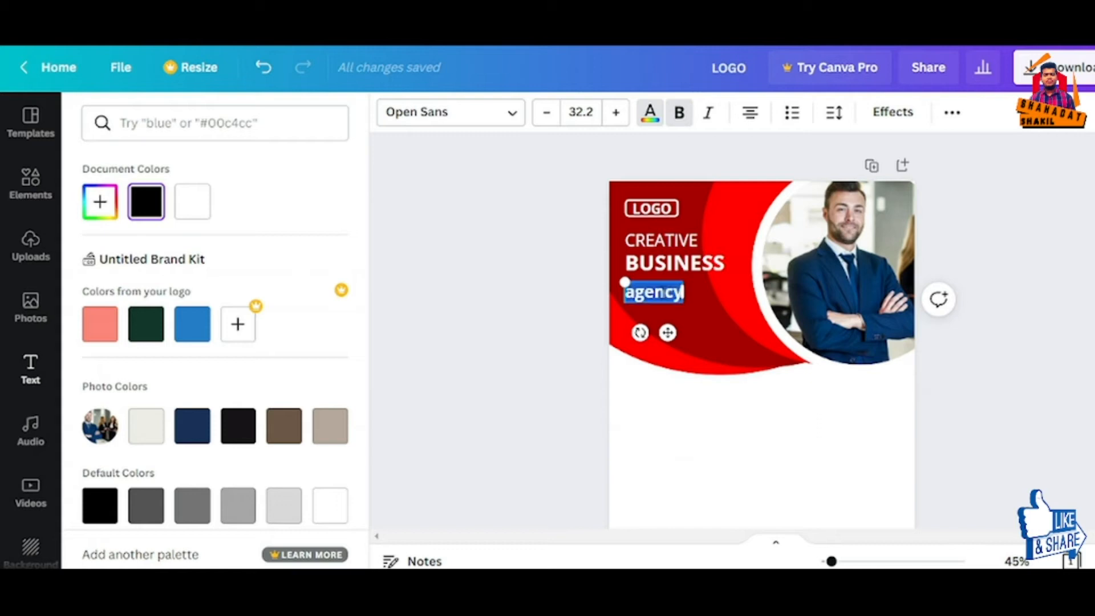
left_click(953, 114)
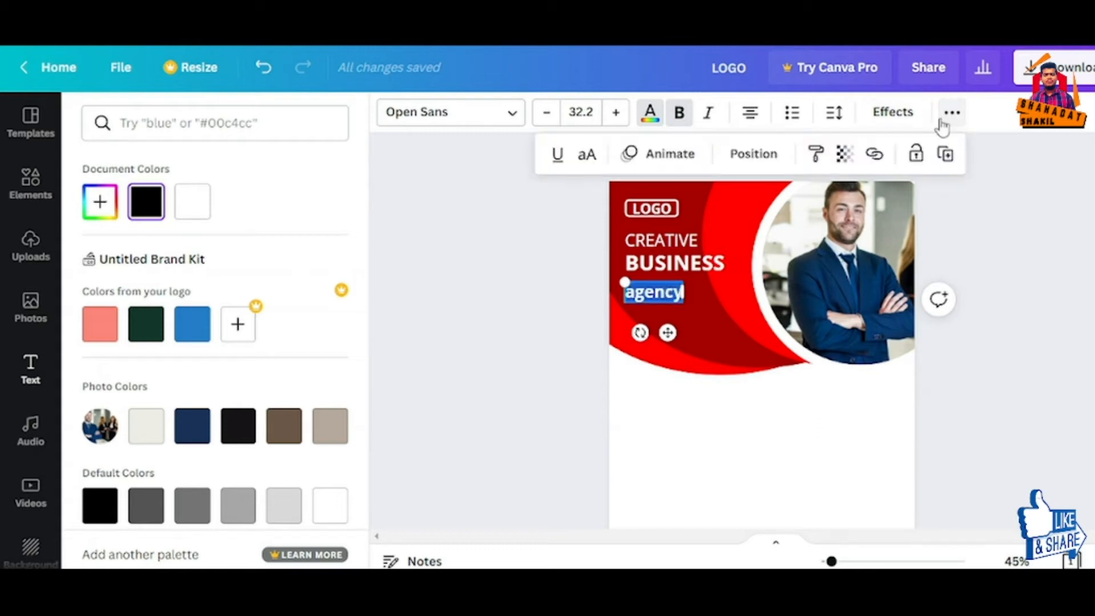
left_click(587, 155)
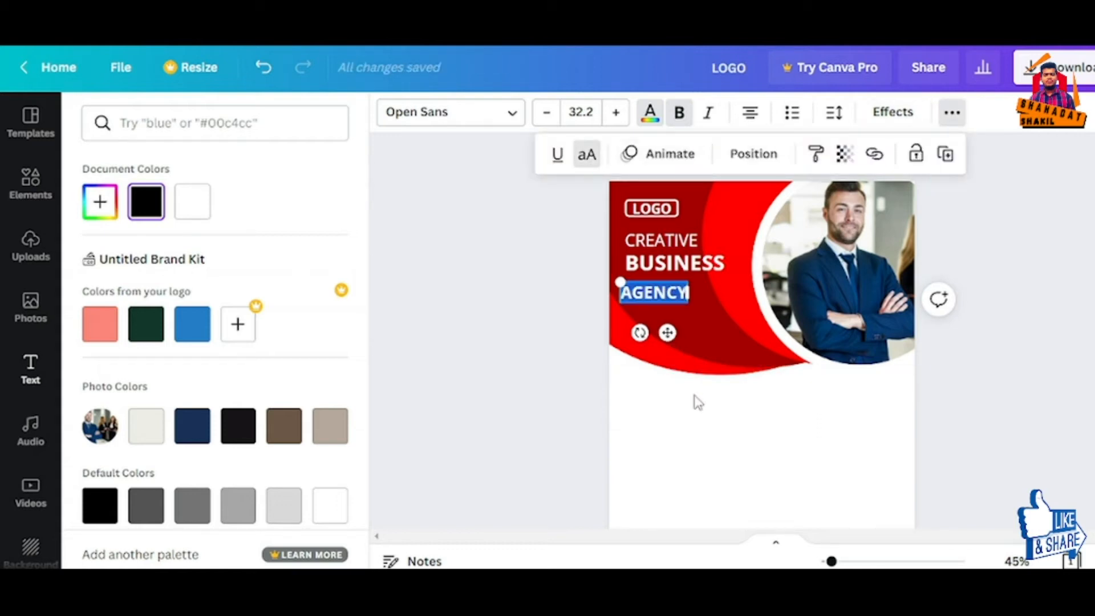
Make the AGENCY text bold and white and move it directly beneath BUSINESS, in line with its start.
left_click(679, 116)
left_click(660, 405)
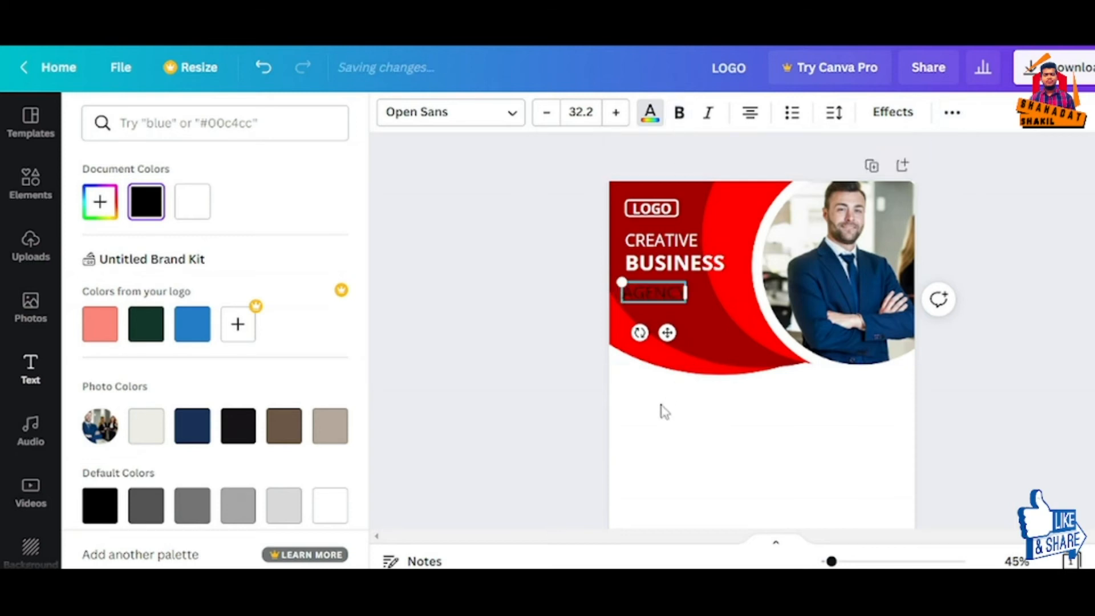
double_click(644, 301)
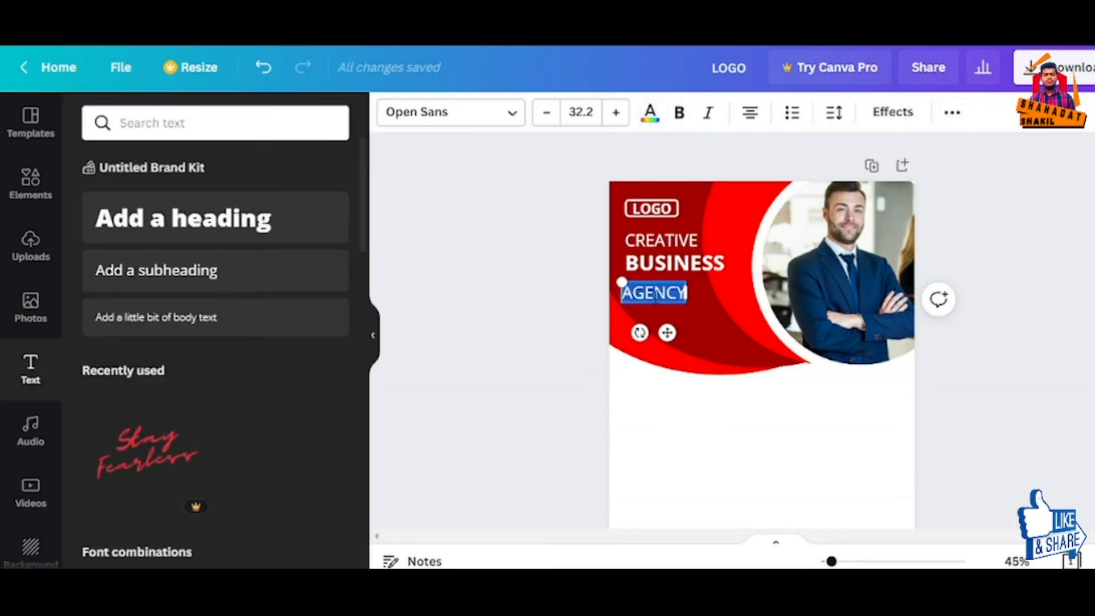
left_click(679, 117)
left_click(650, 113)
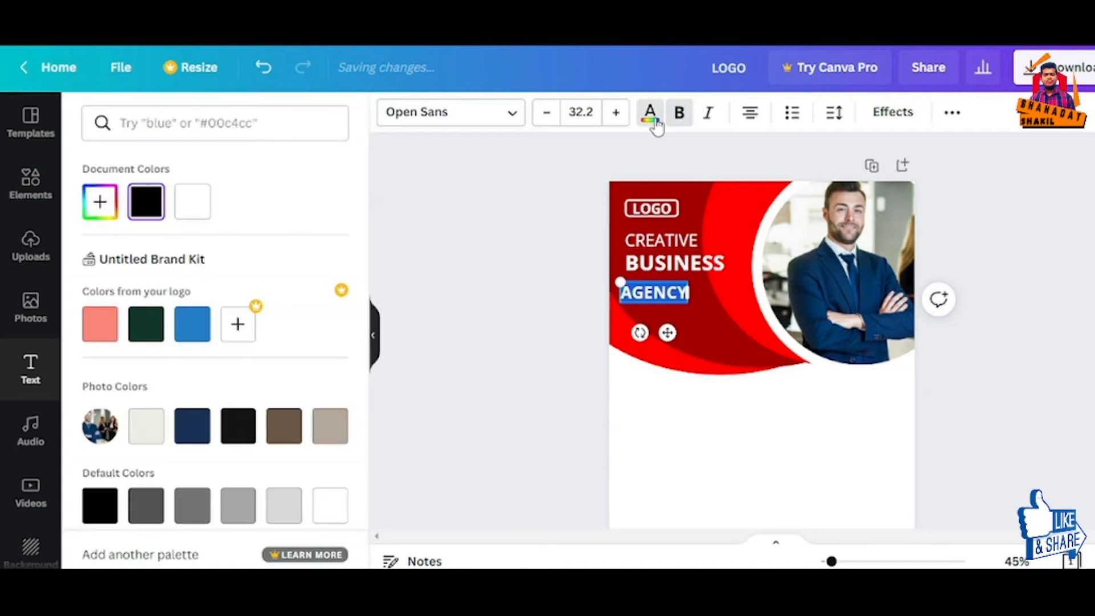
left_click(196, 216)
left_click(718, 445)
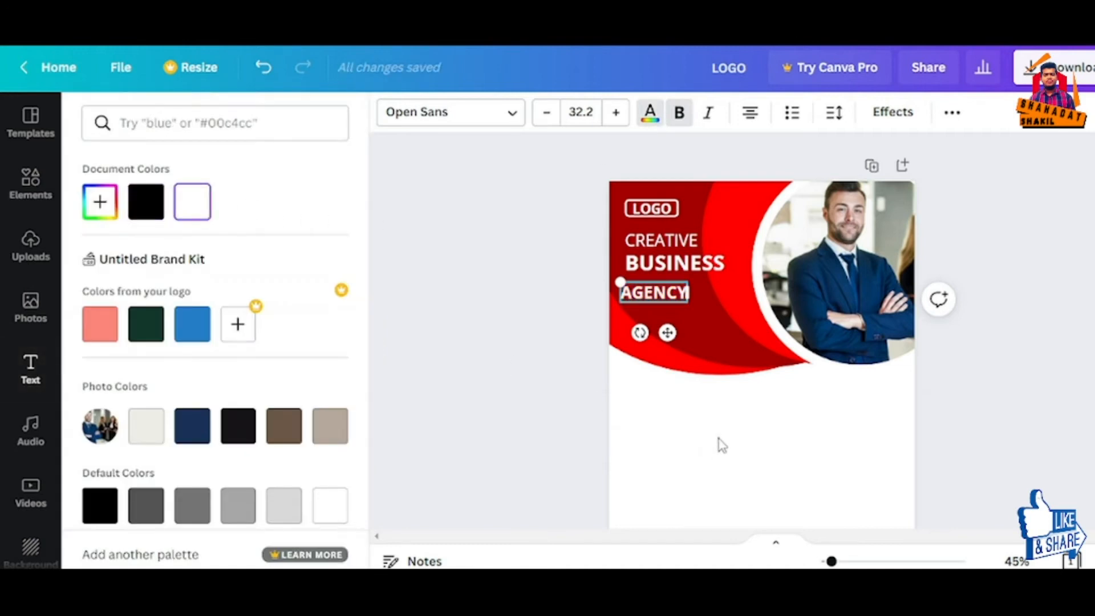
left_click_drag(668, 337, 673, 329)
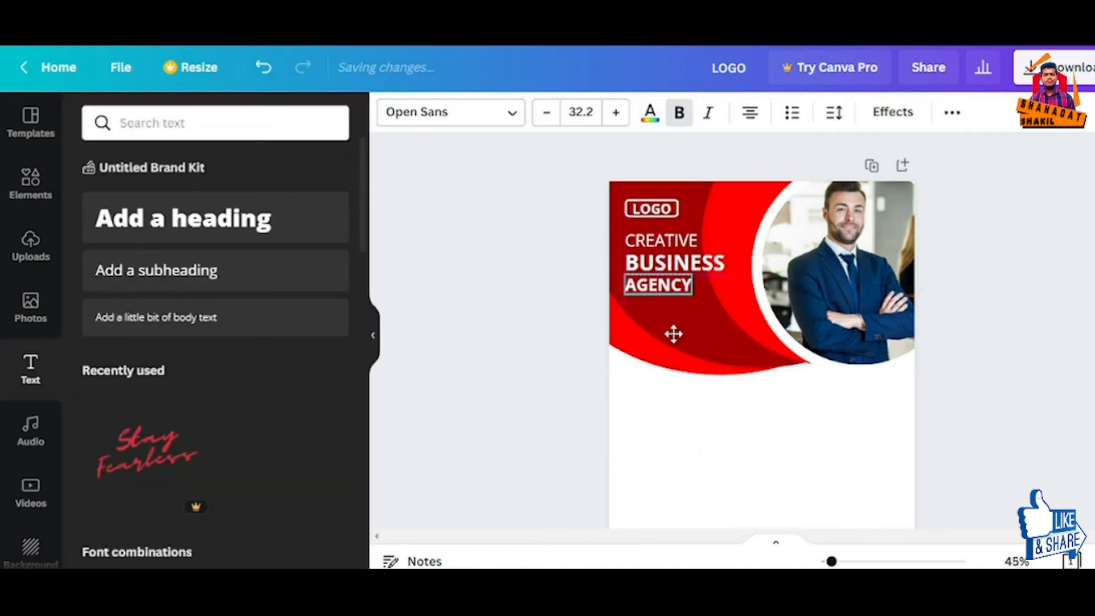
left_click(734, 433)
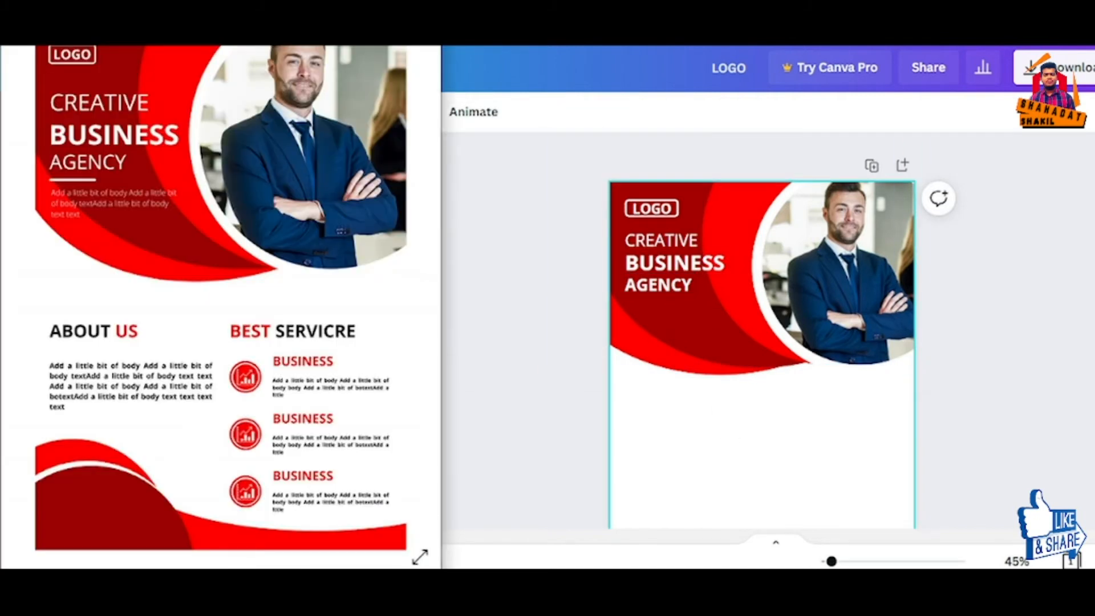
Remove the bold formatting from AGENCY and adjust its placement beneath BUSINESS.
left_click(679, 290)
double_click(679, 285)
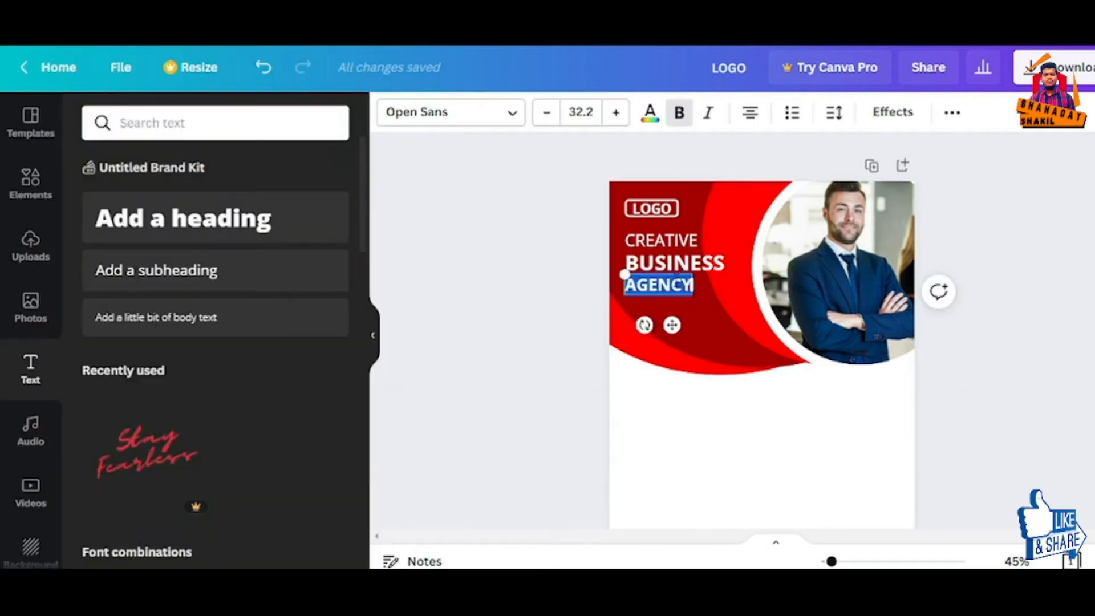
left_click(681, 113)
left_click(716, 395)
left_click(681, 289)
mouse_move(688, 294)
left_mouse_down()
mouse_move(701, 297)
mouse_move(683, 288)
left_mouse_up()
Enlarge the heading slightly, with BUSINESS at size 44.1, and refit AGENCY beneath it.
left_click(694, 241)
left_click_drag(700, 233, 735, 249)
left_click(737, 310)
left_click(723, 275)
left_click(716, 309)
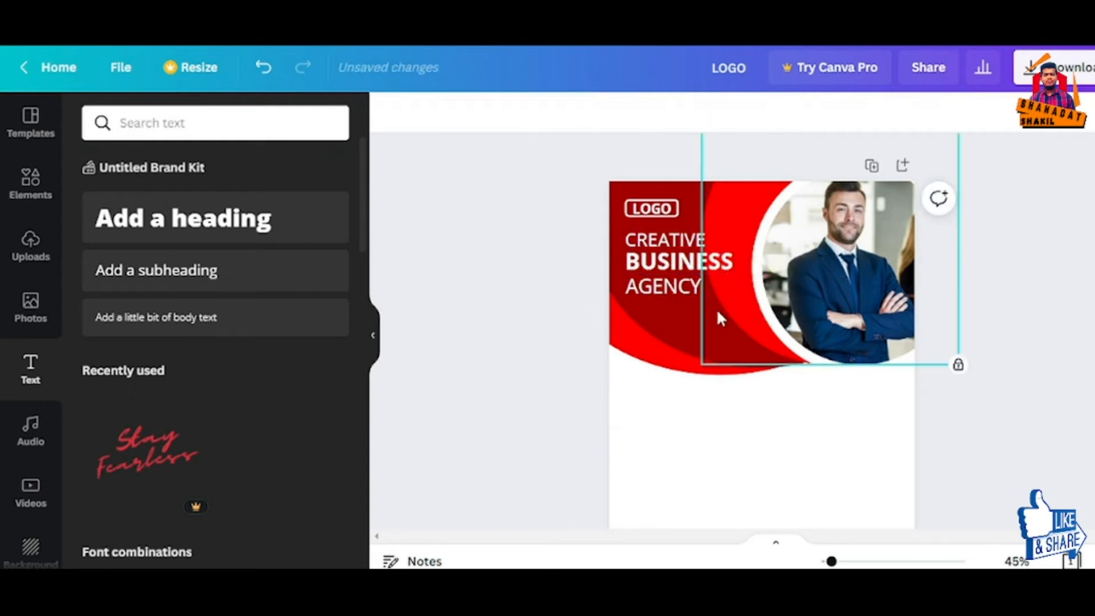
left_click(680, 291)
left_click_drag(701, 297, 693, 294)
left_click(709, 372)
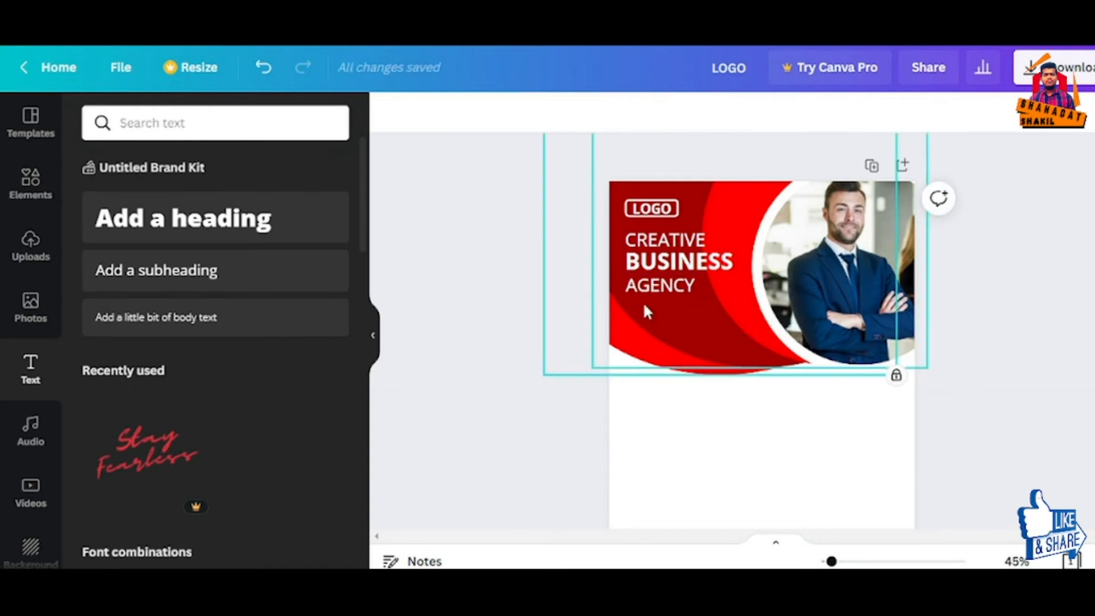
Insert a plain line on the page and colour it white.
left_click(32, 206)
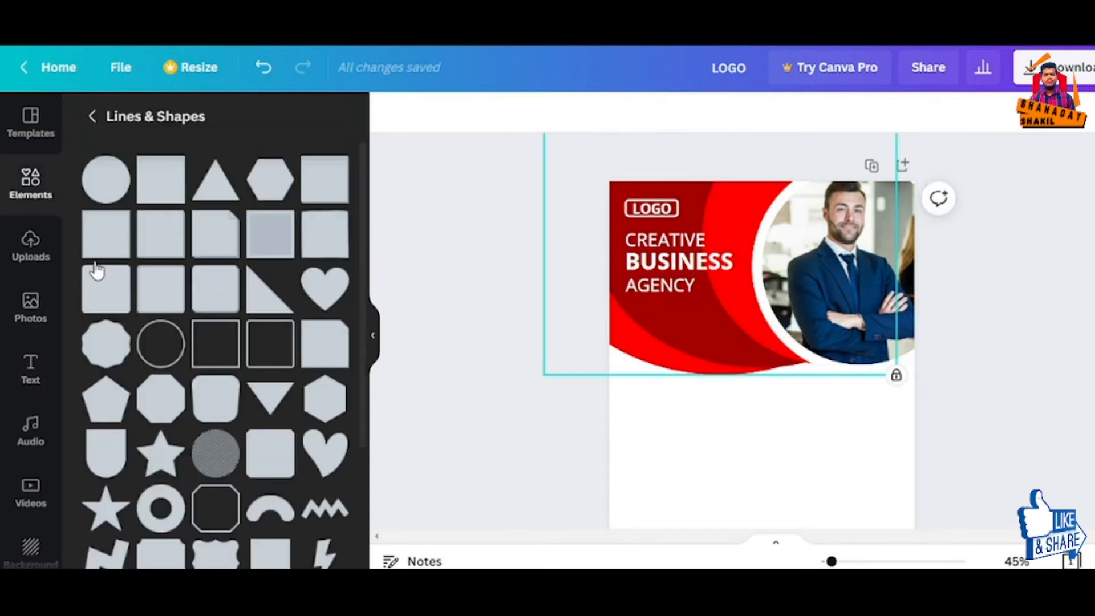
left_click(95, 116)
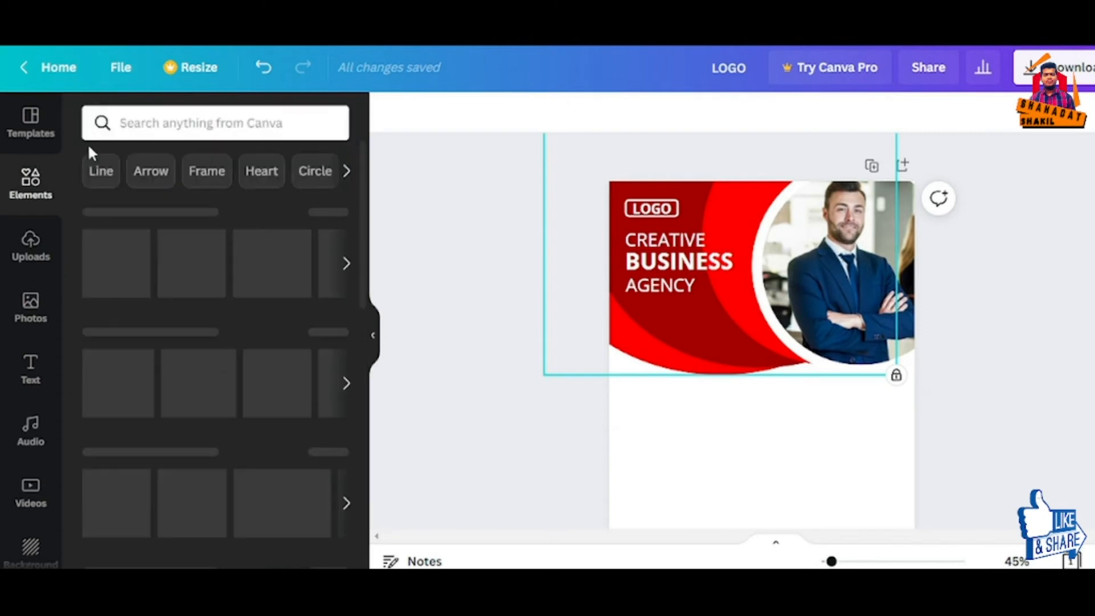
left_click(212, 381)
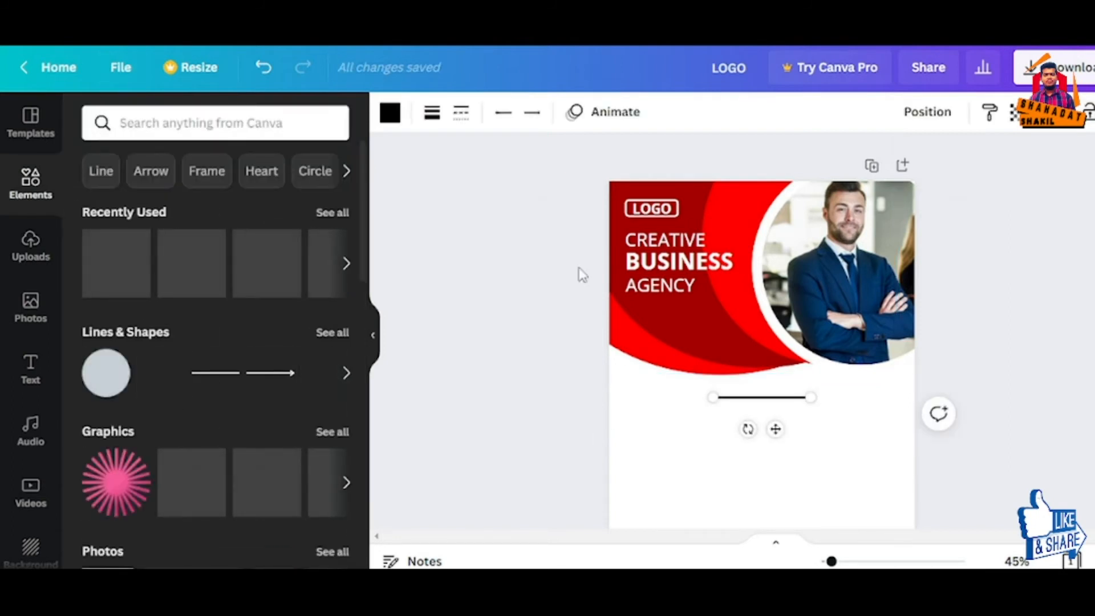
left_click(392, 117)
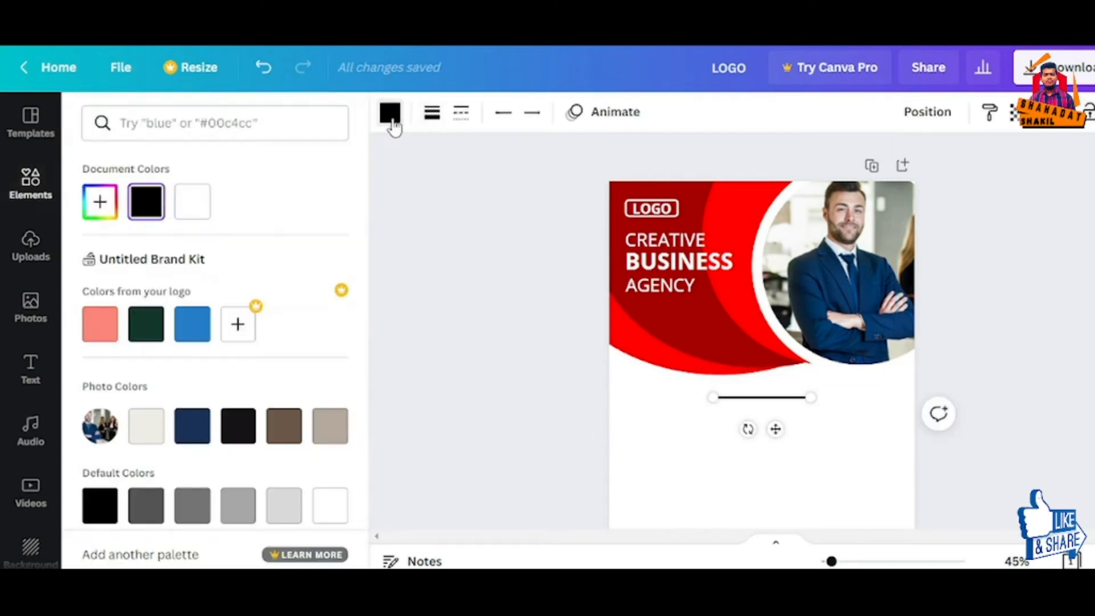
left_click(193, 205)
Place the white line beneath AGENCY and shorten it to roughly the width of CREATIVE.
left_click_drag(779, 431, 694, 336)
left_click_drag(723, 302, 701, 302)
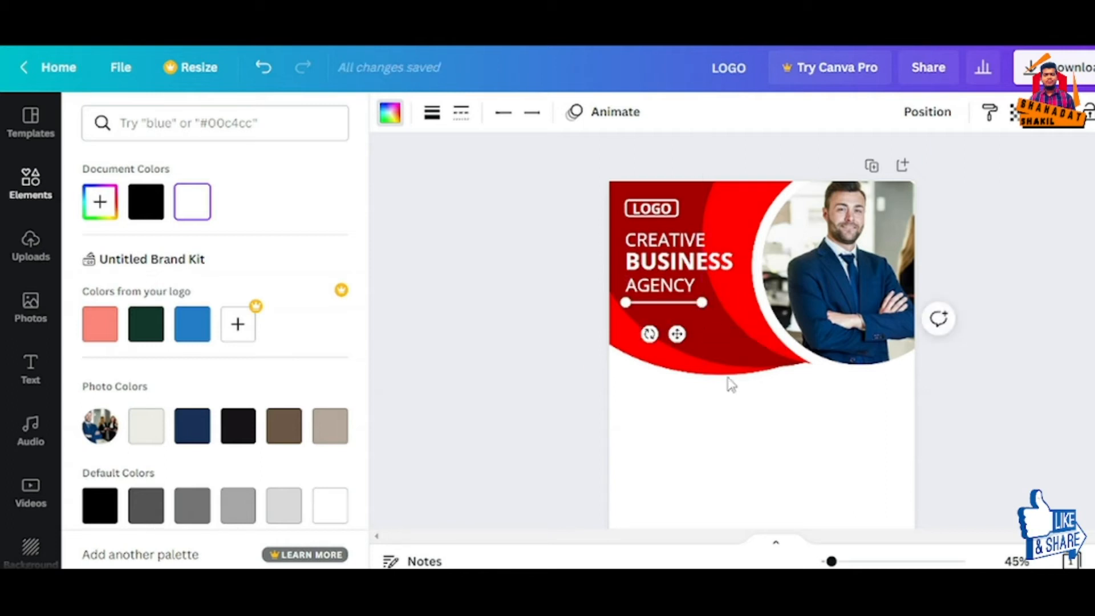
left_click(739, 433)
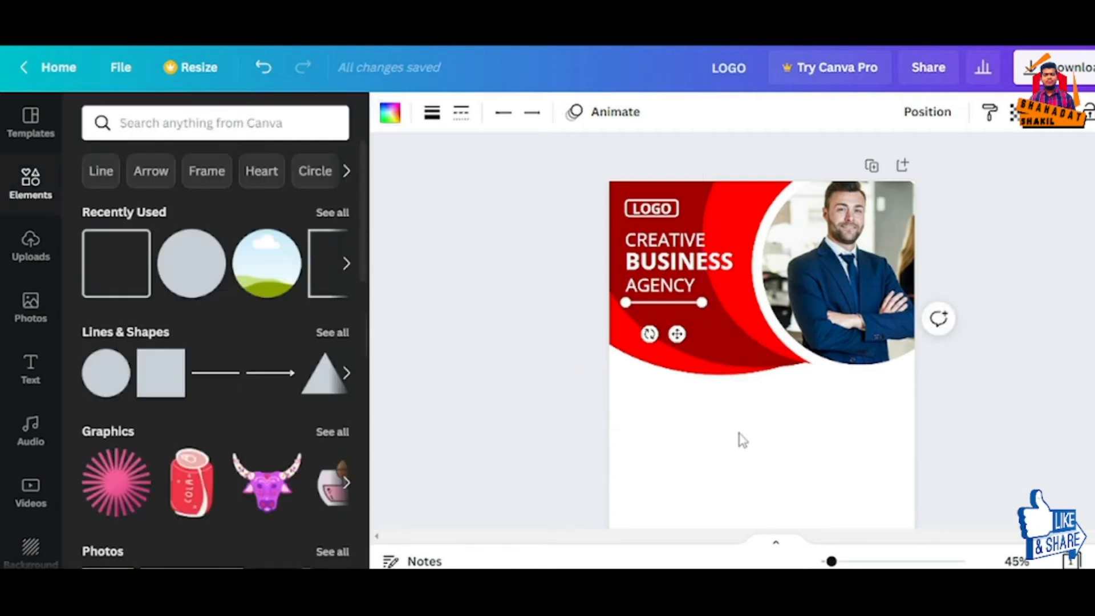
Add a body text box reading "Add a little bit of body text" below AGENCY and repeat the phrase inside it.
left_click(29, 365)
left_click(247, 336)
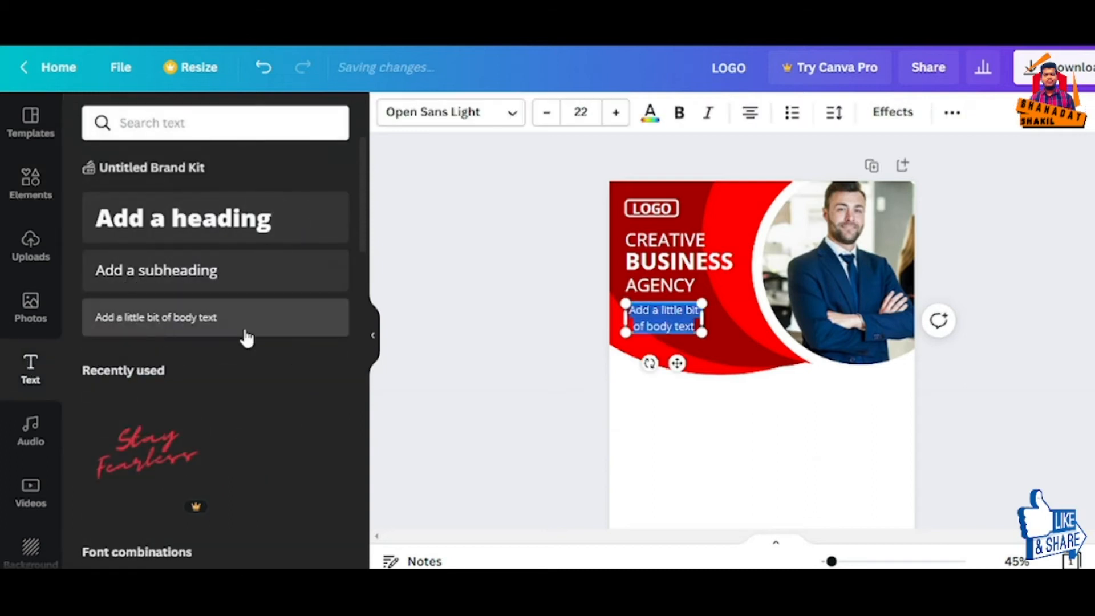
left_click(695, 326)
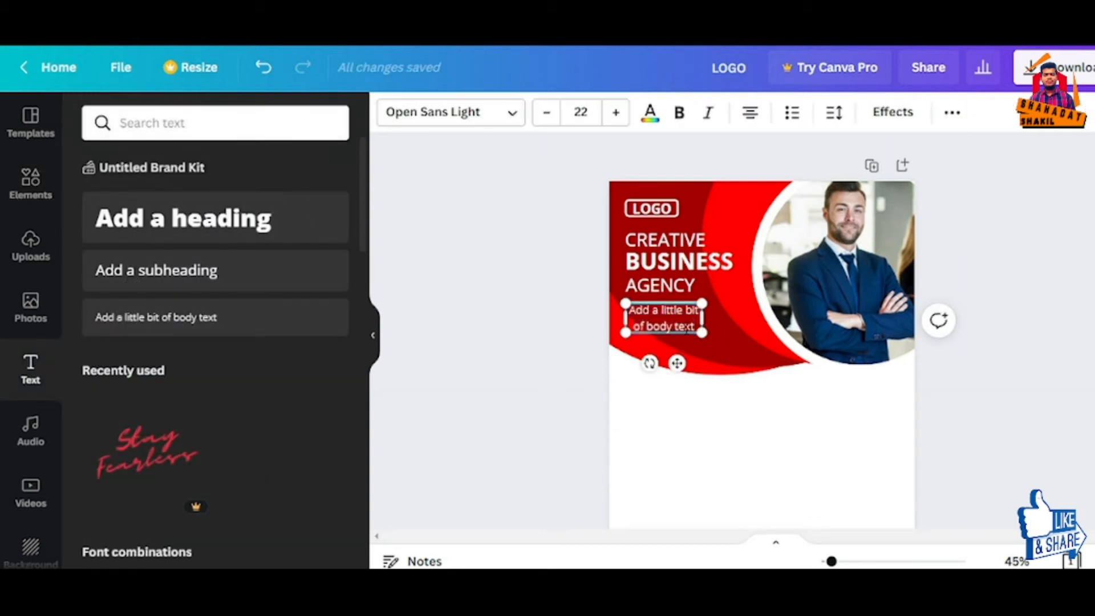
triple_click(684, 325)
key("ctrl+c")
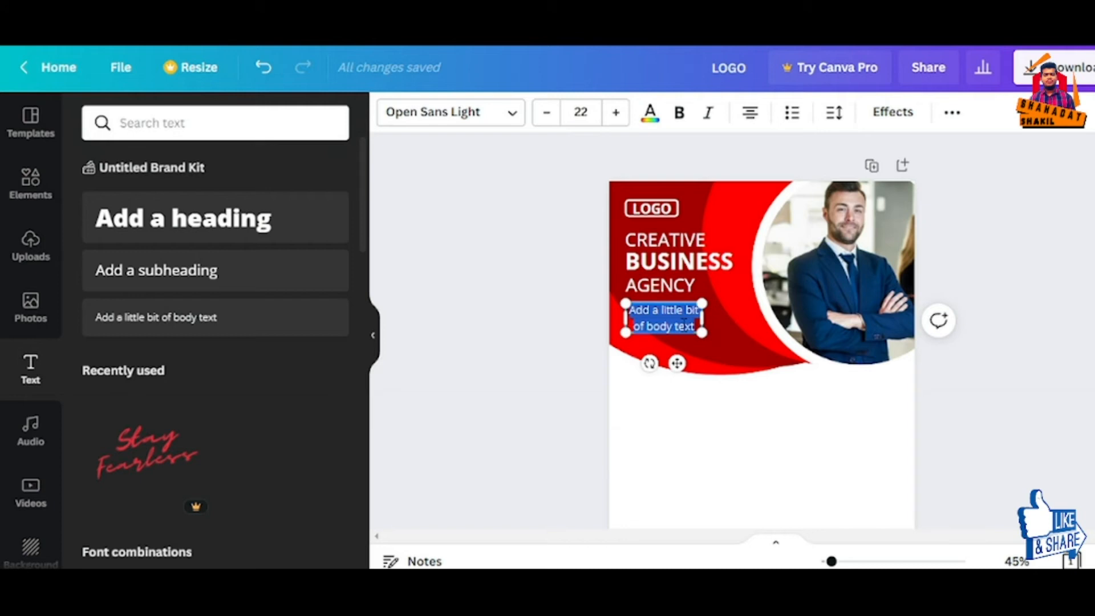
left_click(685, 326)
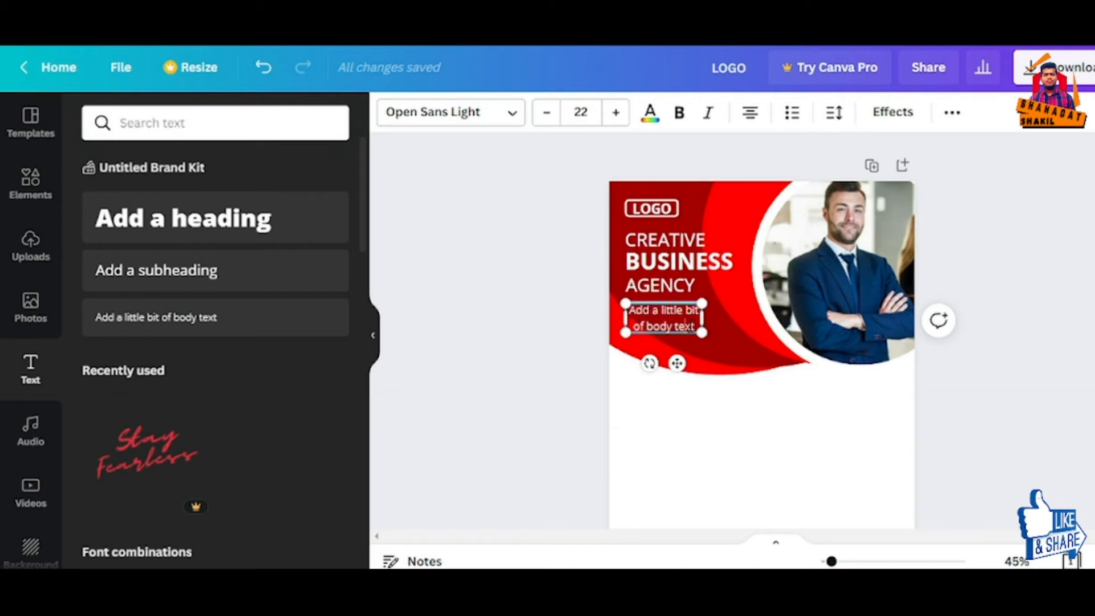
key("ctrl+v")
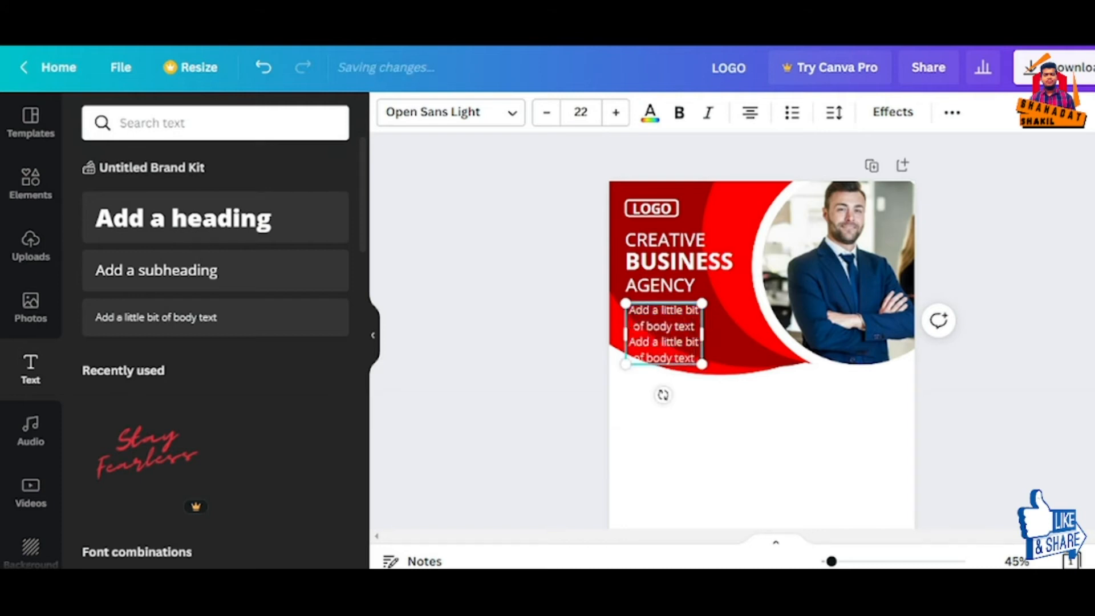
Resize the body text to 17.6 on two wider lines and move it just below the white line.
left_click_drag(710, 336, 739, 326)
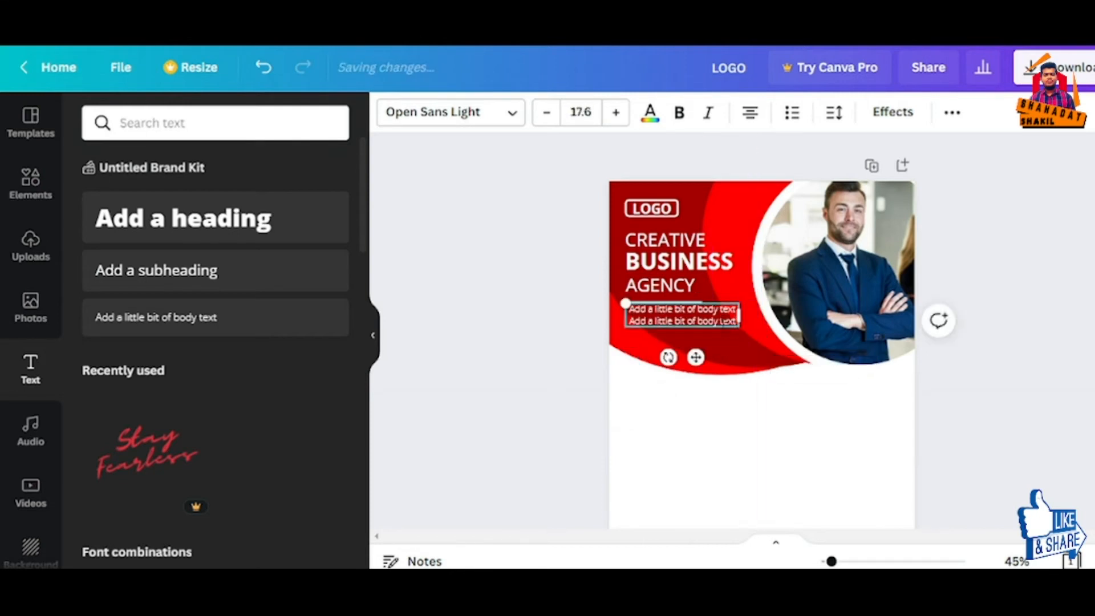
left_click_drag(698, 358, 696, 364)
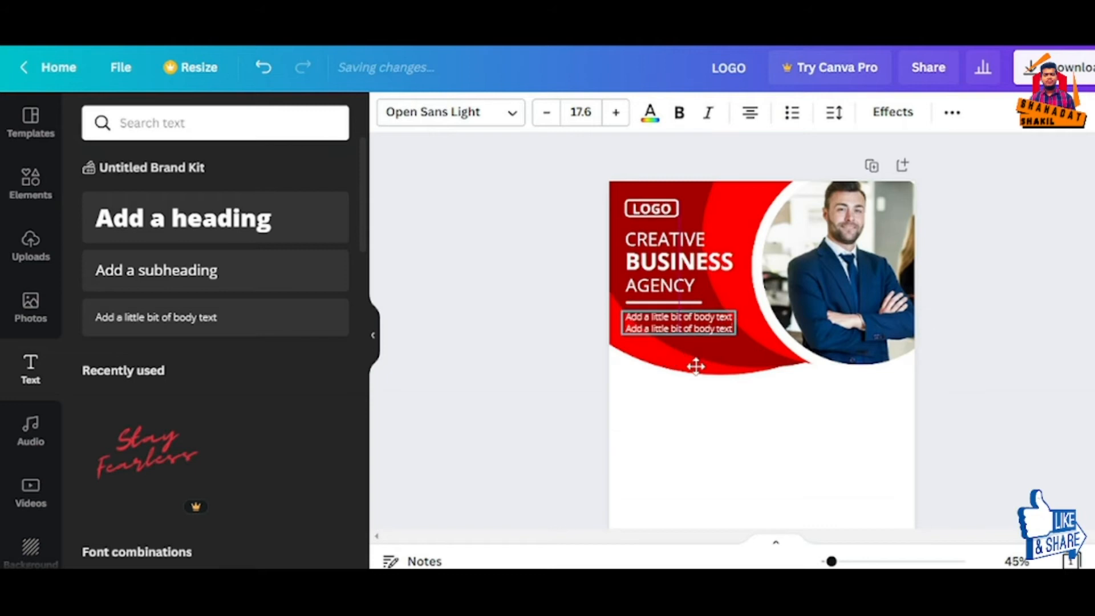
left_click(725, 443)
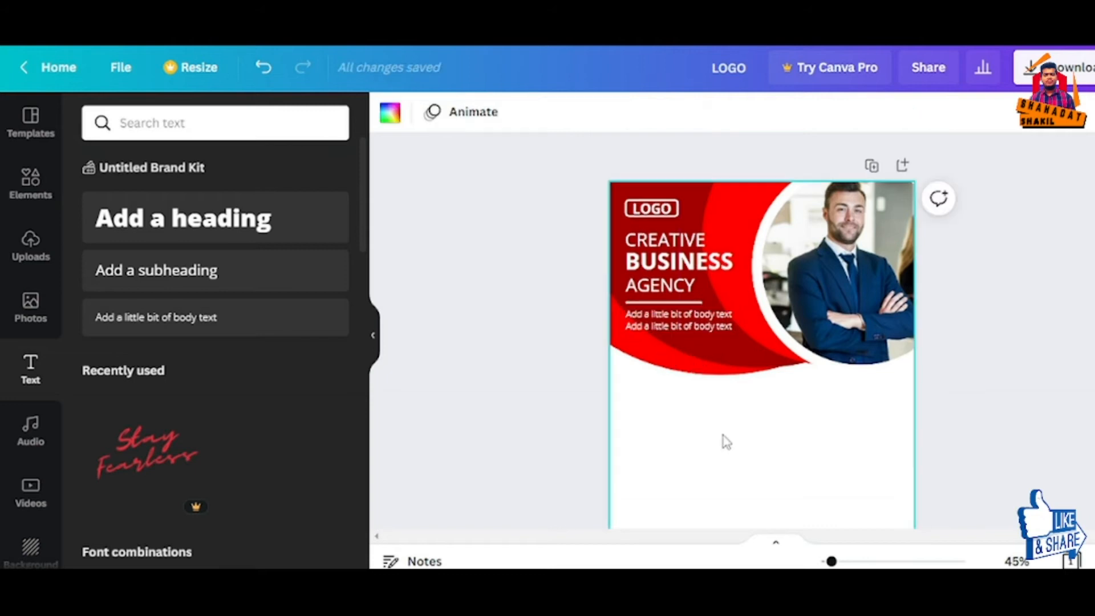
Paste the phrase "Add a little bit of body text" once more into the header body text.
left_click(696, 328)
left_click(697, 328)
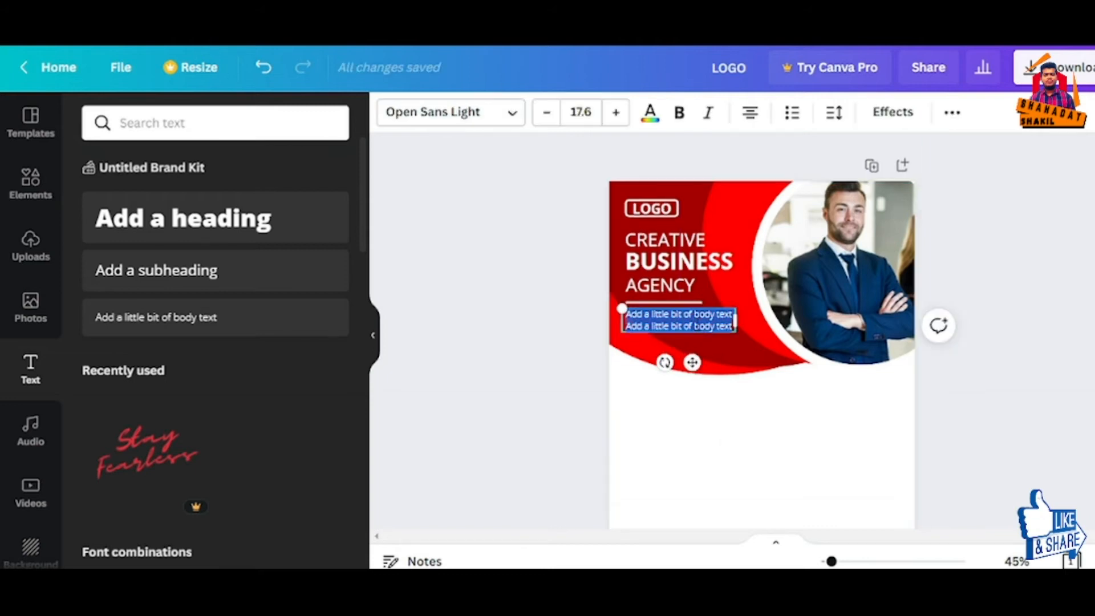
left_click(696, 326)
key("ctrl+v")
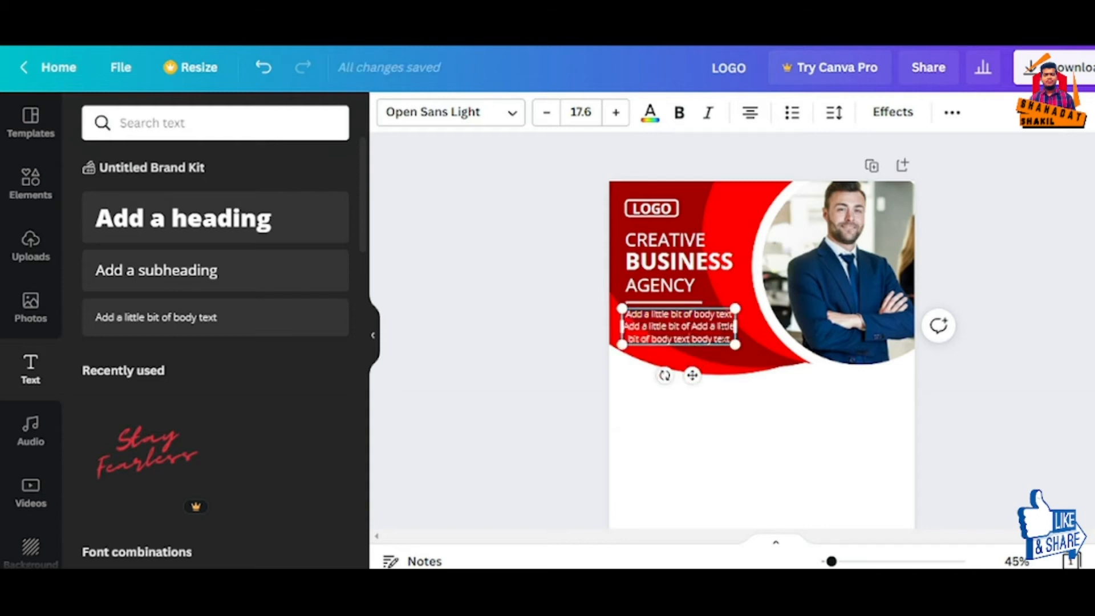
Justify the header body text, widen its box slightly and align it with the start of the heading.
left_click(748, 114)
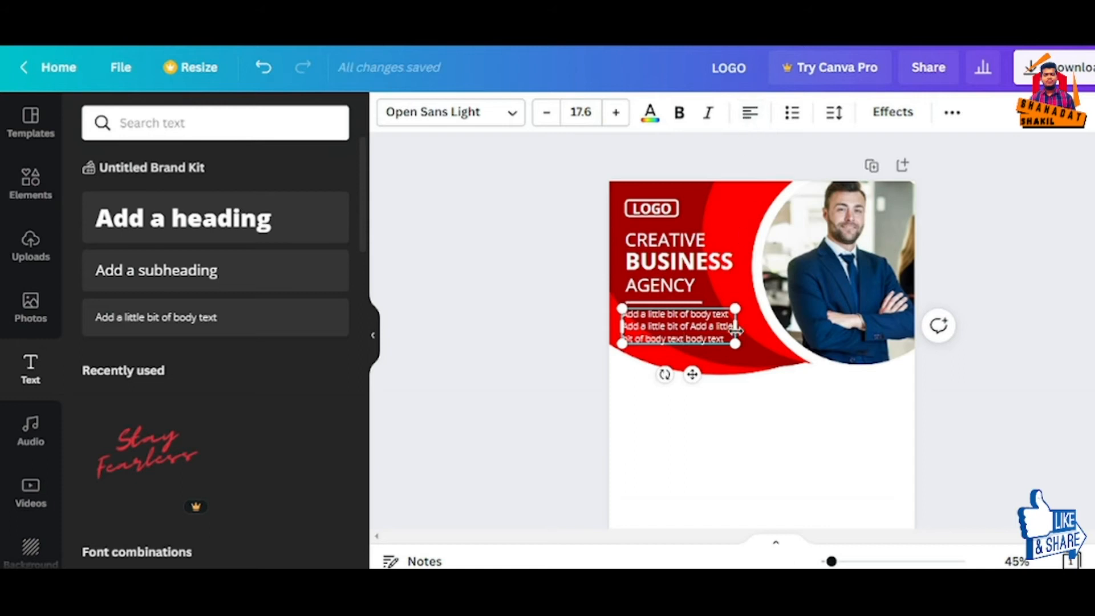
left_click_drag(741, 327, 746, 326)
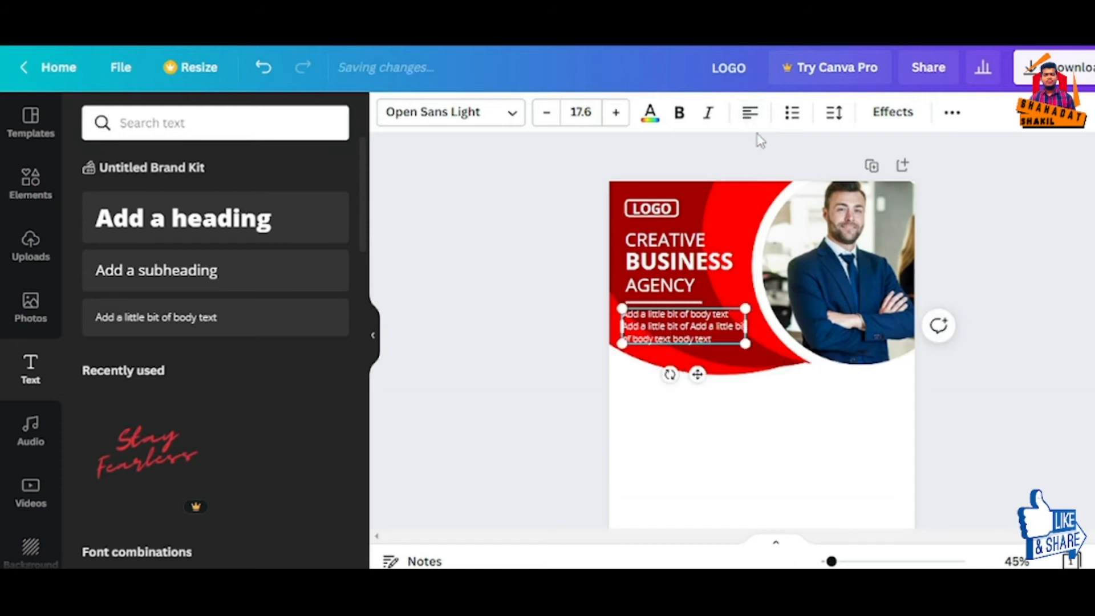
left_click(751, 114)
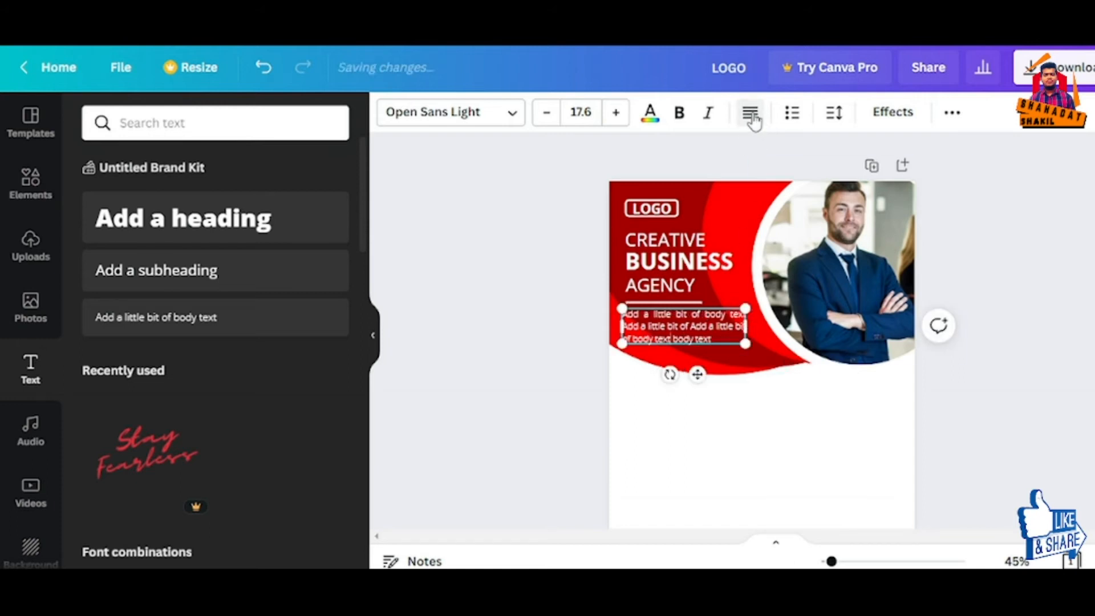
left_click(719, 441)
left_click(682, 327)
left_click_drag(683, 326, 684, 328)
left_click(738, 420)
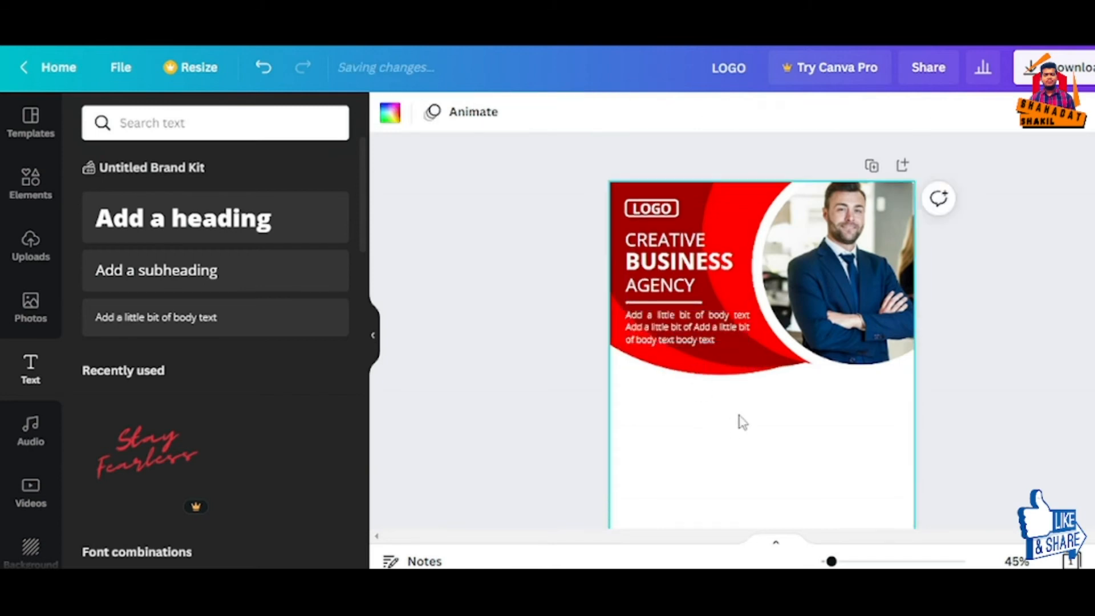
Duplicate the BUSINESS text, move the copy onto the white area below the header and change it to ABOUT US.
scroll(703, 436, "down", 3)
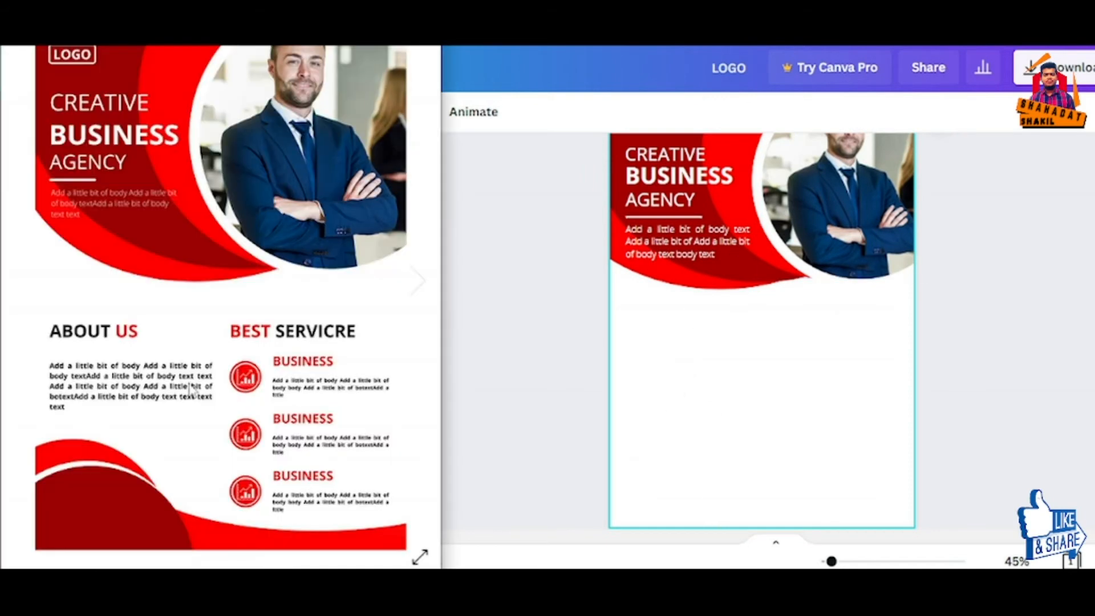
left_click(688, 180)
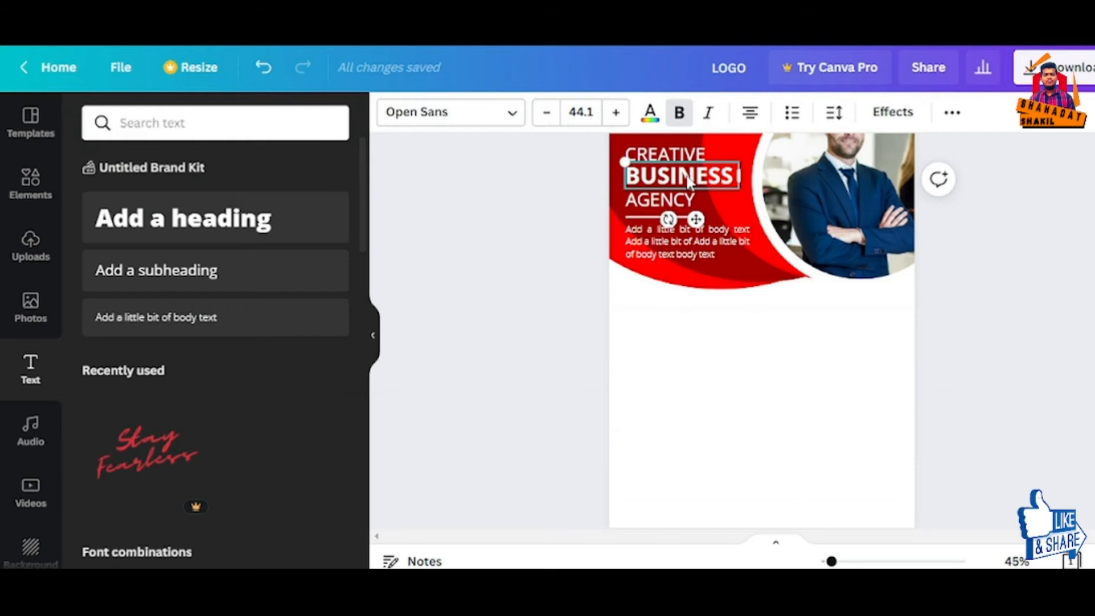
key("ctrl+d")
left_click_drag(700, 220, 691, 358)
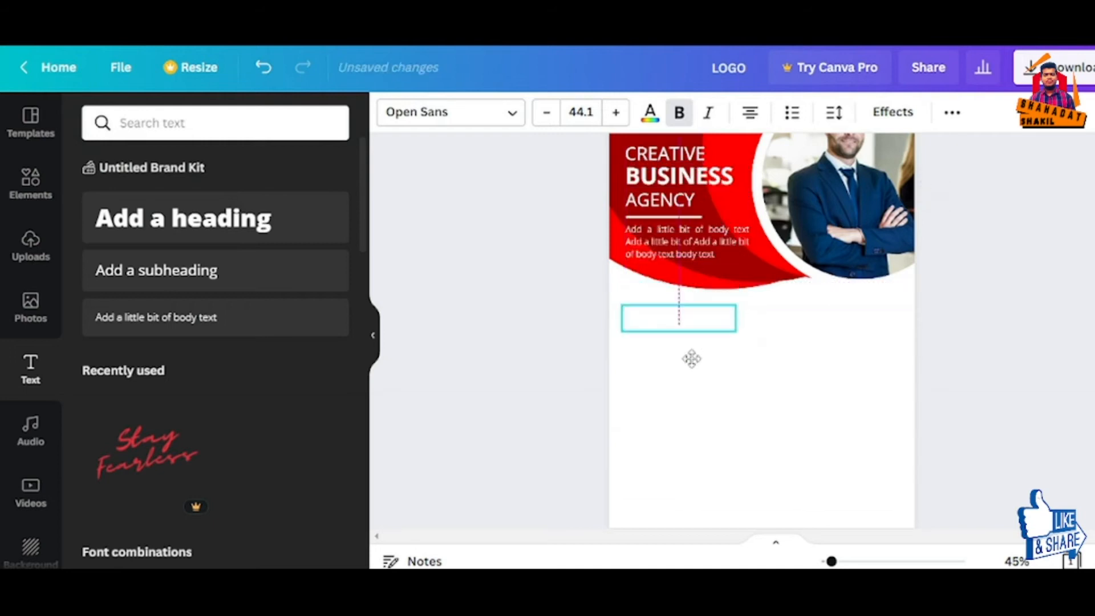
double_click(689, 317)
key("BackSpace")
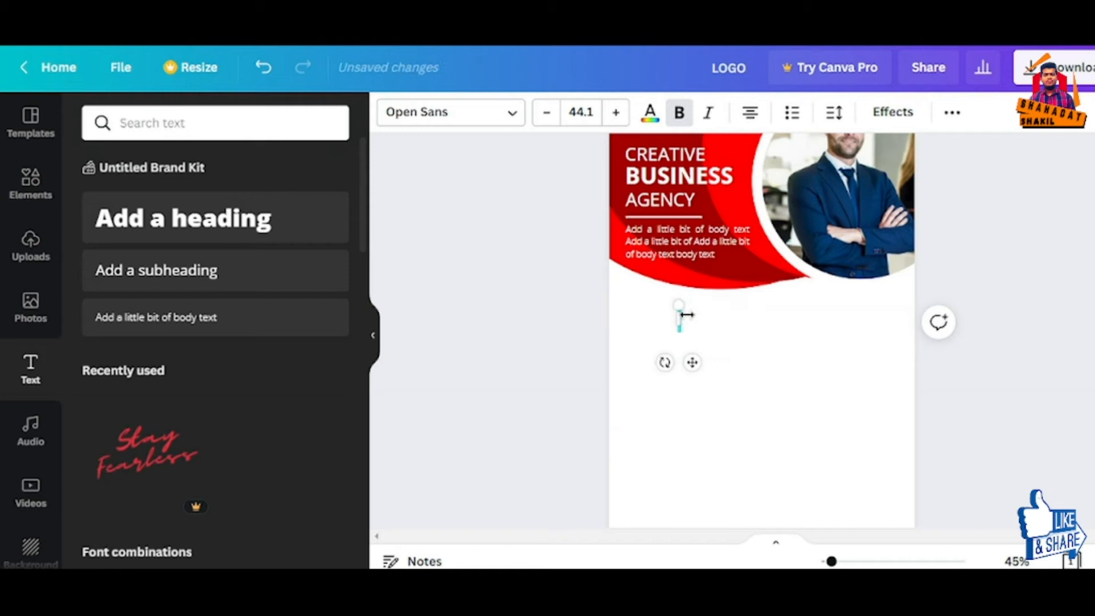
type("OUR")
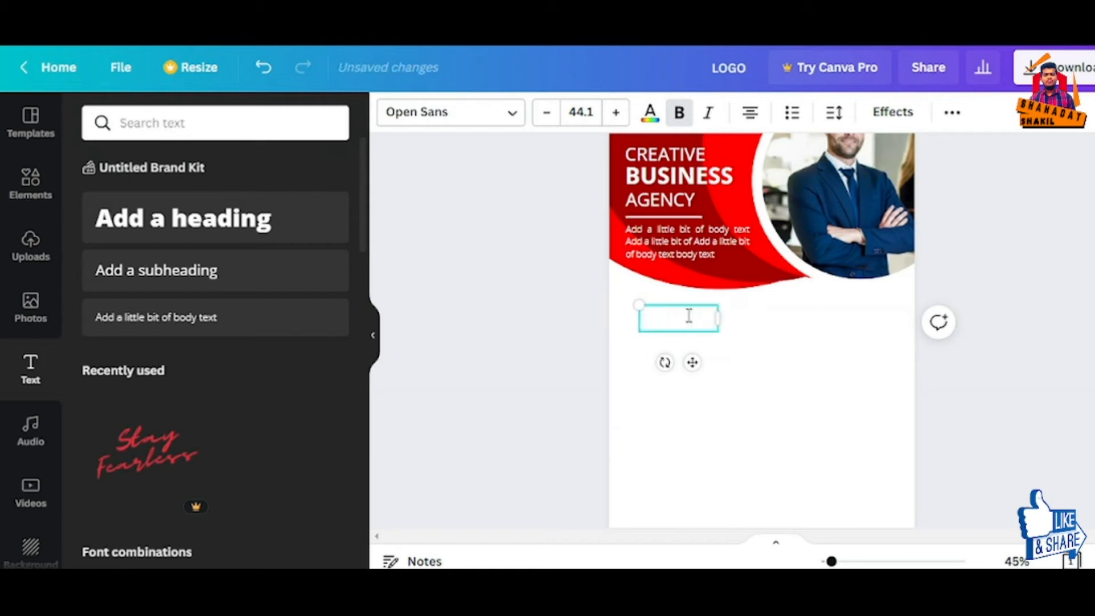
type(" US")
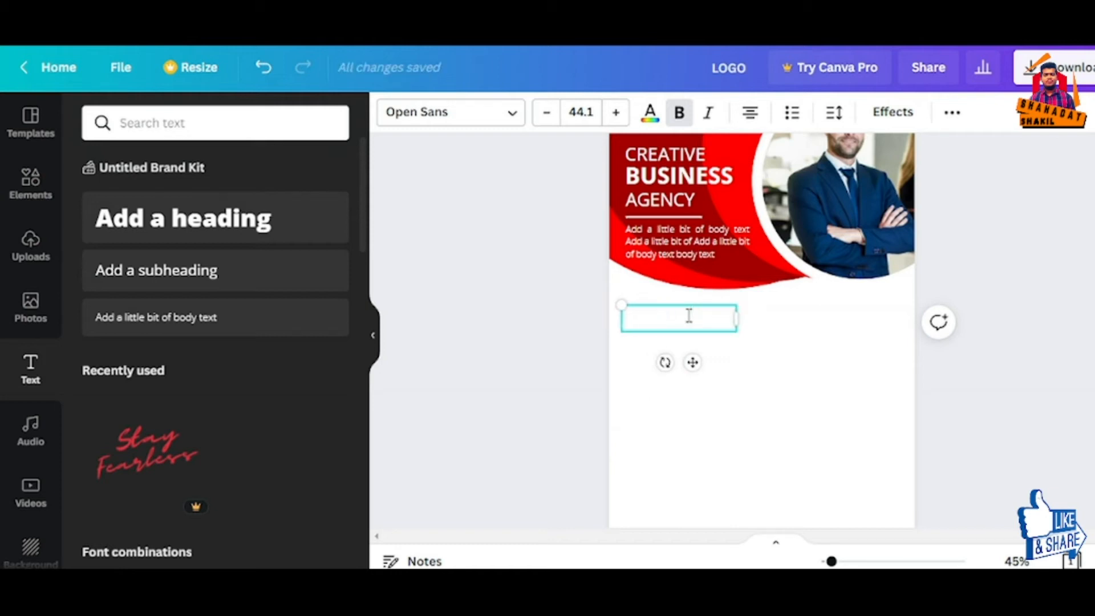
Recolour the whole ABOUT US heading with the near-black colour from the photo palette.
key("ctrl+a")
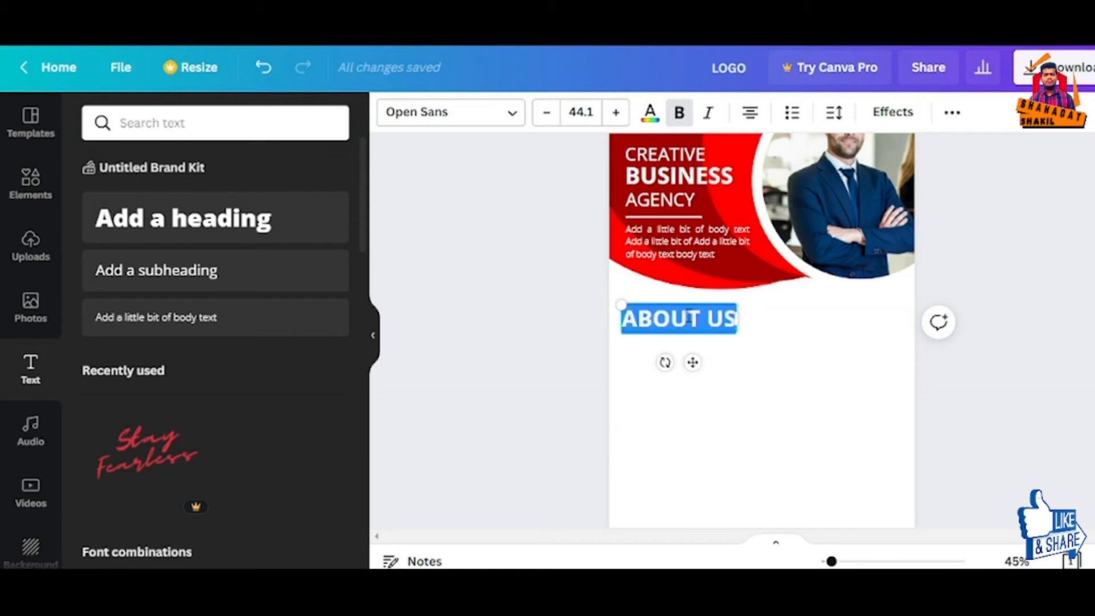
left_click(658, 122)
left_click(238, 426)
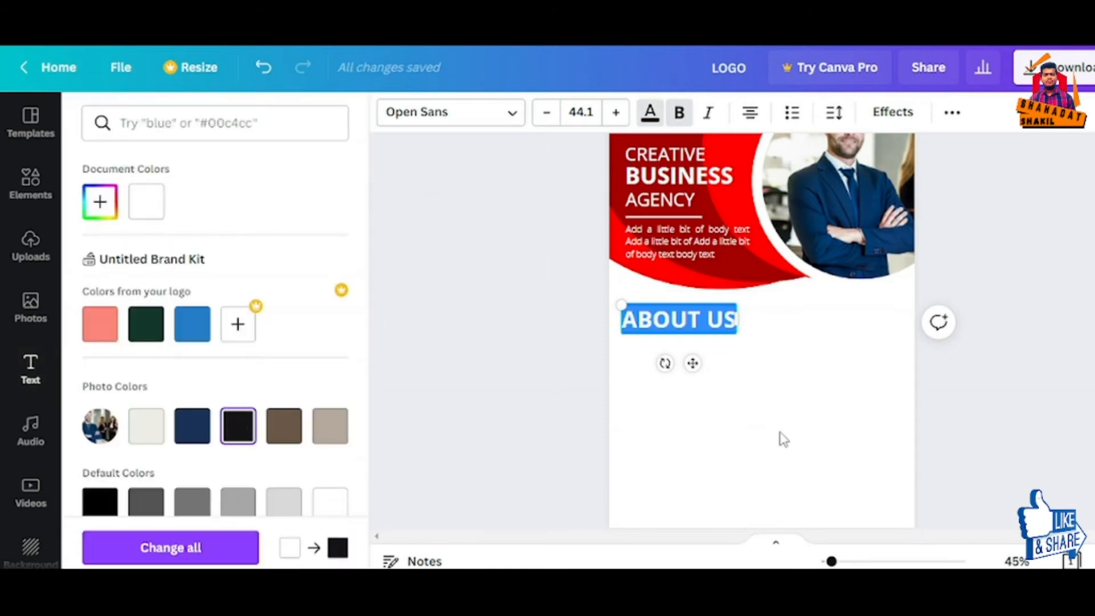
key("Escape")
Recolour only the word US in the ABOUT US heading bright red #FF0000.
double_click(719, 318)
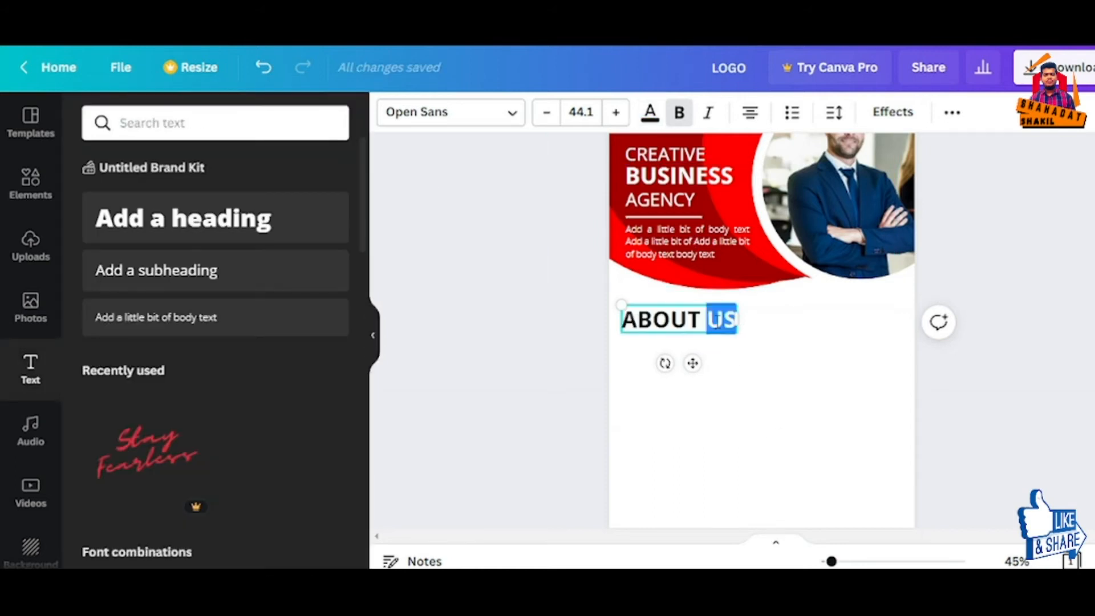
left_click(648, 115)
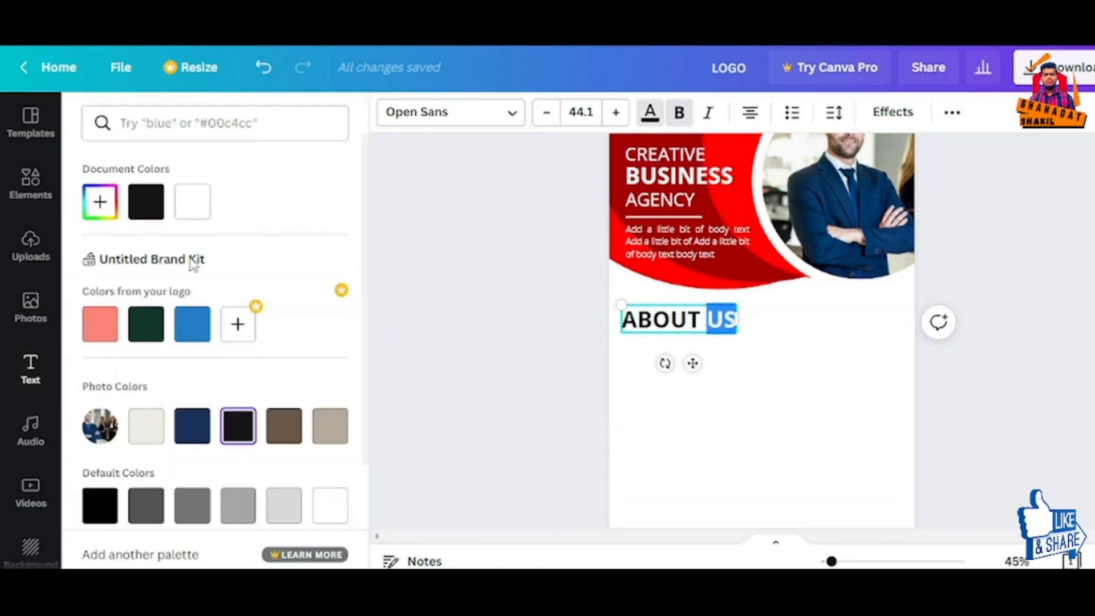
left_click(100, 202)
left_click(106, 348)
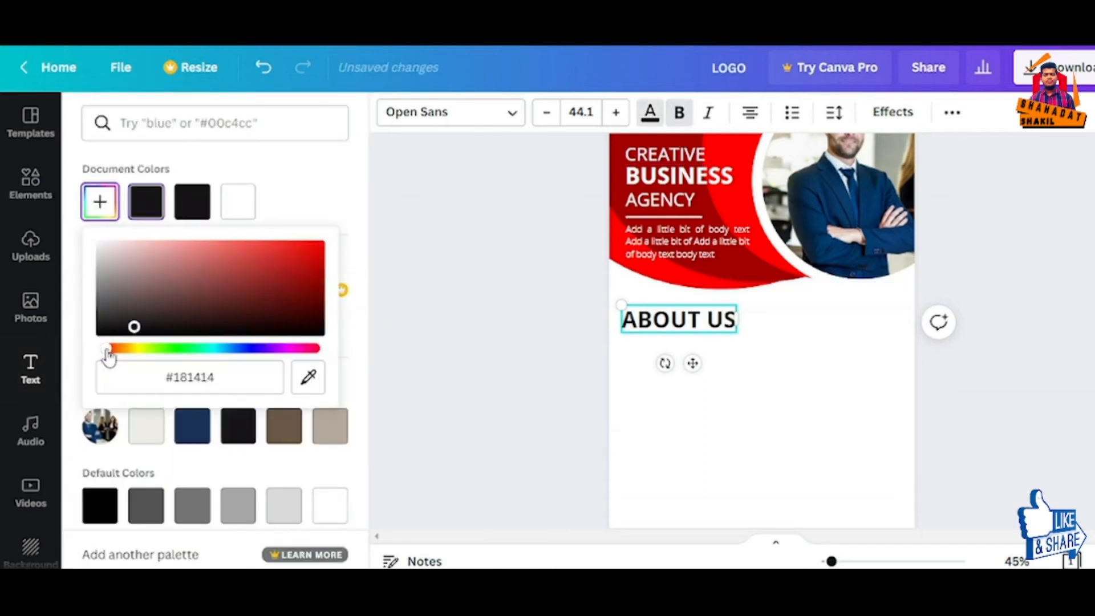
left_click_drag(297, 268, 339, 242)
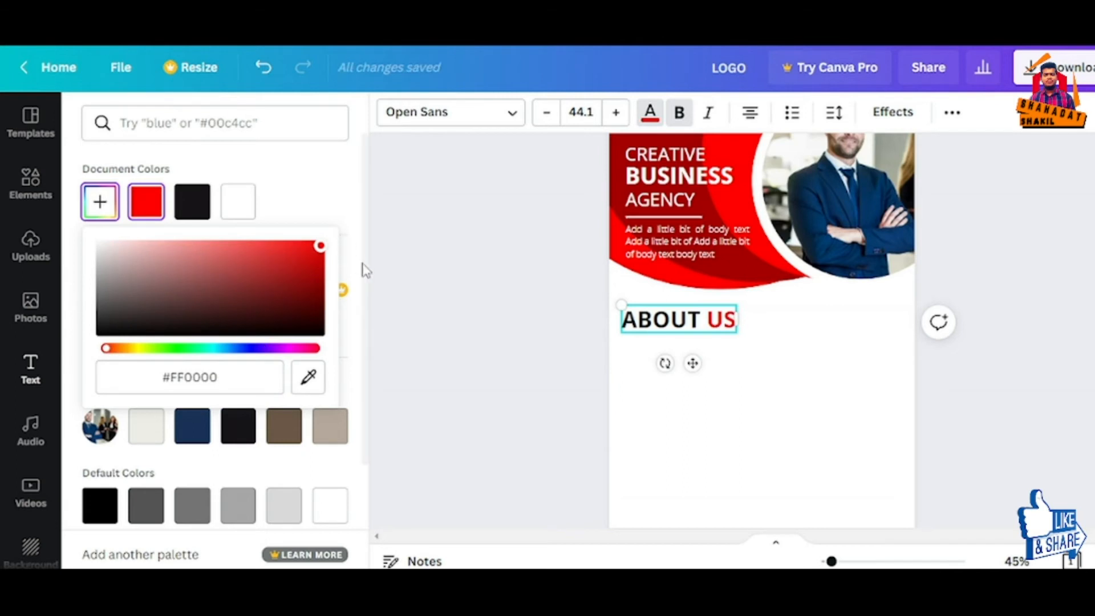
left_click(744, 371)
Shrink the ABOUT US heading to size 38 and align its start with the header text above.
left_click_drag(736, 332, 690, 359)
left_click(709, 358)
left_click(711, 329)
key("alt+Tab")
key("alt+Tab")
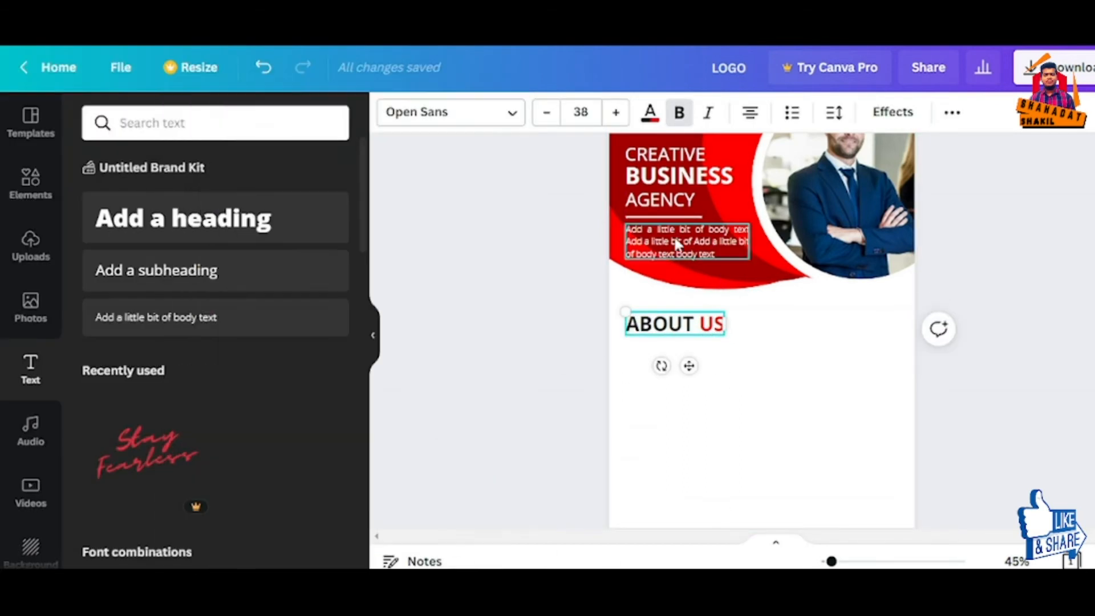
Duplicate the header body text, move the copy below ABOUT US and make it black and bold.
left_click(675, 237)
key("ctrl+d")
left_click_drag(676, 239, 677, 361)
left_click(677, 360)
left_click(650, 112)
left_click(99, 504)
left_click(679, 112)
left_click_drag(753, 364, 776, 364)
key("alt+Tab")
key("ctrl+z")
key("ctrl+z")
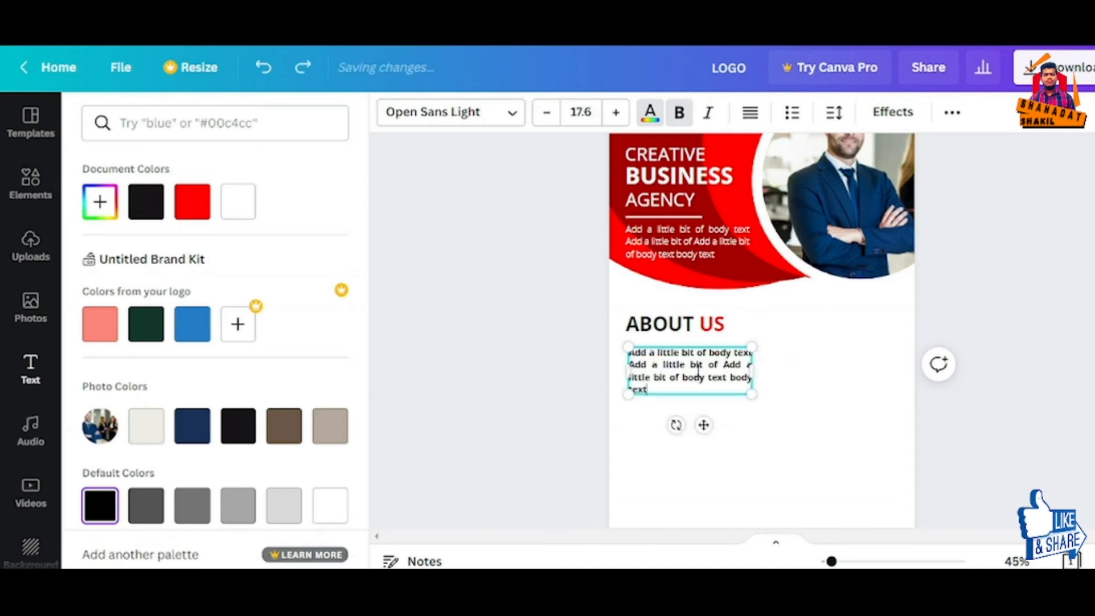
Copy the ABOUT US body text, paste it again to lengthen the paragraph, and widen its box.
key("ctrl+a")
key("ctrl+c")
left_click(661, 388)
key("ctrl+v")
mouse_move(752, 388)
left_mouse_down()
mouse_move(796, 384)
mouse_move(768, 398)
left_mouse_up()
left_click_drag(768, 372, 779, 367)
left_click(824, 384)
Reduce the ABOUT US heading to size 29.9 and align the heading and its paragraph with the header text's start.
left_click(704, 324)
left_click_drag(726, 312, 713, 317)
left_click_drag(831, 562, 839, 561)
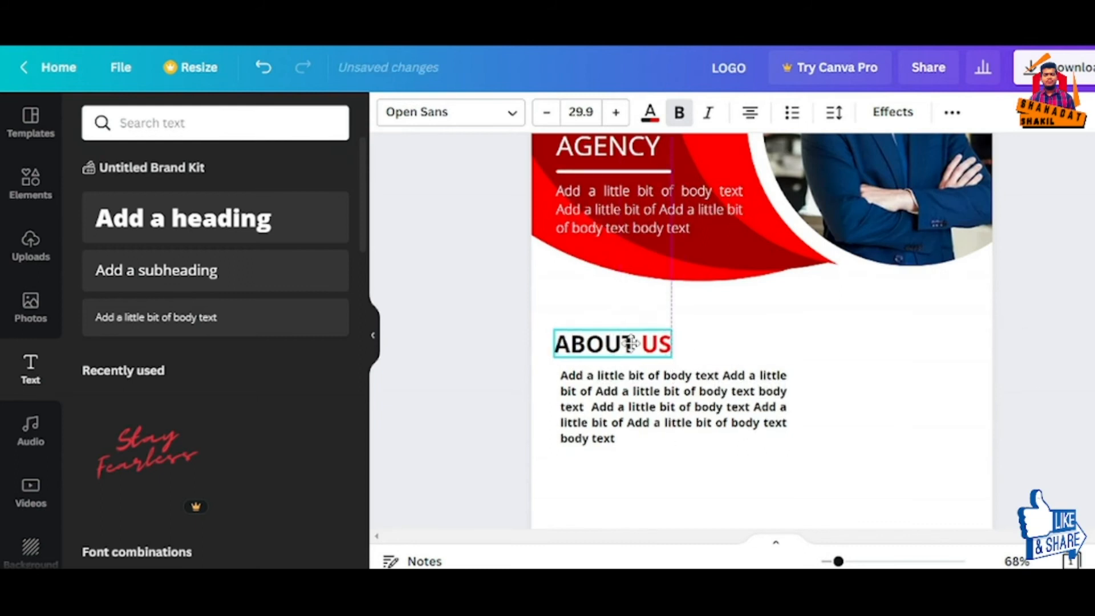
left_click_drag(653, 391, 648, 392)
left_click(704, 476)
Duplicate the ABOUT US heading beside the original on the same line and change the copy to BEST SERVICE.
key("alt+Tab")
left_click(600, 335)
left_click_drag(598, 337, 788, 342, "alt")
left_click(890, 341)
type("BEST")
key("Delete")
key("Delete")
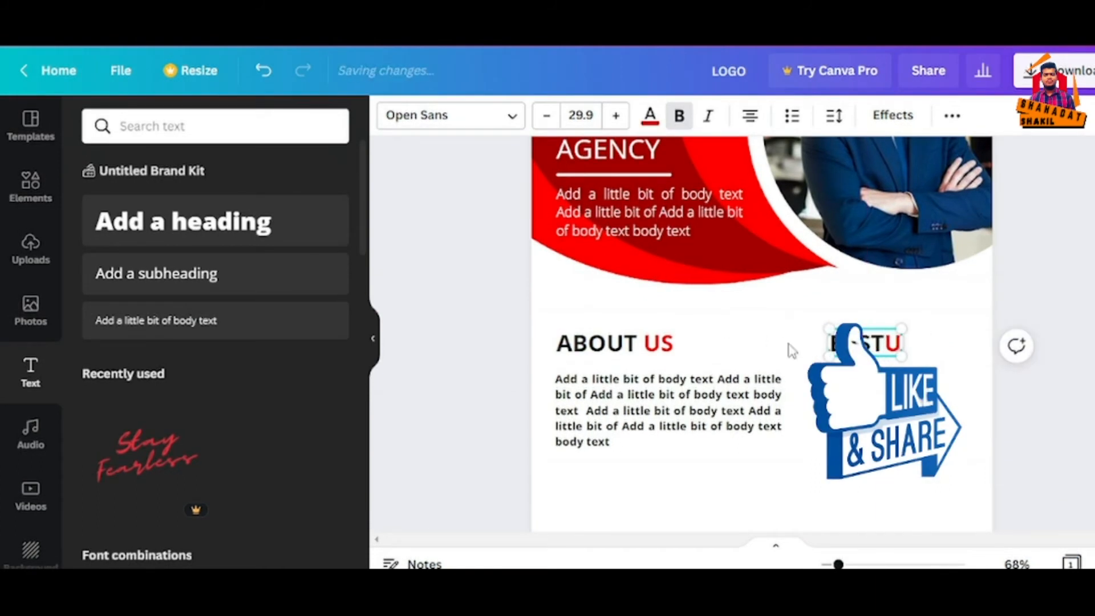
type("SERVICE")
Recolour the word SERVICE red and tidy the spacing in the BEST SERVICE heading.
double_click(911, 345)
left_click(652, 118)
left_click(237, 206)
left_click(848, 343)
key("BackSpace")
left_click(837, 429)
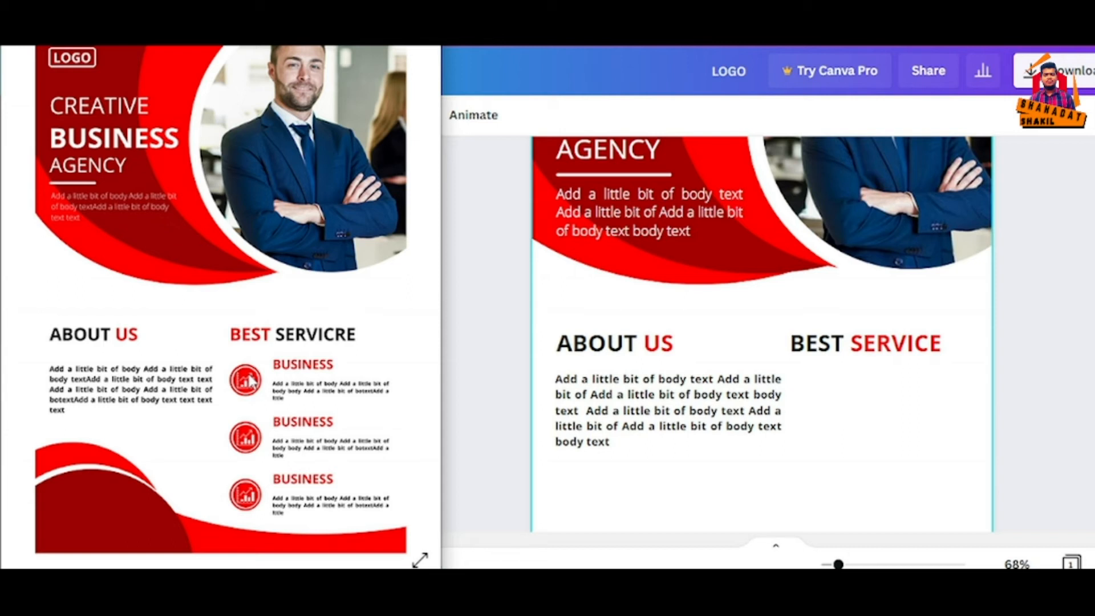
Add a circle shape, shrink it and place it below the BEST SERVICE heading.
left_click(495, 367)
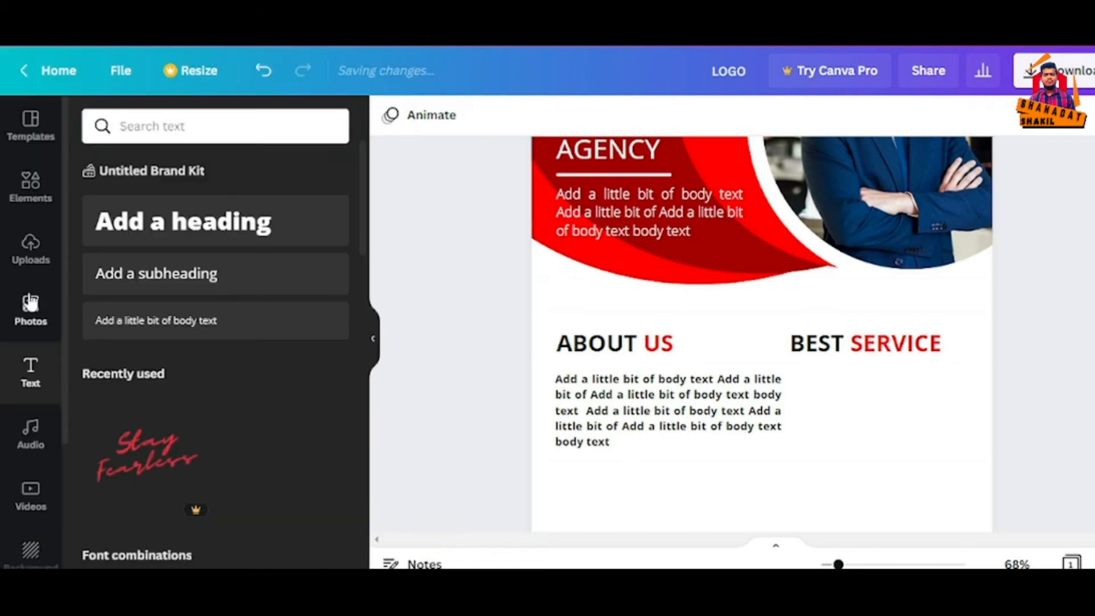
left_click(25, 200)
left_click(212, 284)
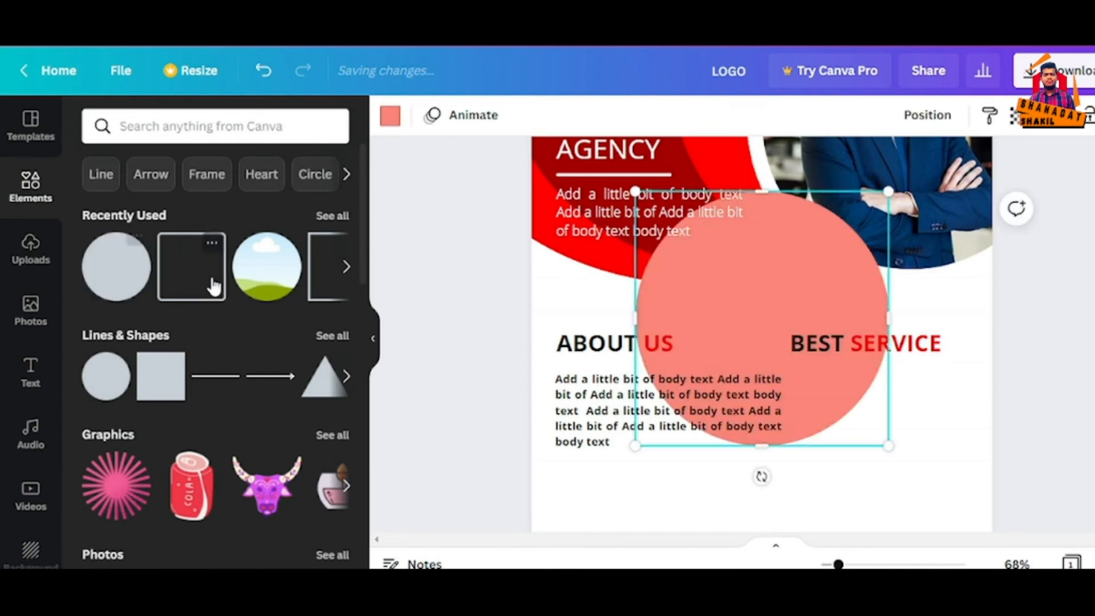
left_click_drag(888, 191, 787, 293)
left_click_drag(718, 349, 866, 427)
Fill the circle with the document red, shrink it slightly and fit it just under BEST SERVICE.
left_click(390, 115)
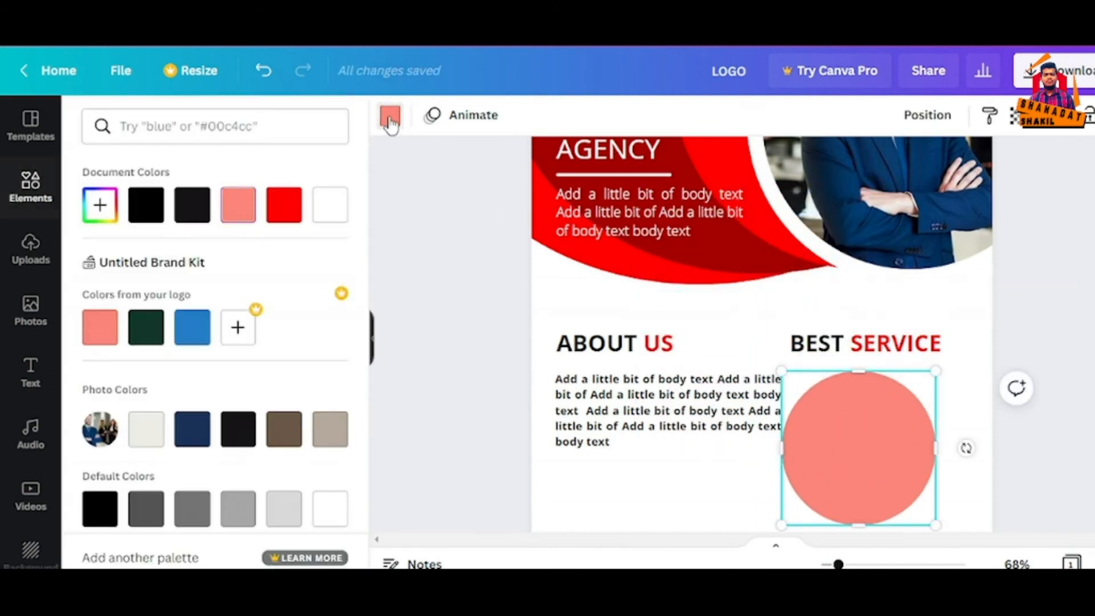
left_click(282, 205)
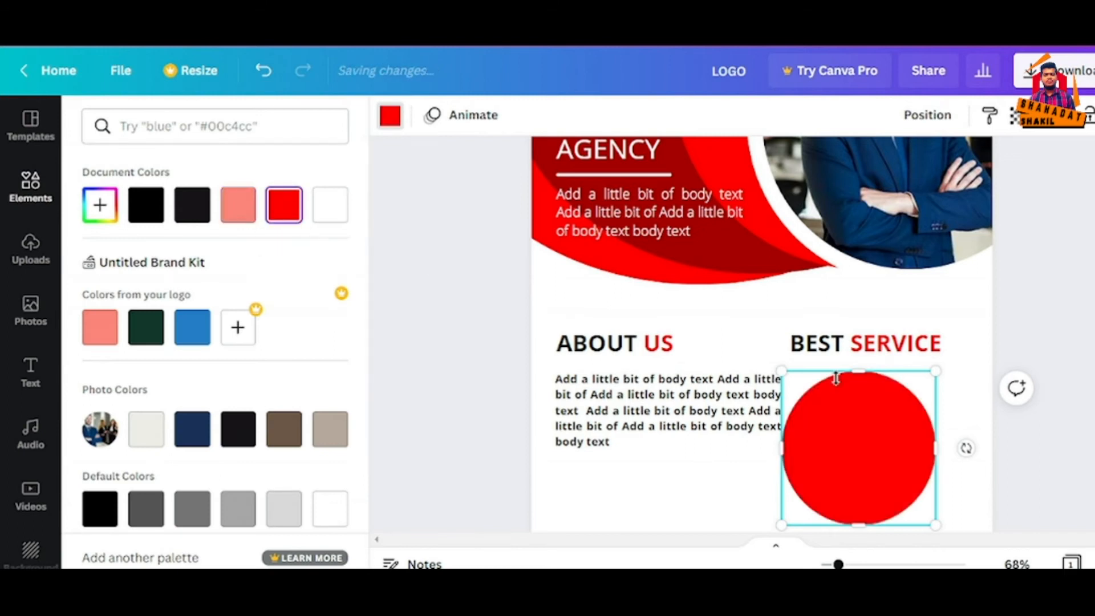
left_click_drag(939, 373, 937, 375)
left_click_drag(908, 397, 901, 403)
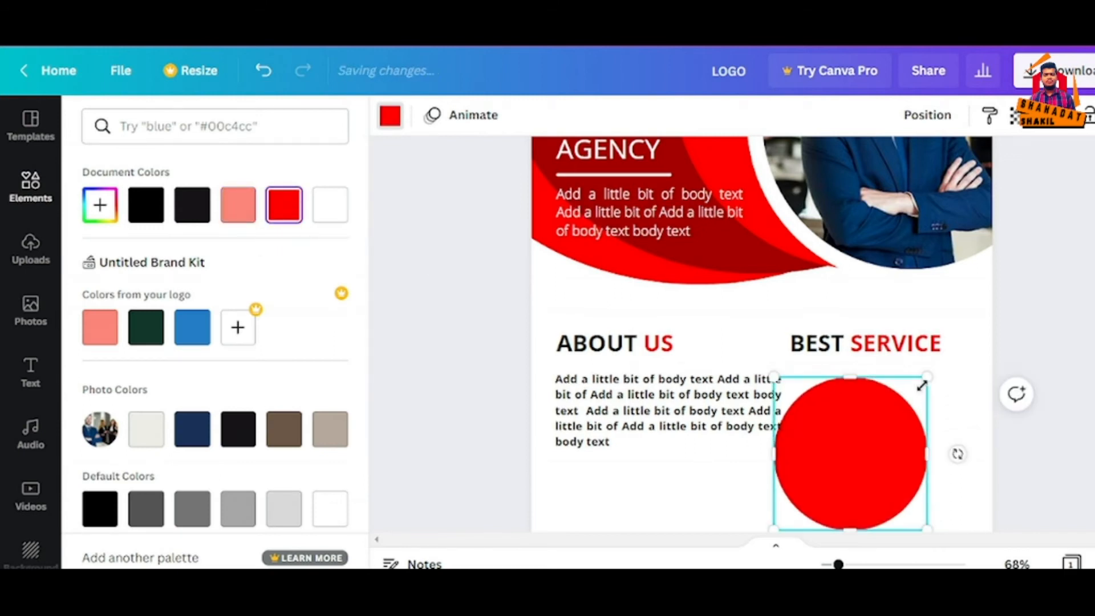
left_click_drag(862, 452, 887, 431)
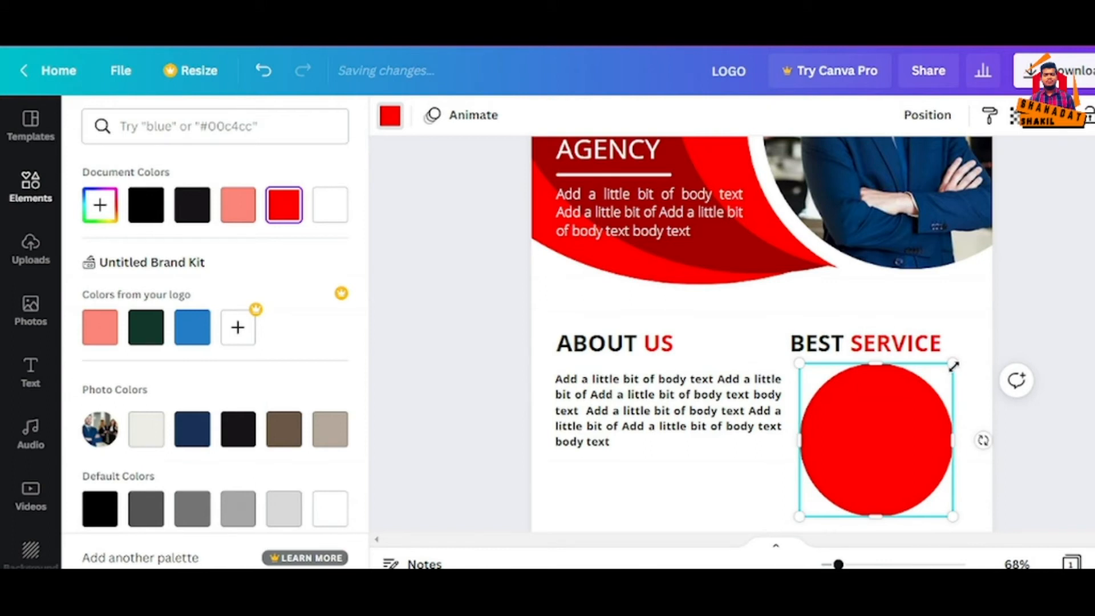
left_click_drag(952, 363, 937, 378)
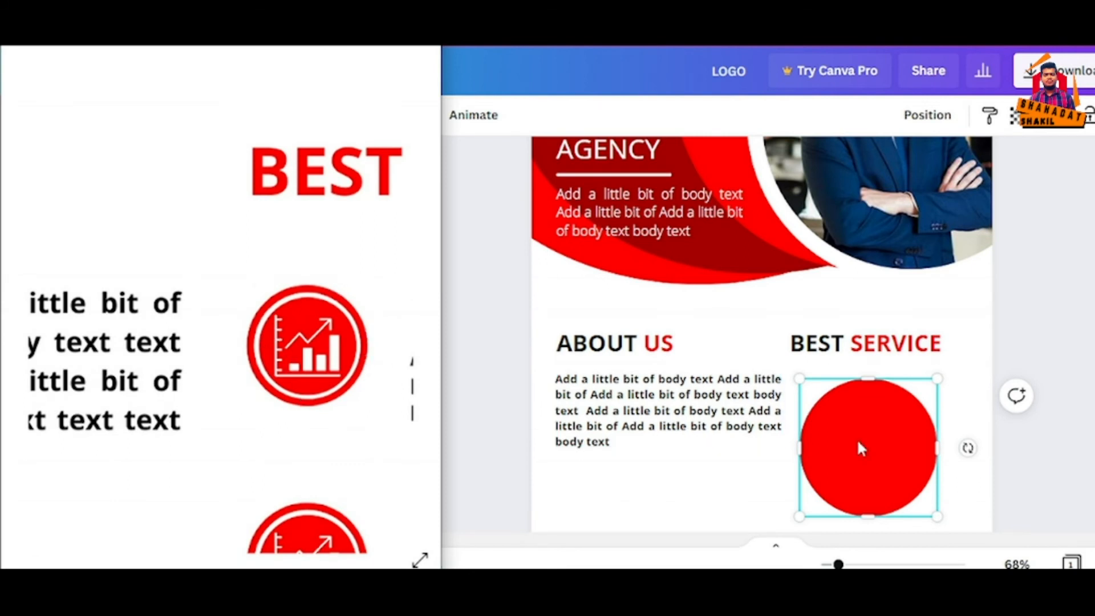
Duplicate the red circle, fill the copy white, shrink it and centre it to leave a red ring.
key("ctrl+d")
left_click(396, 122)
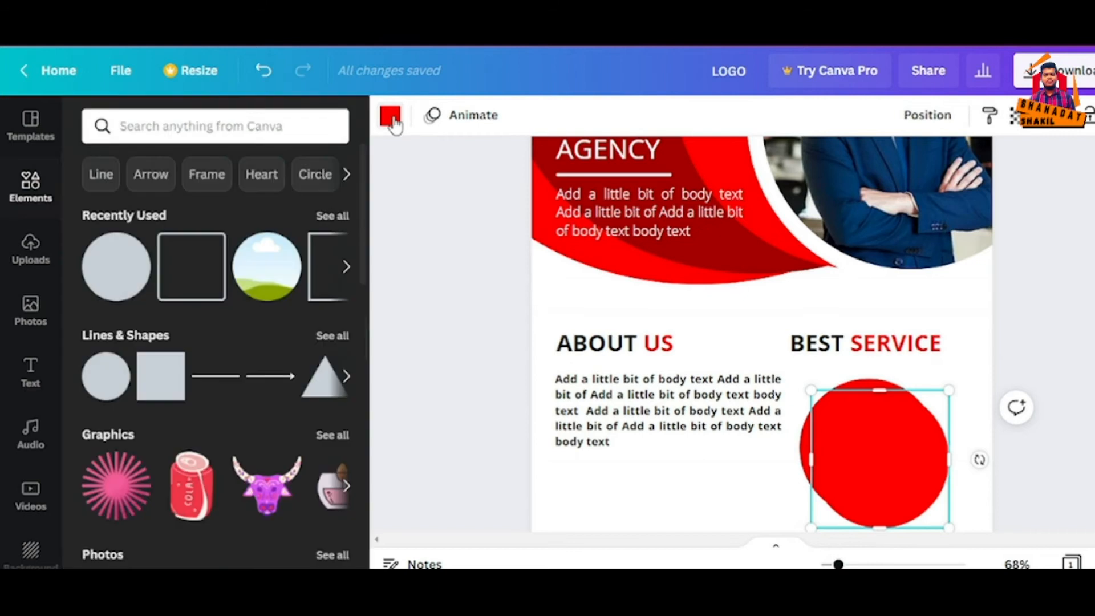
left_click(386, 122)
left_click(283, 204)
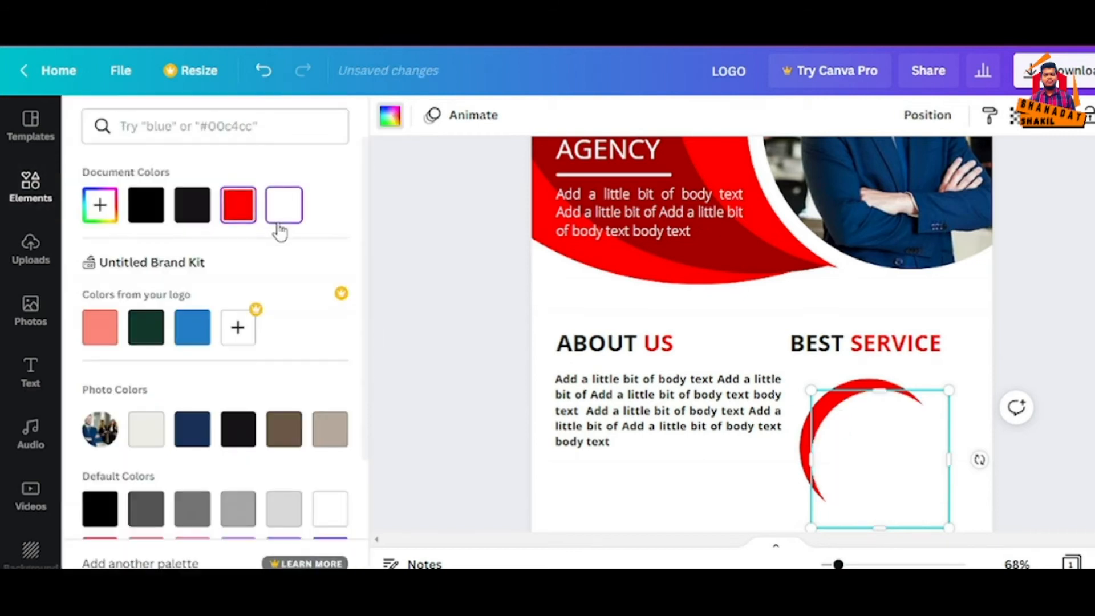
left_click_drag(946, 529, 883, 472)
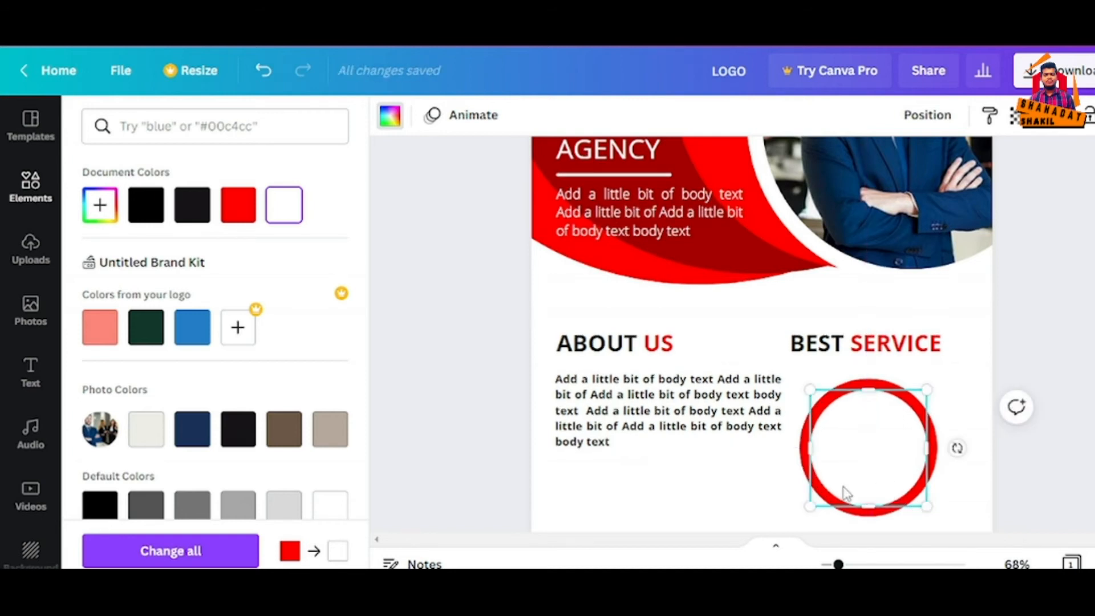
left_click(758, 496)
left_click(764, 496)
mouse_move(863, 458)
left_mouse_down()
mouse_move(854, 442)
mouse_move(861, 446)
left_mouse_up()
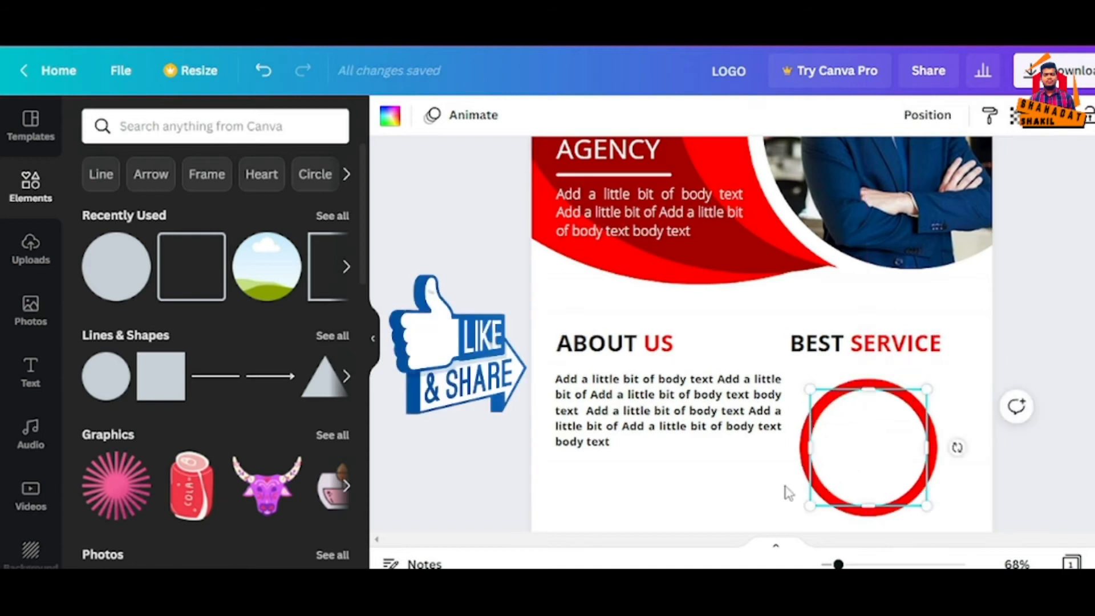
left_click(787, 490)
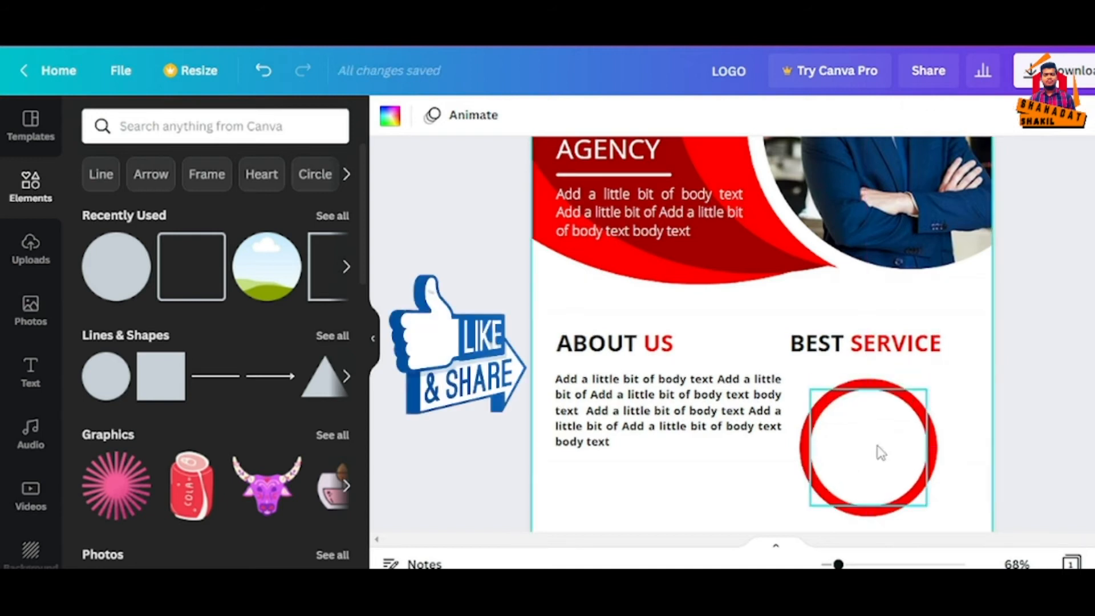
Duplicate the white circle, fill the copy red, shrink it slightly and centre it to leave a thin white ring.
left_click(881, 454)
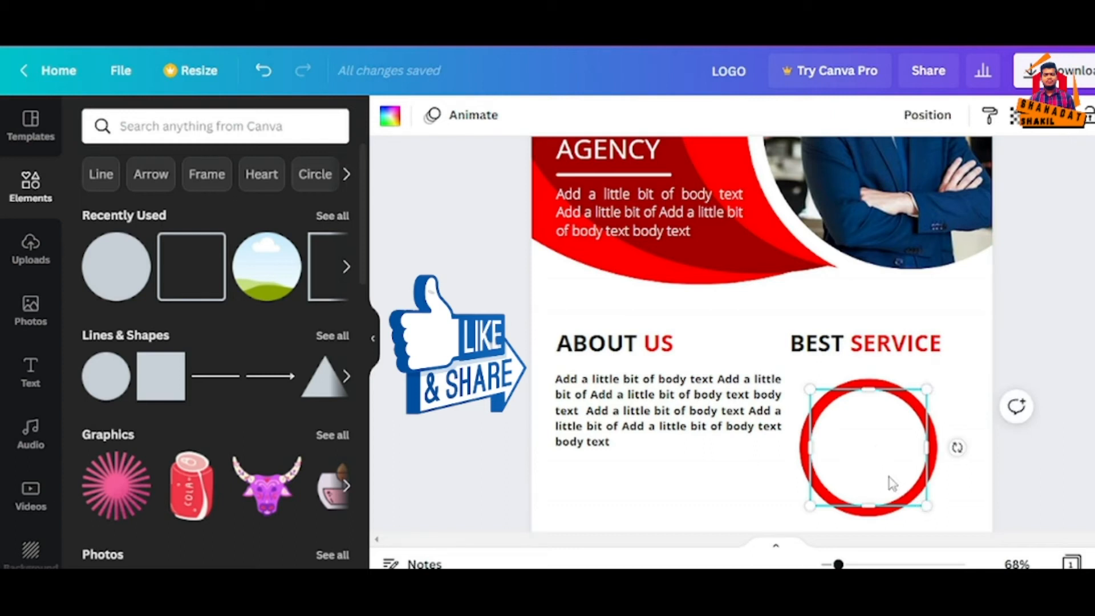
key("ctrl+d")
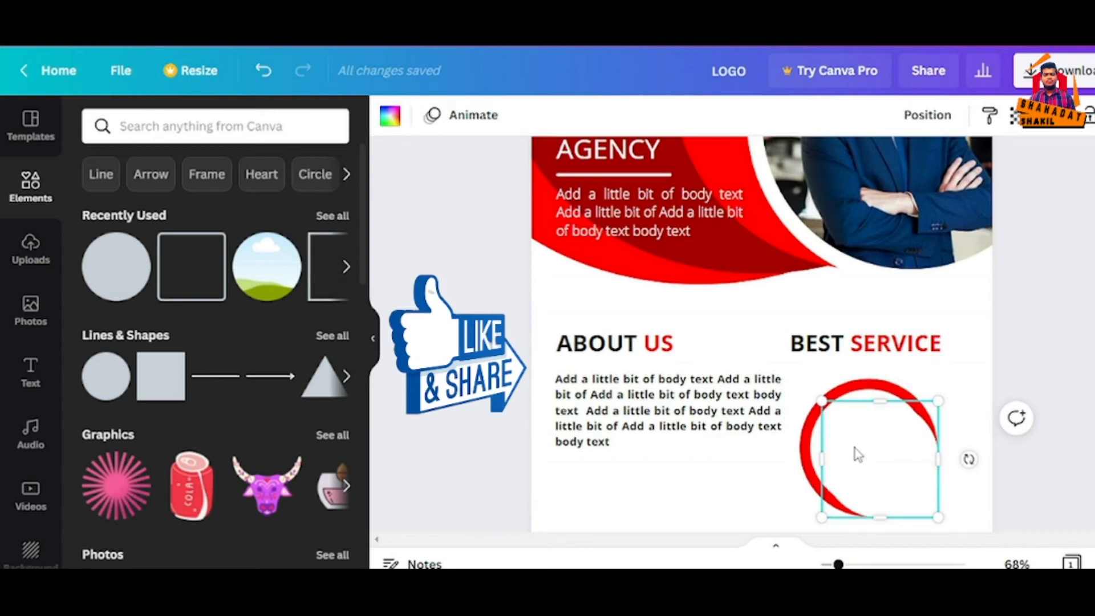
left_click(392, 125)
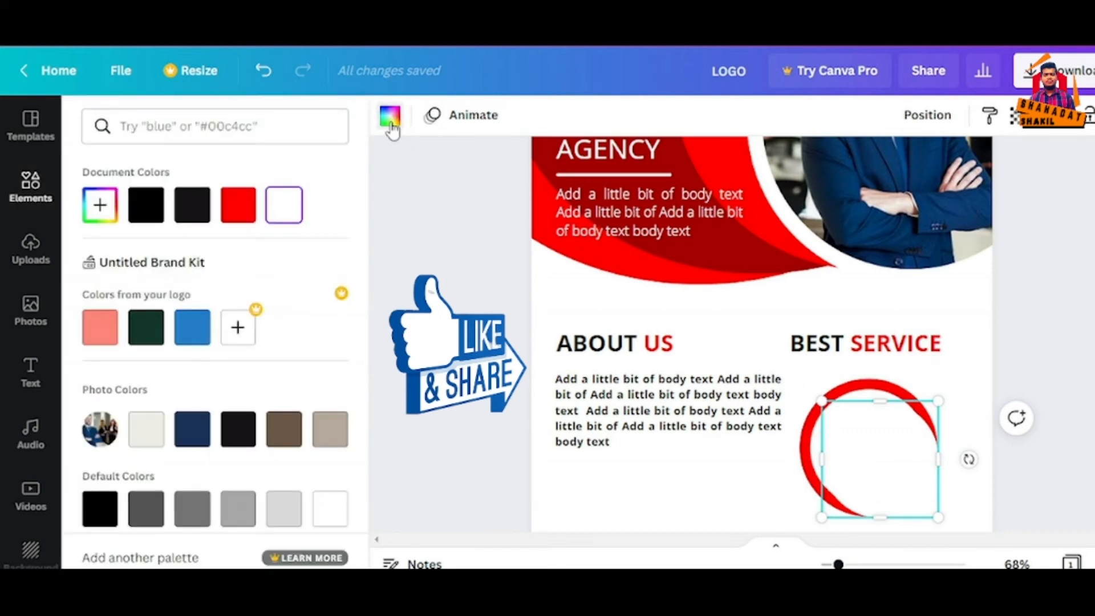
left_click(238, 206)
left_click_drag(941, 520, 926, 506)
left_click_drag(882, 468, 877, 462)
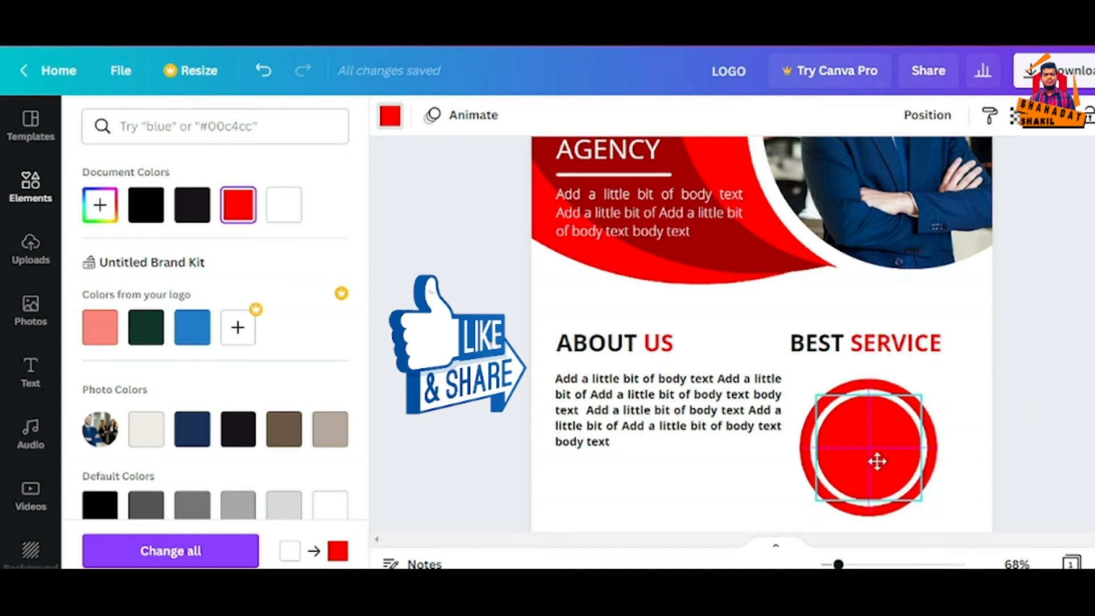
left_click(741, 484)
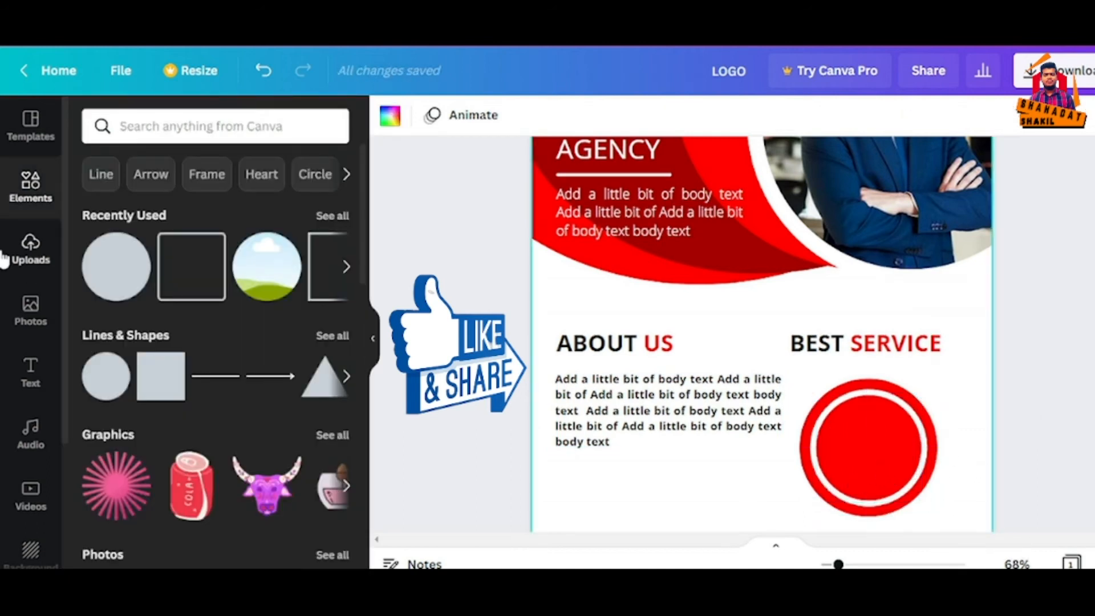
Search the elements library for business and limit the results to graphics.
left_click(166, 127)
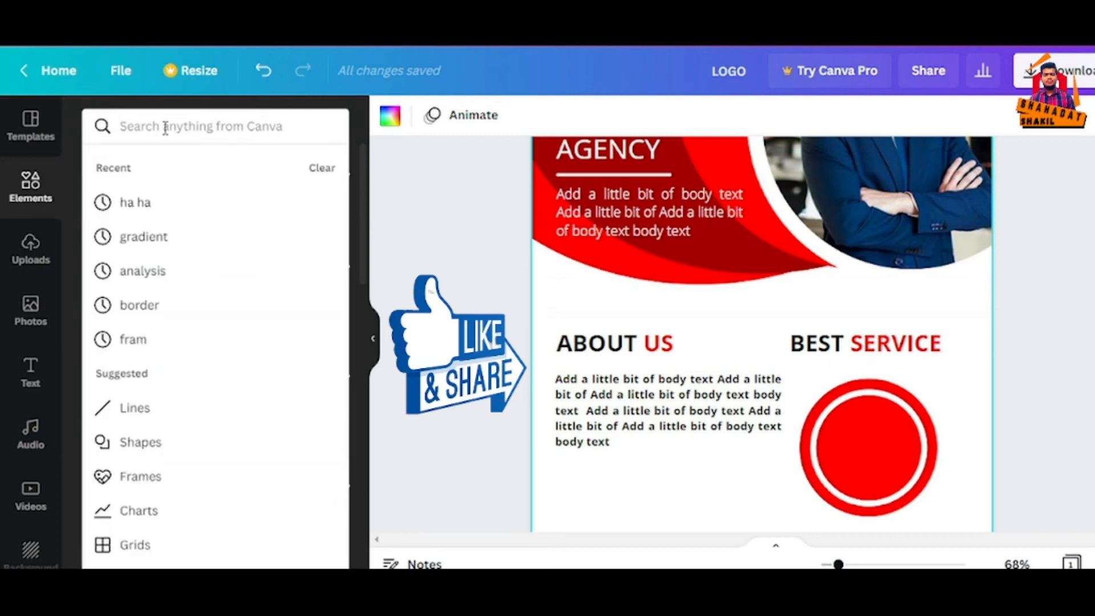
type("bu")
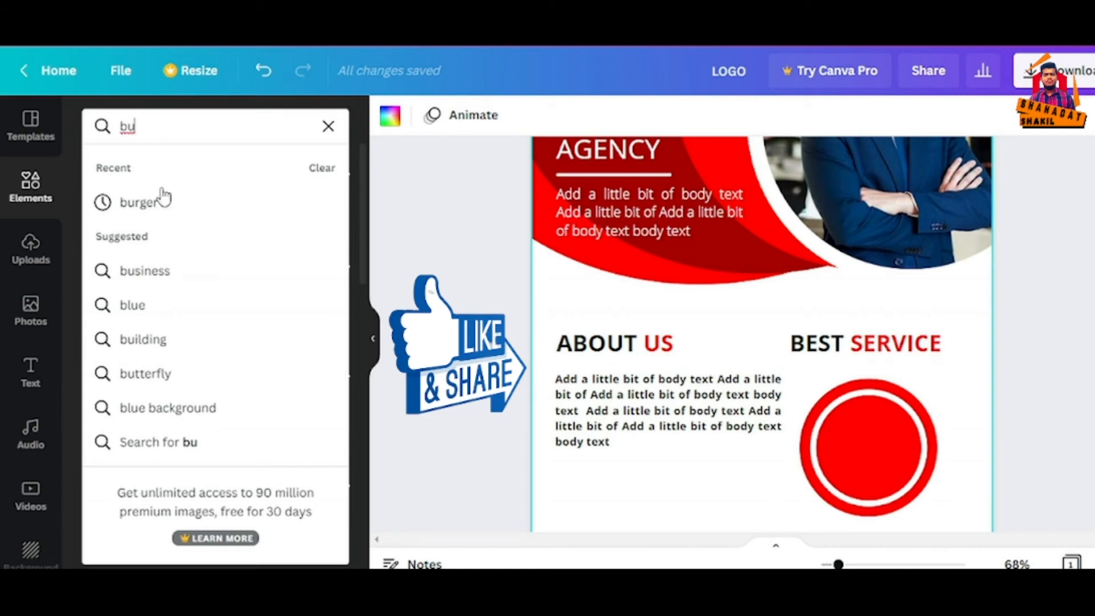
left_click(179, 279)
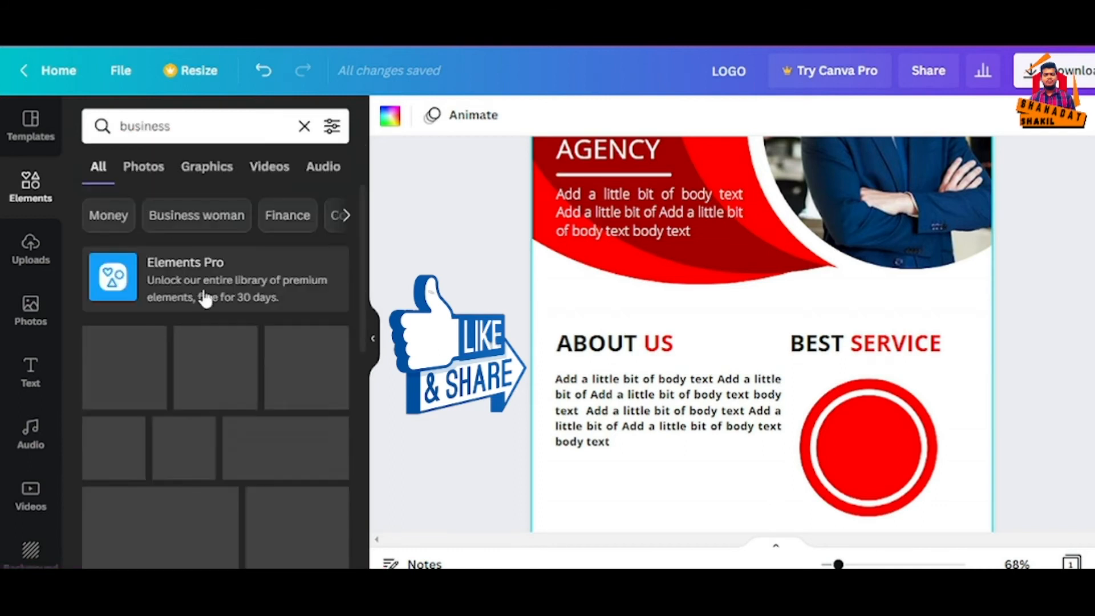
scroll(149, 379, "down", 2)
scroll(149, 379, "up", 2)
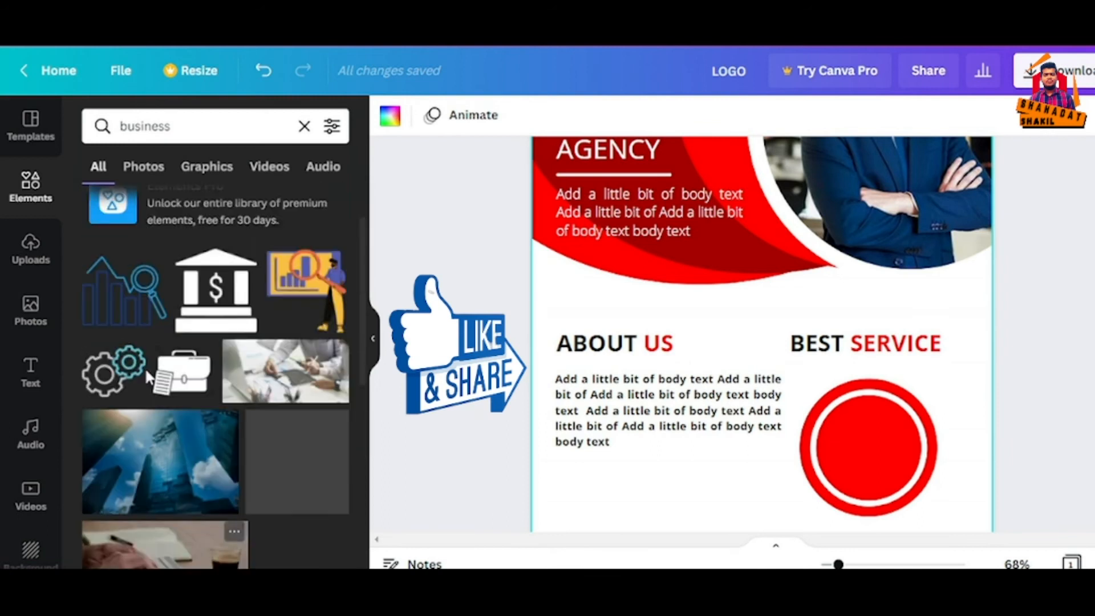
scroll(99, 389, "down", 1)
scroll(99, 389, "down", 5)
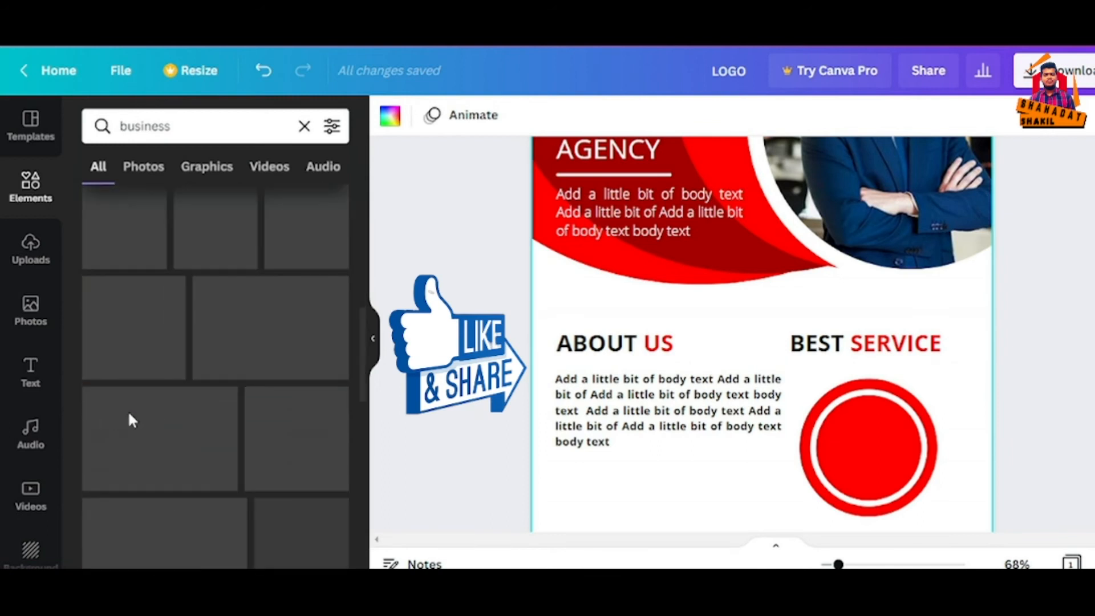
left_click(205, 171)
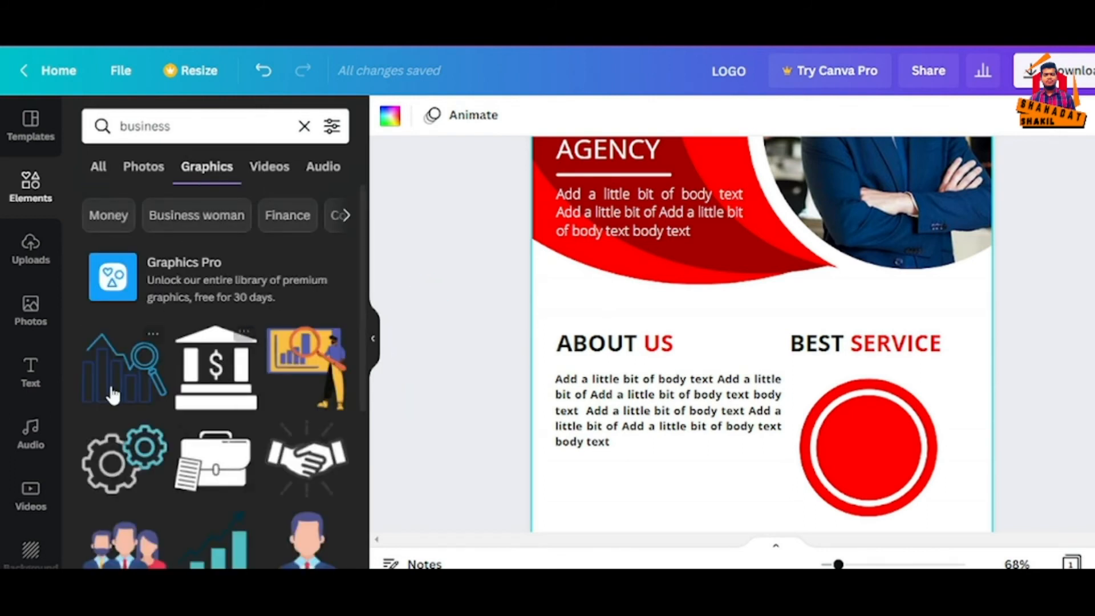
Find the monitor icon with a bar chart and rising arrow among the graphics and add it to the flyer.
scroll(119, 399, "down", 7)
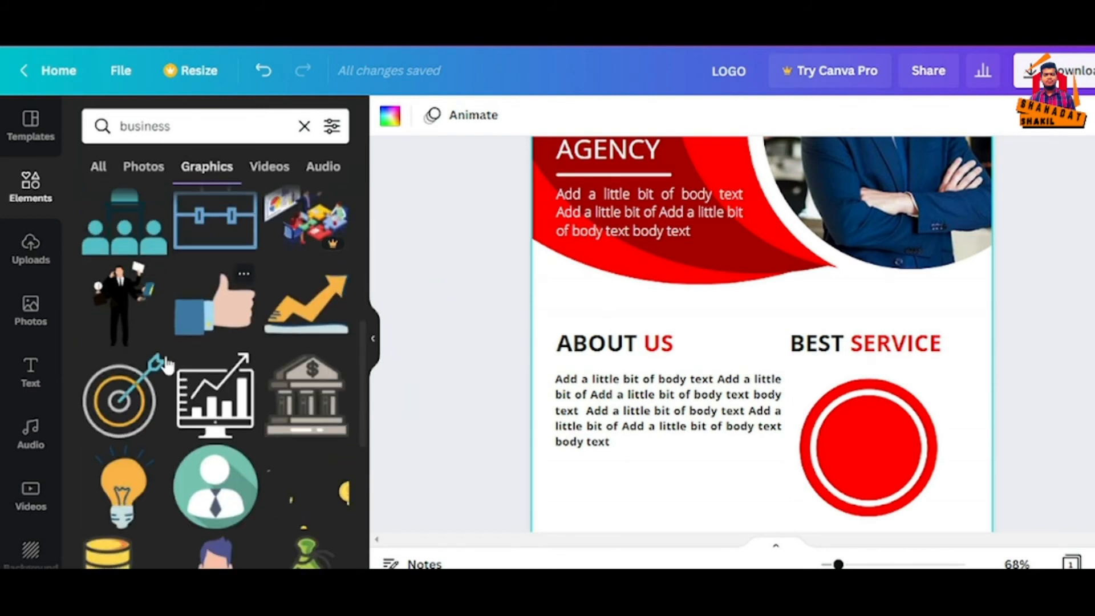
scroll(240, 348, "down", 2)
scroll(218, 331, "down", 3)
scroll(219, 331, "down", 5)
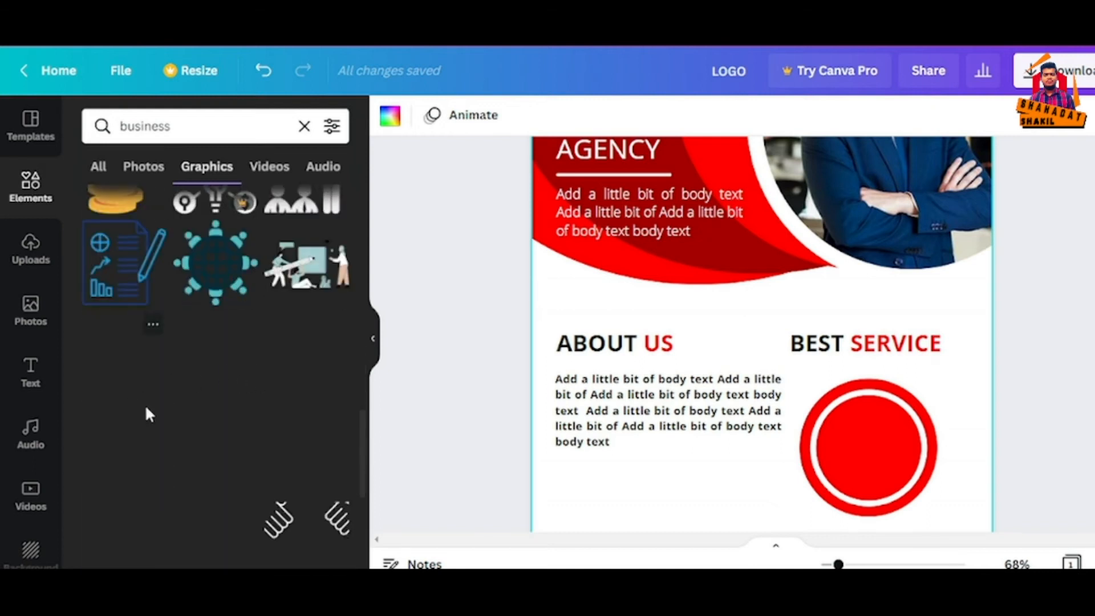
scroll(224, 404, "down", 5)
scroll(223, 405, "down", 2)
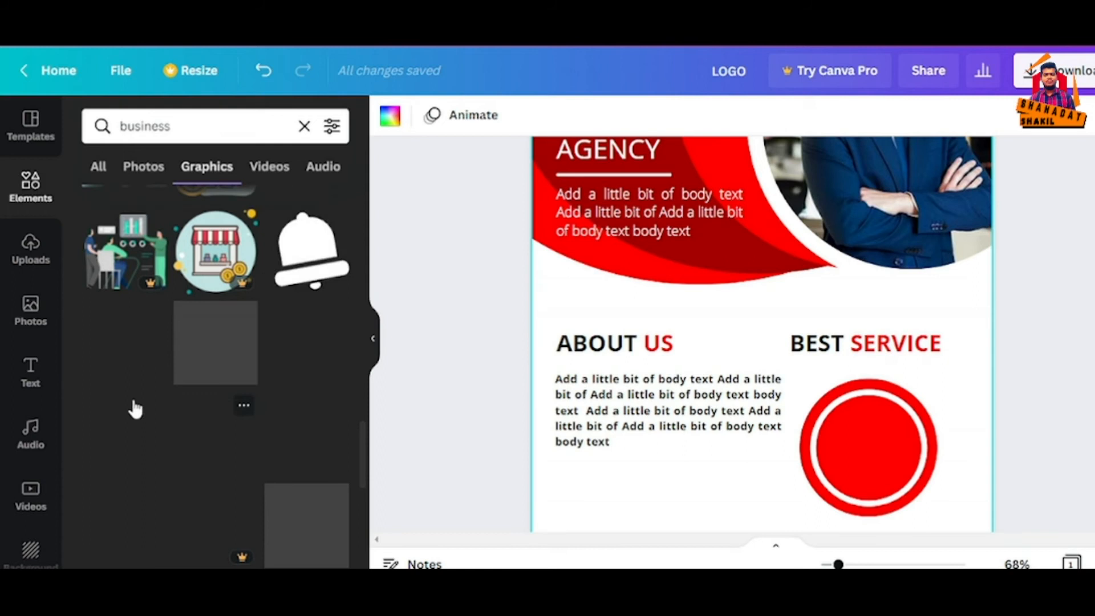
scroll(217, 413, "down", 3)
scroll(247, 423, "up", 5)
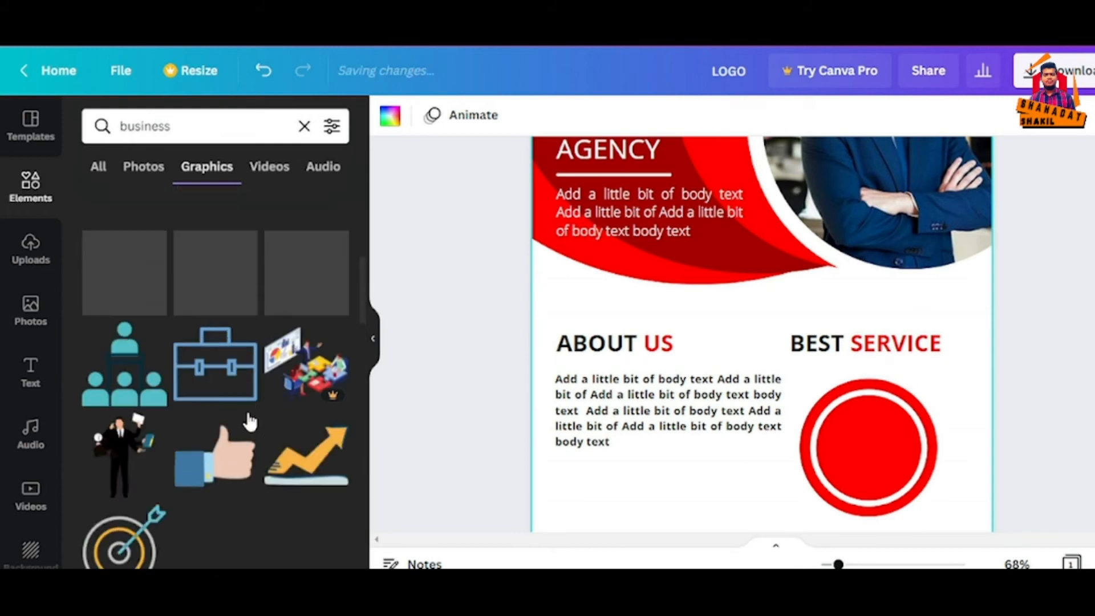
scroll(239, 421, "down", 3)
left_click(222, 464)
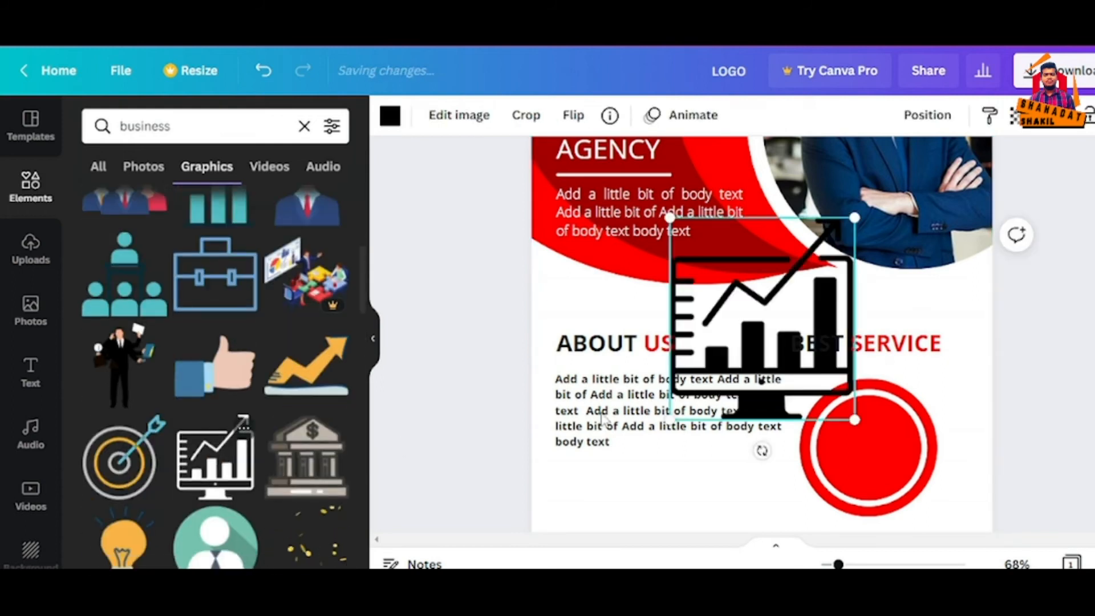
Recolour the chart monitor icon white, shrink it and centre it inside the red circle below BEST SERVICE.
left_click(390, 117)
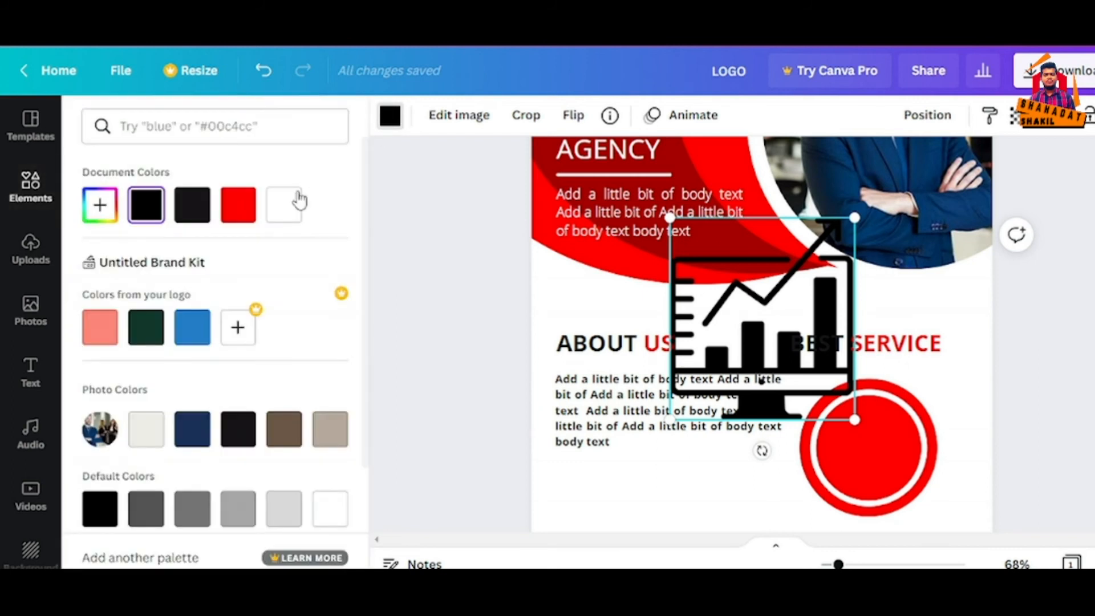
left_click(283, 205)
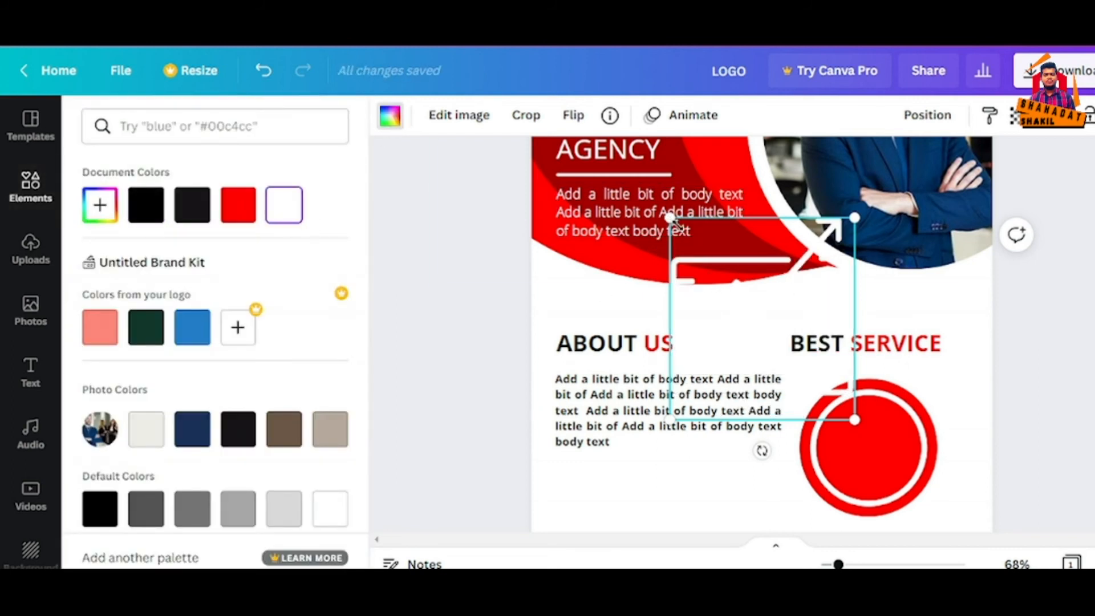
left_click_drag(670, 218, 717, 268)
left_click_drag(757, 304, 831, 408)
left_click_drag(791, 373, 867, 445)
left_click_drag(897, 489, 874, 468)
Group the chart icon with its circles and shrink the group to a small badge under the word BEST.
left_click_drag(957, 506, 877, 448)
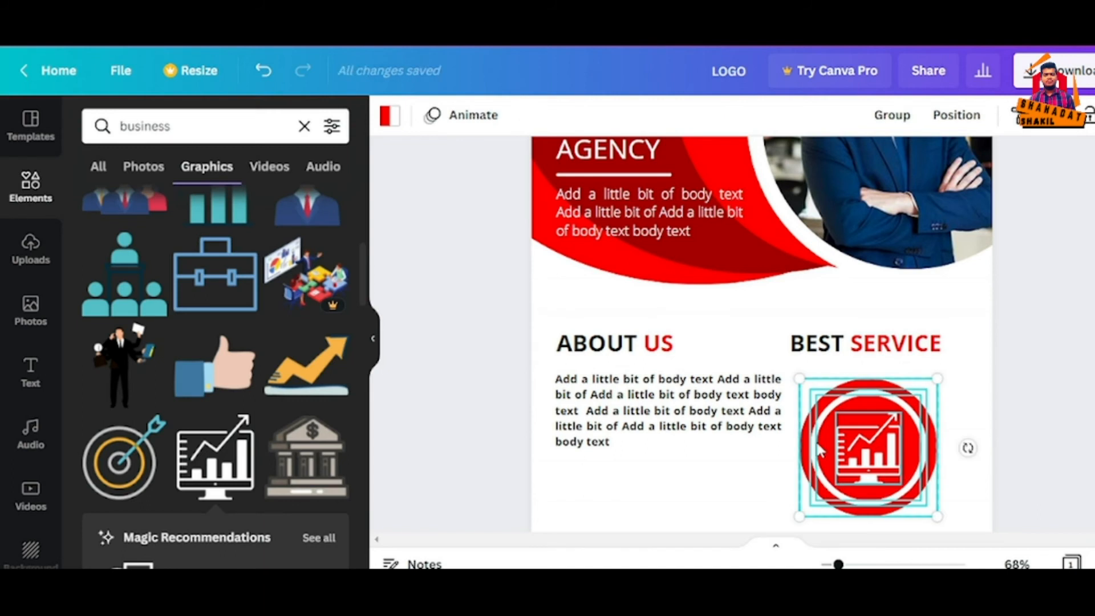
key("ctrl+g")
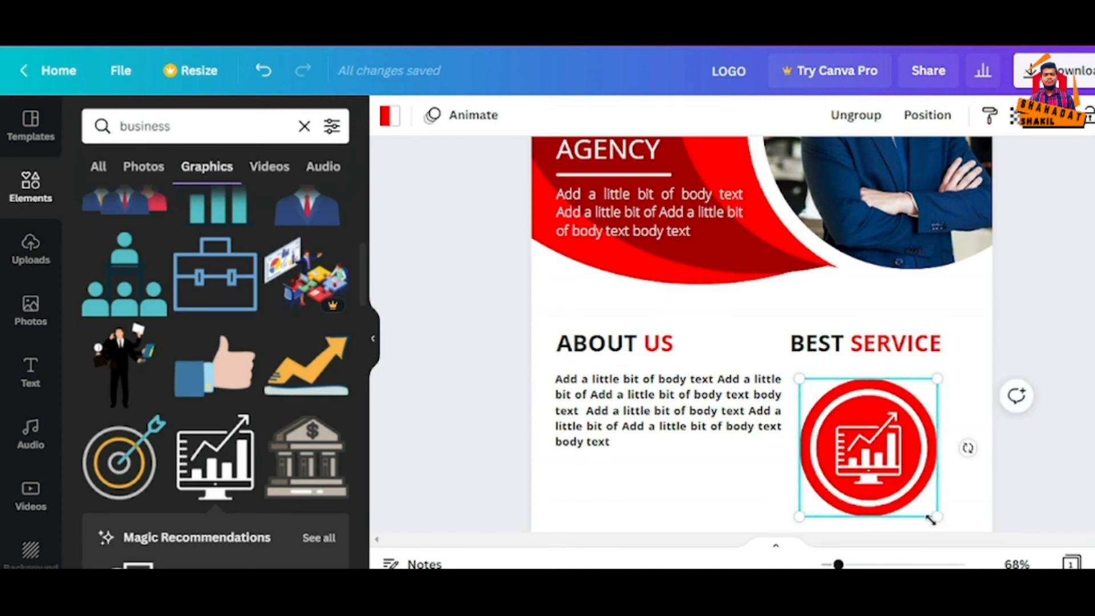
left_click_drag(938, 518, 812, 405)
Scale the ABOUT US body paragraph down to font size 12.6.
left_click(769, 416)
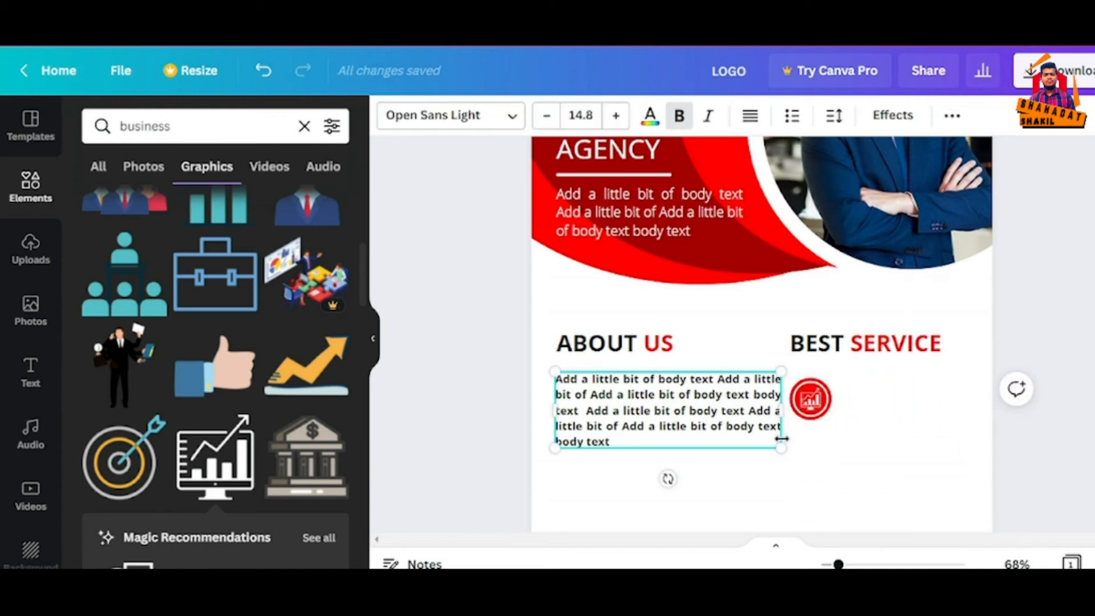
left_click_drag(781, 448, 750, 432)
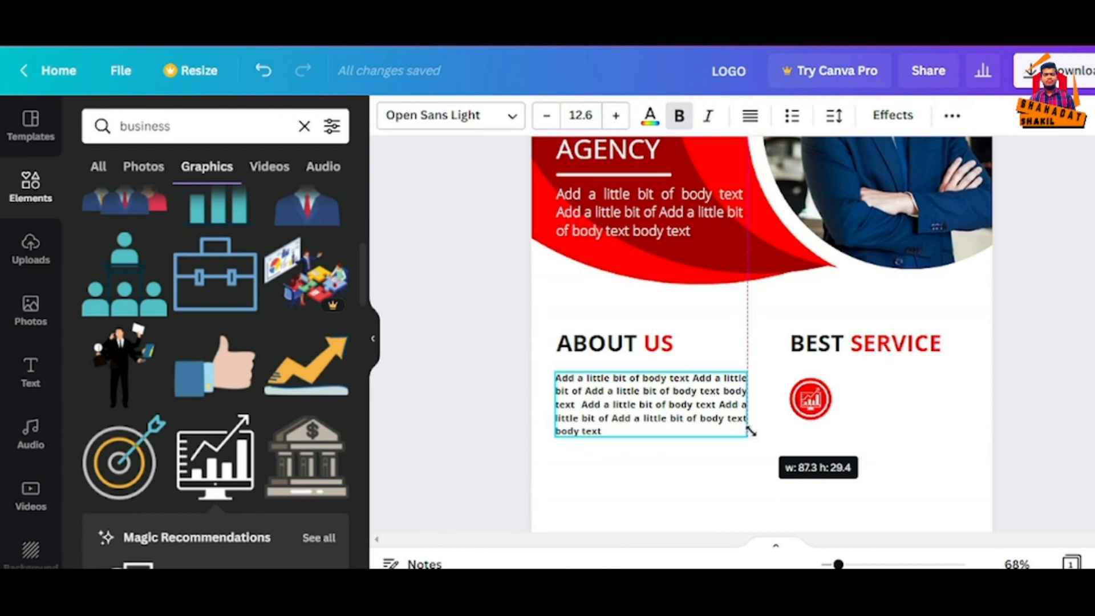
left_click(777, 352)
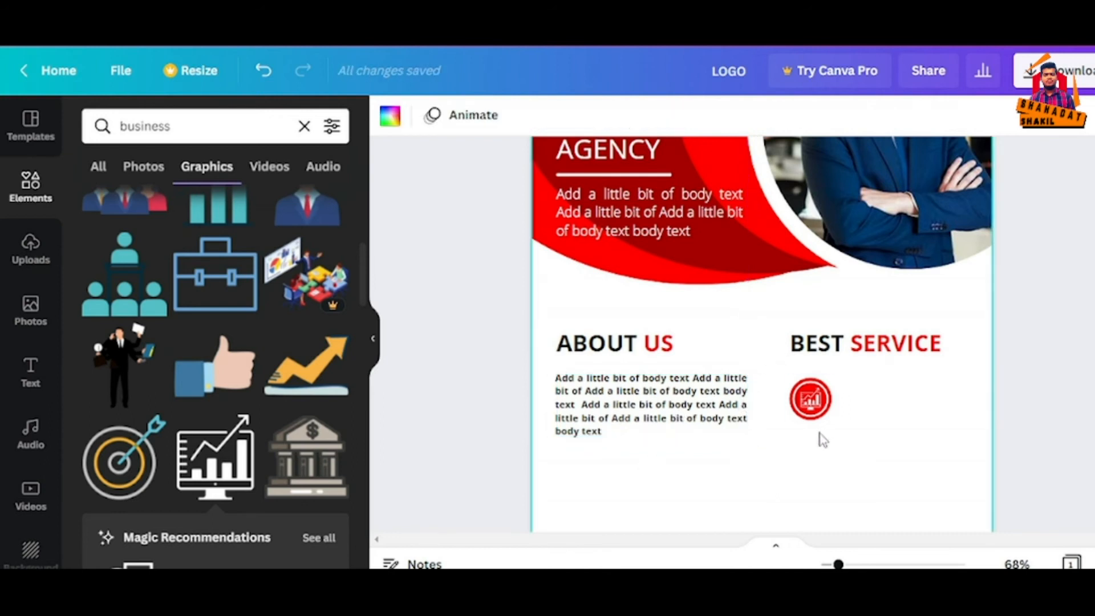
Move the red icon badge up slightly, closer to the BEST SERVICE heading.
left_click(814, 406)
left_click(876, 415)
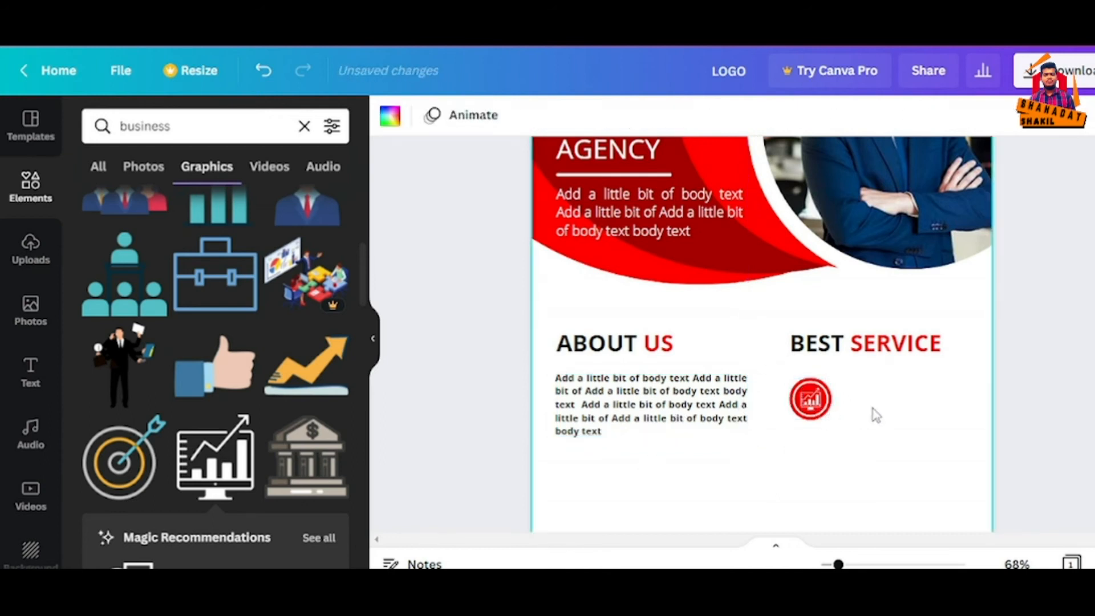
left_click(814, 416)
left_click_drag(815, 422, 816, 417)
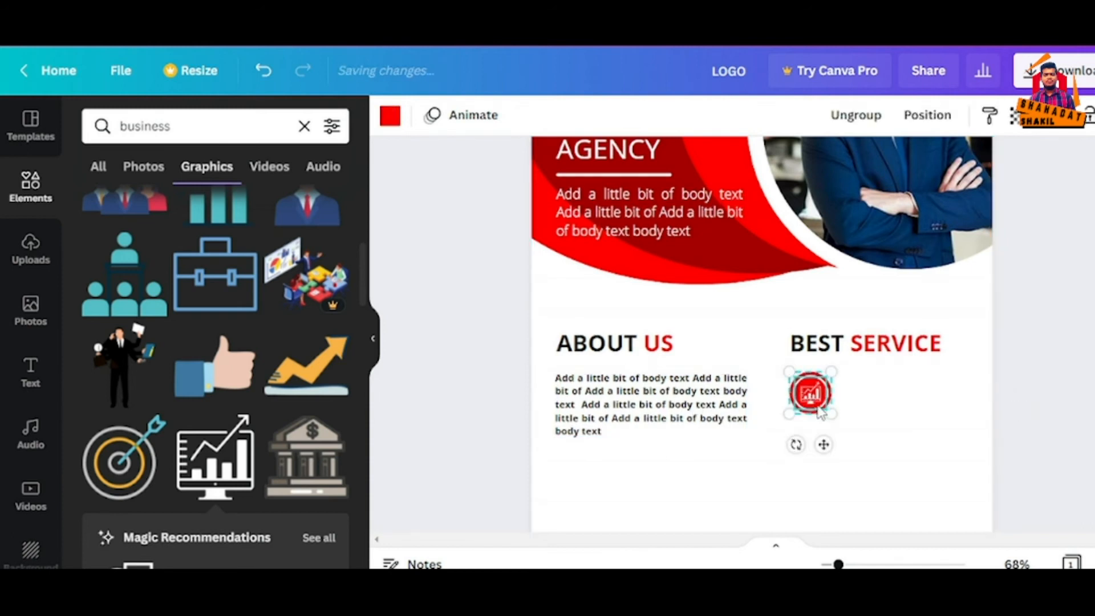
Duplicate the BEST SERVICE heading and place the copy beside the icon badge.
left_click(881, 358)
key("ctrl+d")
left_click_drag(878, 366, 907, 380)
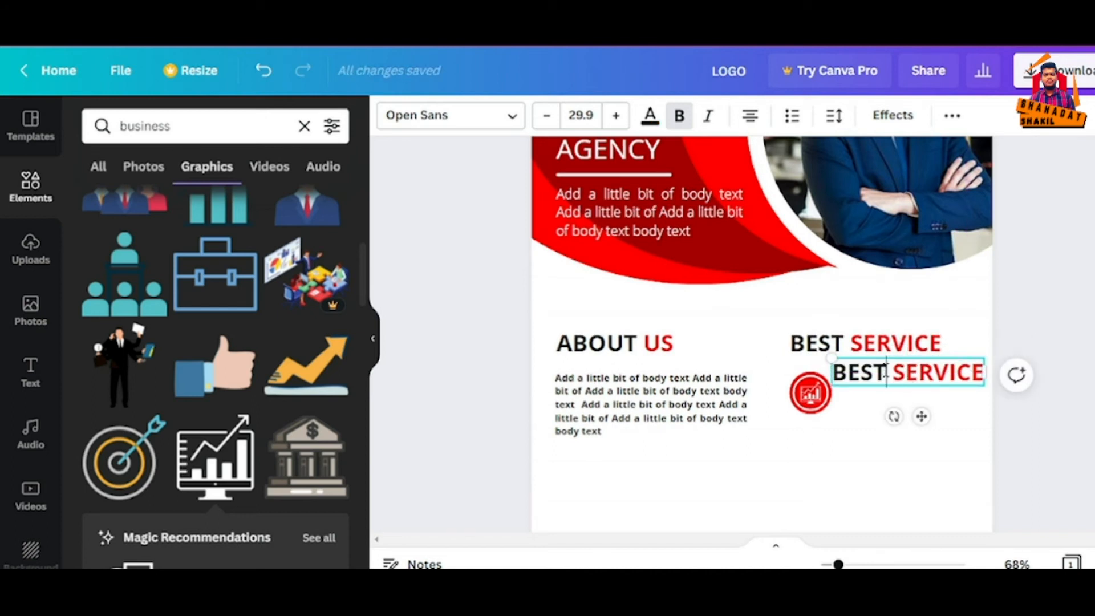
Replace the text of the copied heading beside the badge with GRAPHICS.
left_click(886, 372)
key("BackSpace")
key("BackSpace")
key("BackSpace")
key("BackSpace")
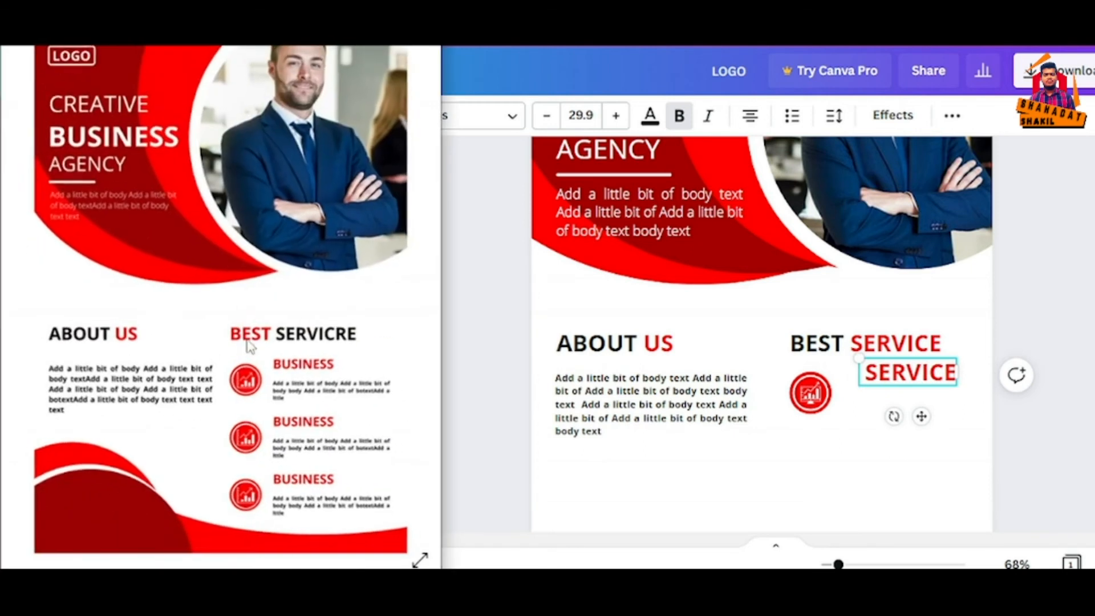
double_click(885, 374)
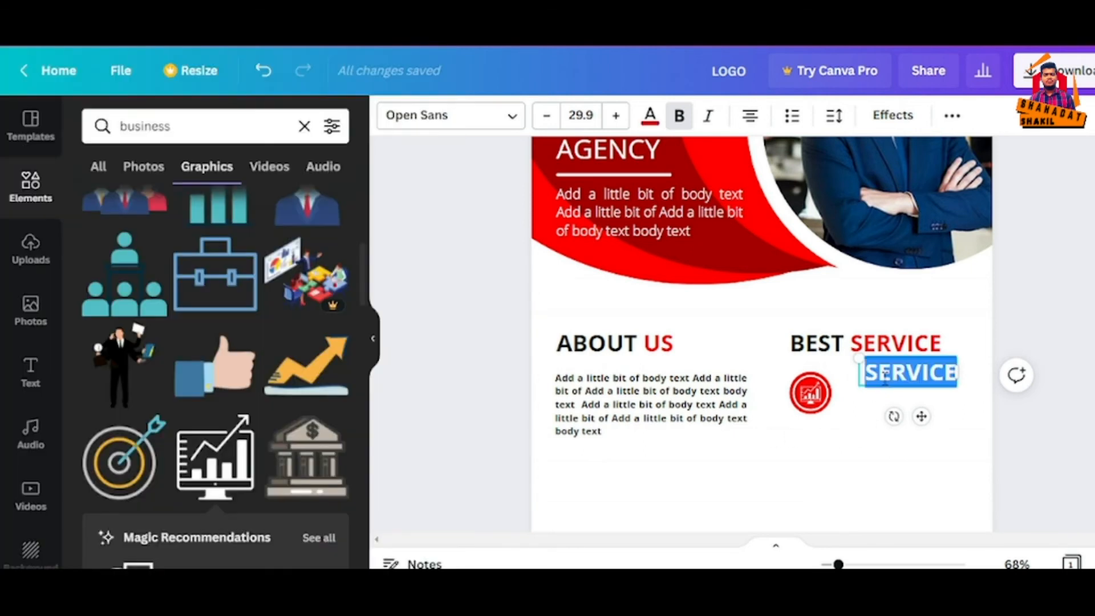
key("BackSpace")
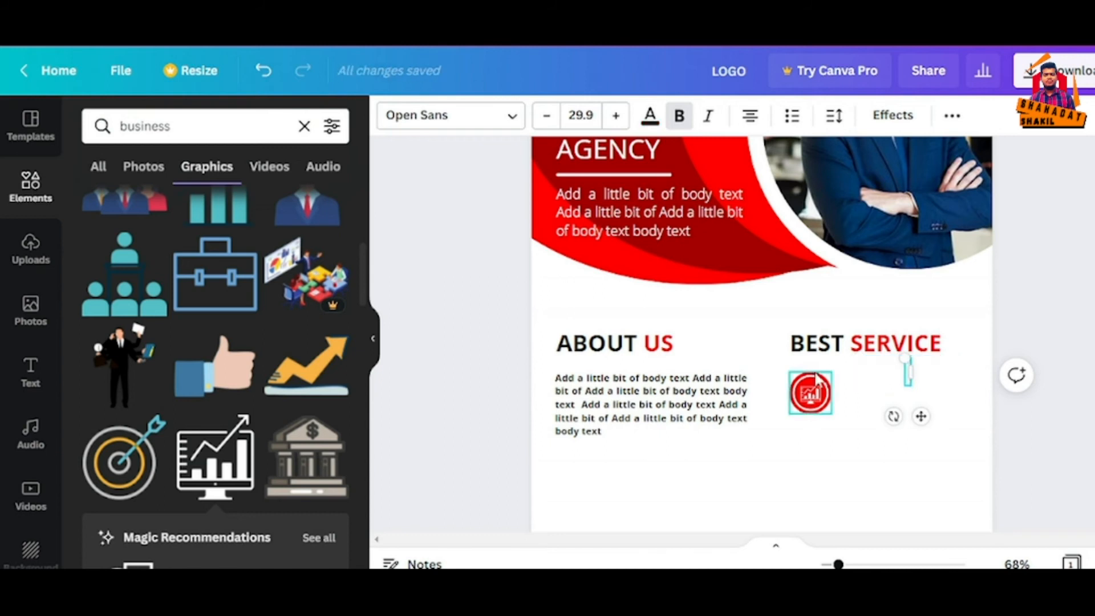
type("GR")
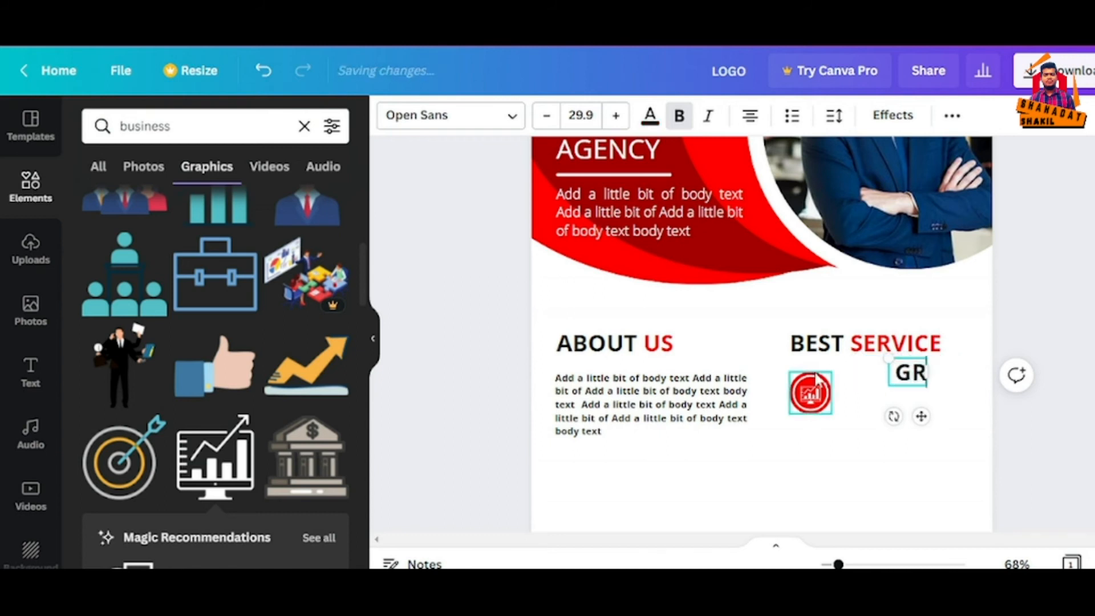
type("APHICS")
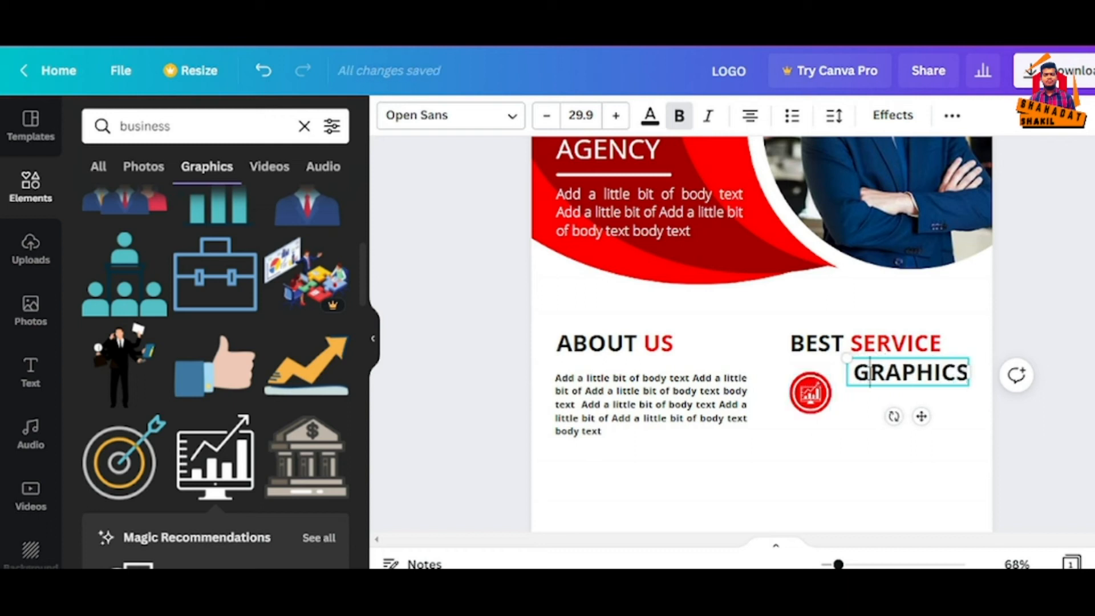
Colour the GRAPHICS text with the document red.
double_click(853, 367)
left_click(650, 115)
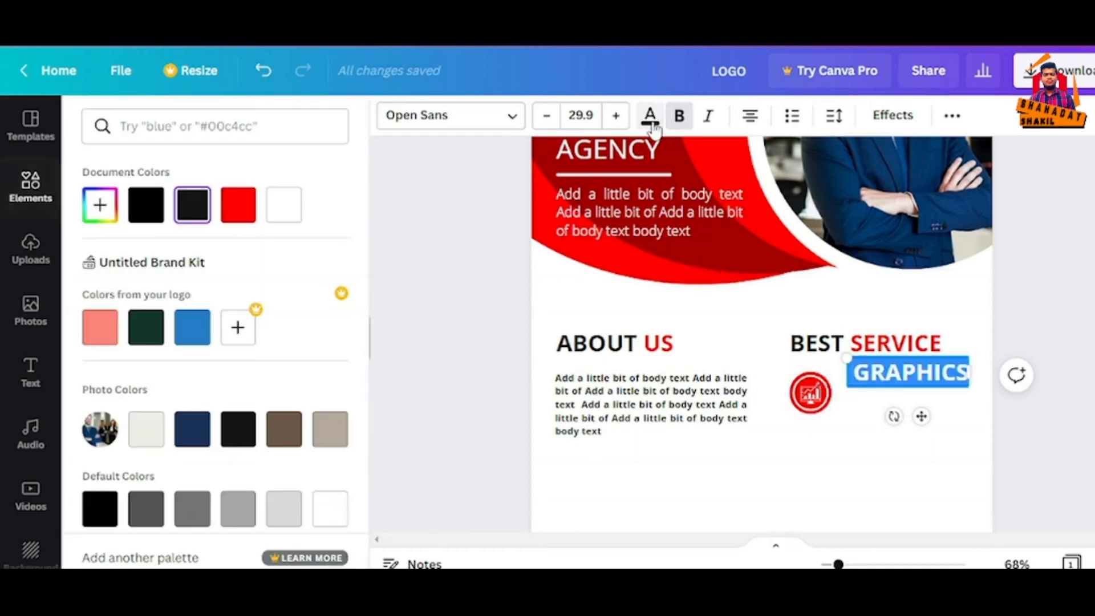
left_click(238, 205)
key("Escape")
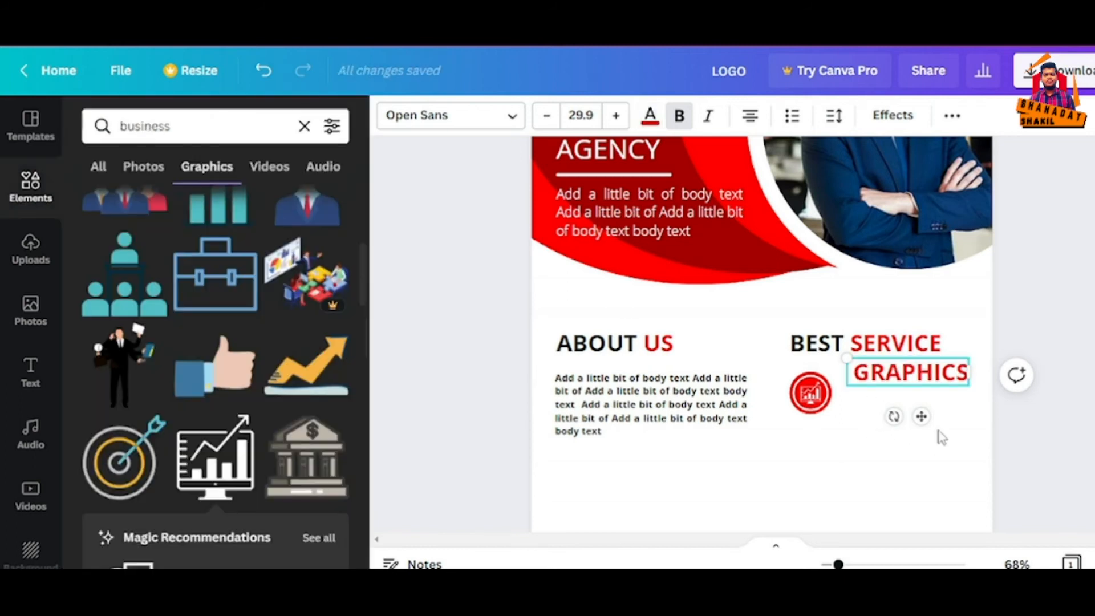
Scale the GRAPHICS title down to font size 23.3 and align its right edge with the BEST SERVICE heading.
left_click_drag(968, 387, 942, 381)
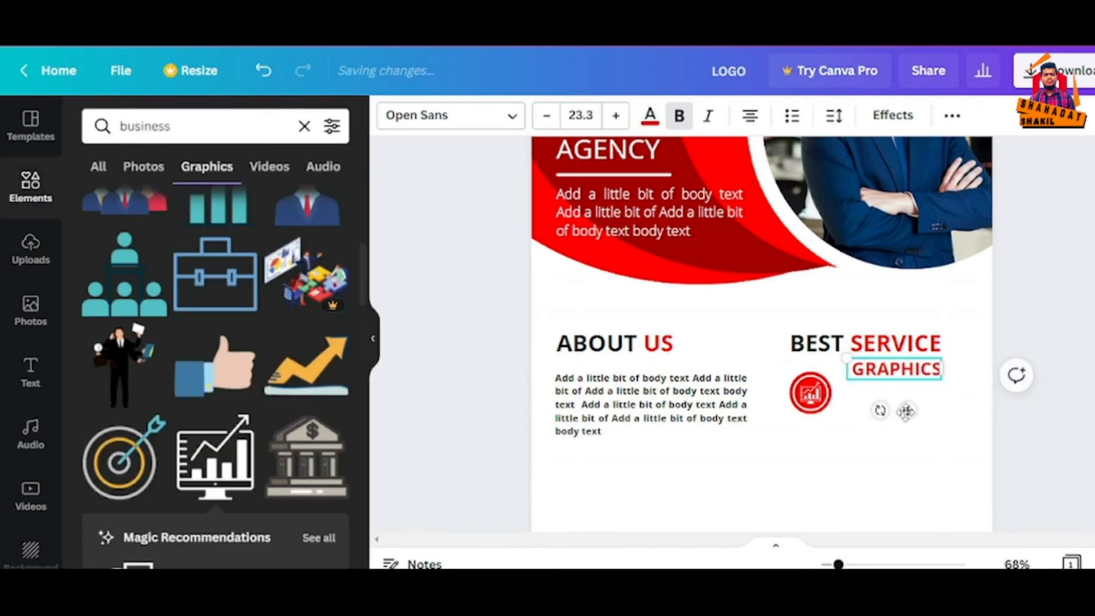
left_click_drag(912, 416, 904, 371)
left_click(916, 450)
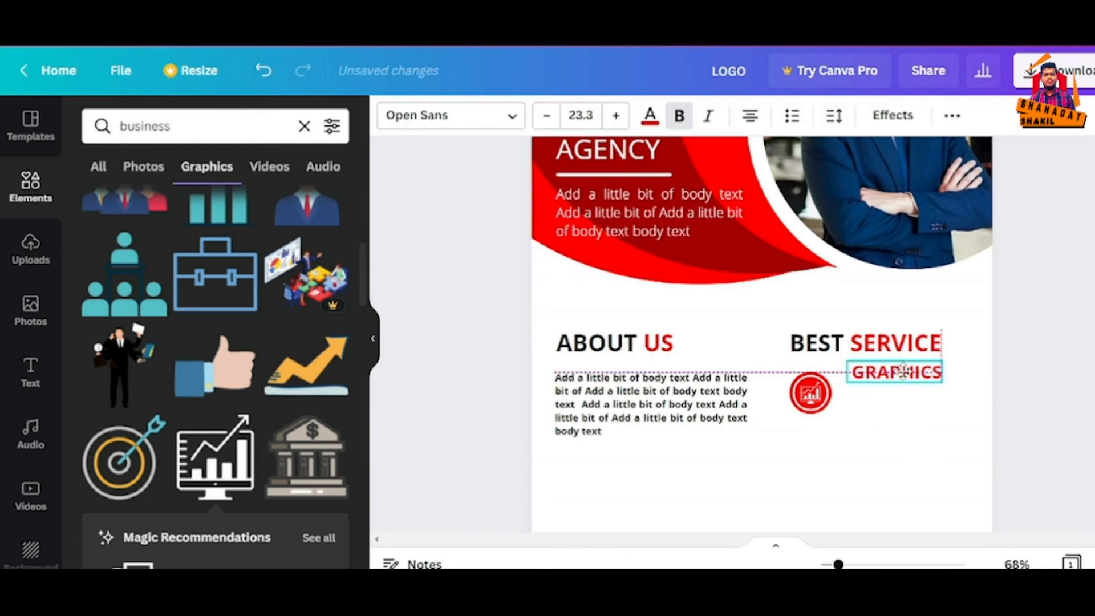
left_click(901, 438)
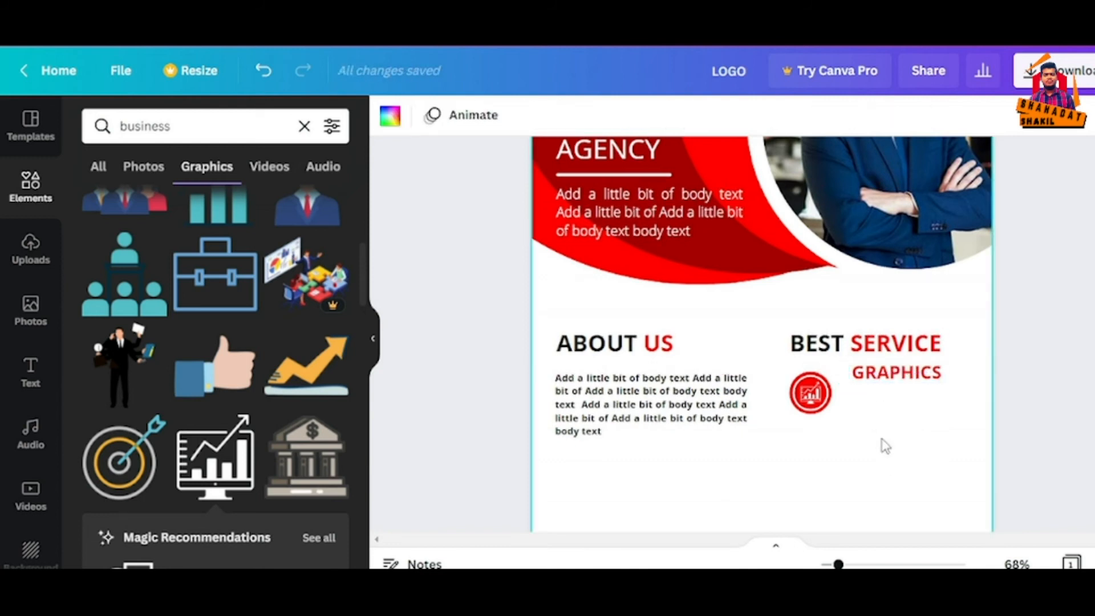
Duplicate the ABOUT US body paragraph and move the copy below the GRAPHICS title.
left_click(694, 410)
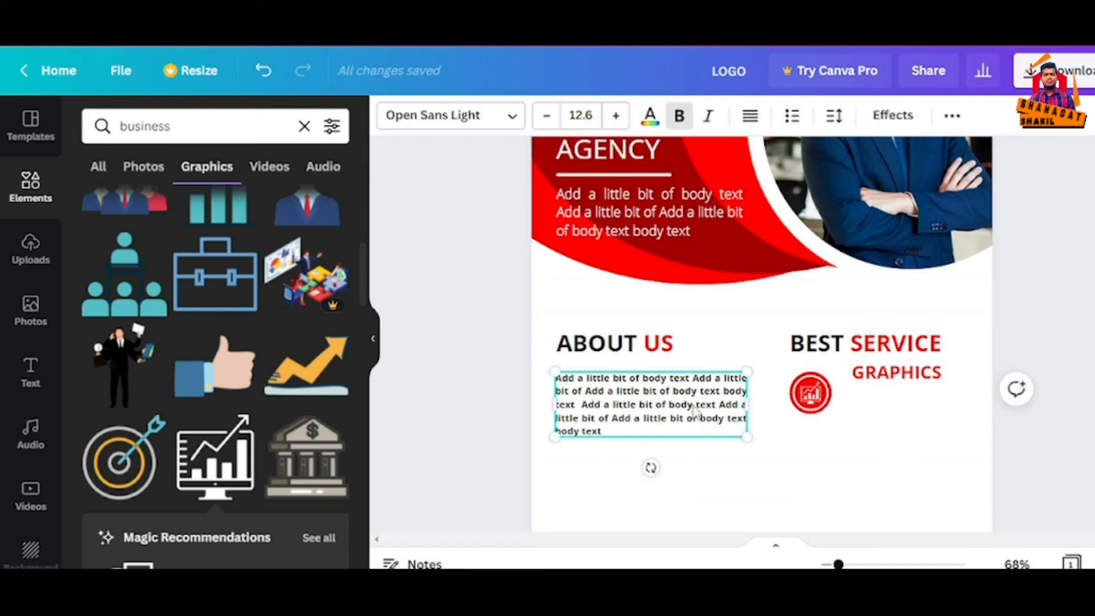
key("ctrl+d")
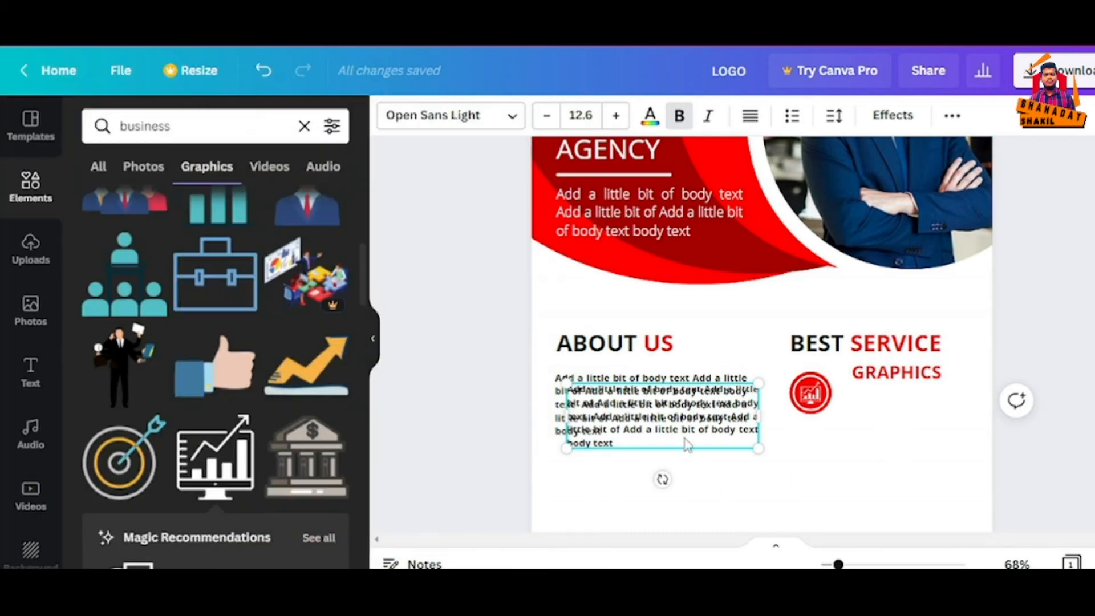
left_click_drag(675, 420, 834, 466)
Delete the last lines of the copied paragraph, keeping only about its first two lines.
left_click(847, 460)
left_click_drag(772, 437, 863, 467)
key("BackSpace")
key("BackSpace")
key("BackSpace")
key("BackSpace")
key("BackSpace")
key("BackSpace")
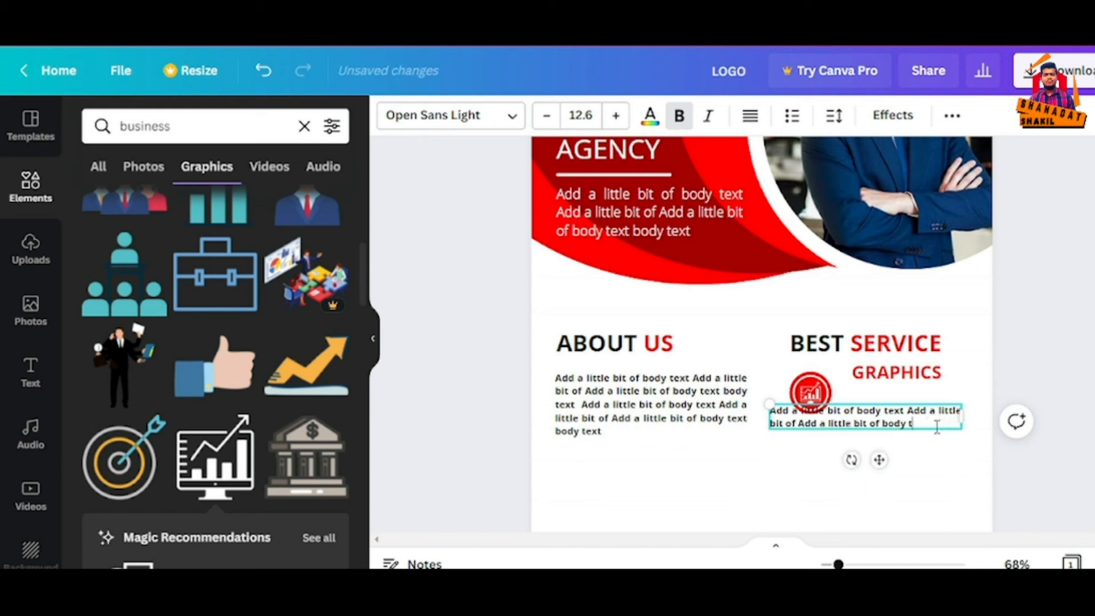
key("BackSpace")
Narrow the copied paragraph's text box and delete words from its middle so it fits on two lines.
left_click_drag(961, 418, 913, 419)
left_click(871, 423)
key("BackSpace")
key("BackSpace")
key("BackSpace")
key("BackSpace")
key("BackSpace")
key("BackSpace")
key("BackSpace")
key("BackSpace")
key("BackSpace")
key("BackSpace")
key("BackSpace")
key("BackSpace")
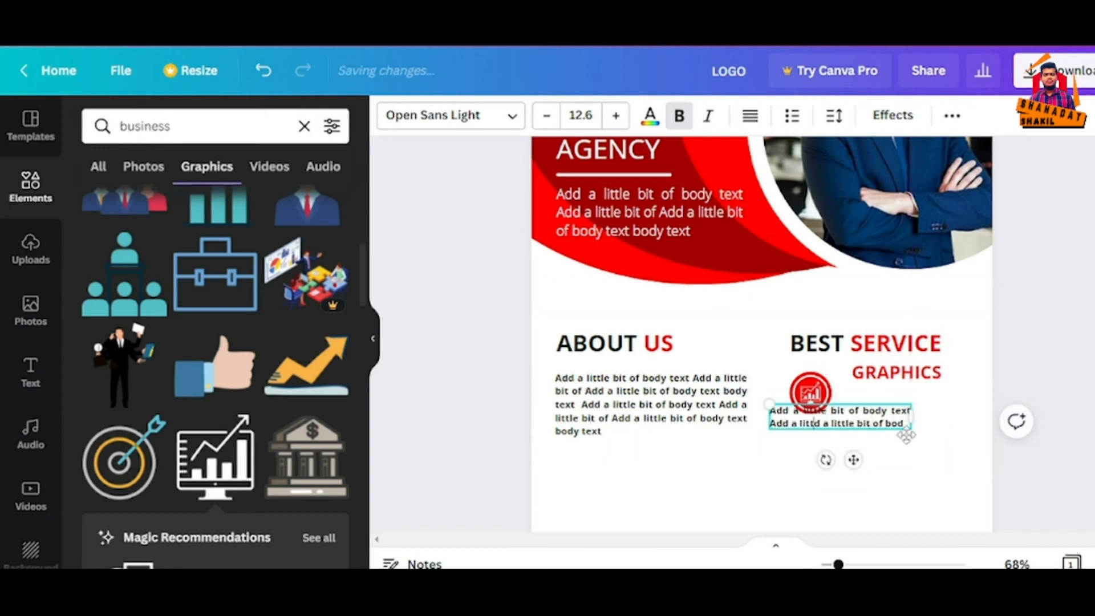
Scale the short description down to font size 9.8 and place it with the GRAPHICS title close beside the icon badge.
left_click_drag(852, 461, 931, 446)
left_click_drag(988, 412, 960, 416)
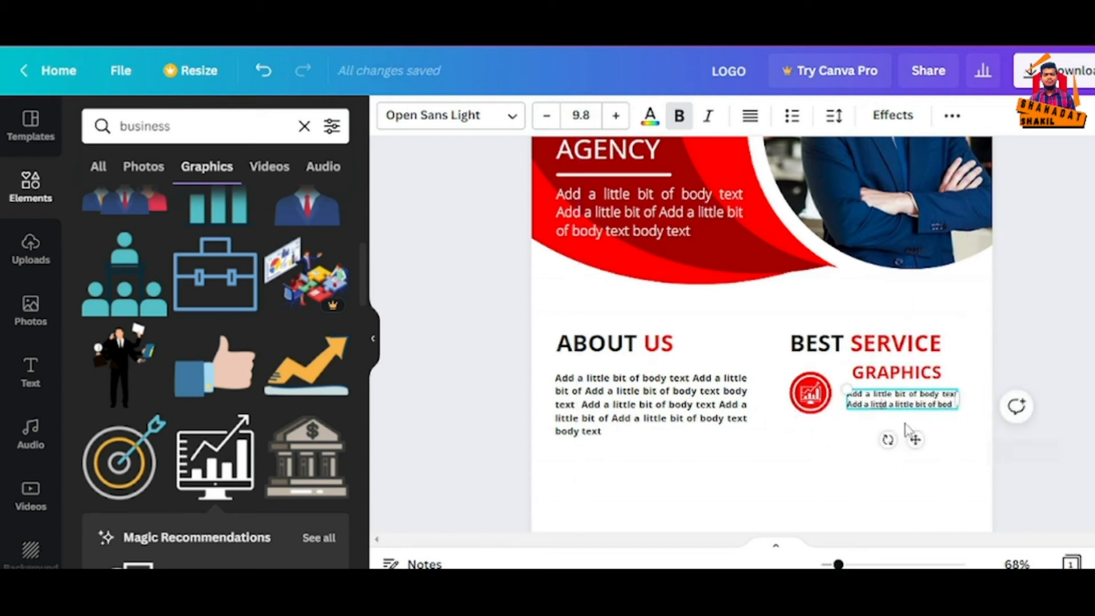
left_click_drag(895, 374, 862, 381)
left_click(891, 397)
left_click(858, 379)
left_click(866, 379)
left_click(830, 455)
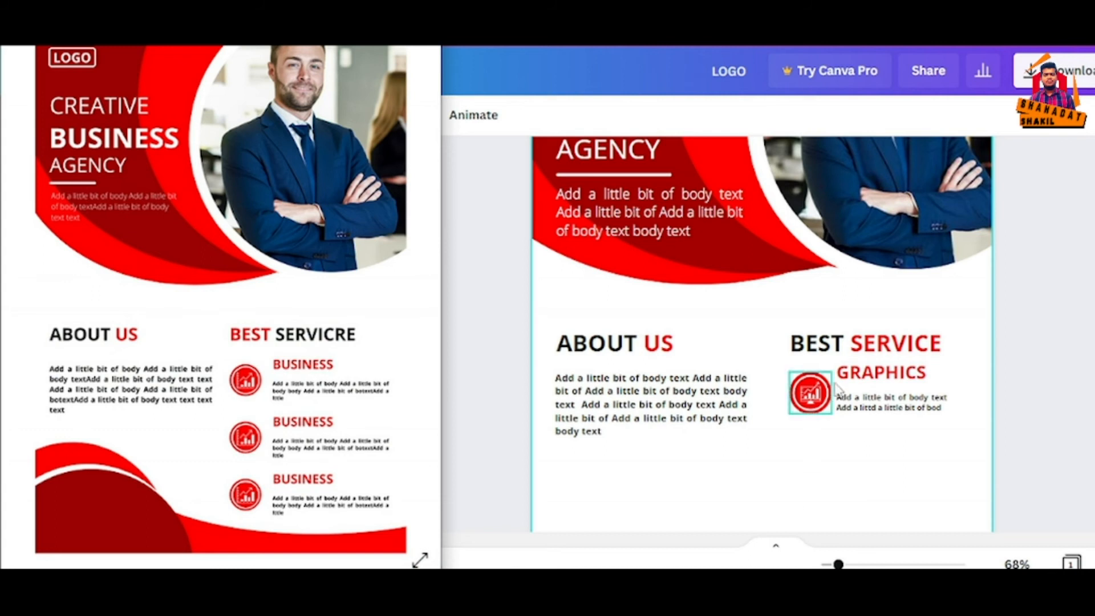
Recolor the word BEST in the BEST SERVICE heading to the document red.
left_click(855, 349)
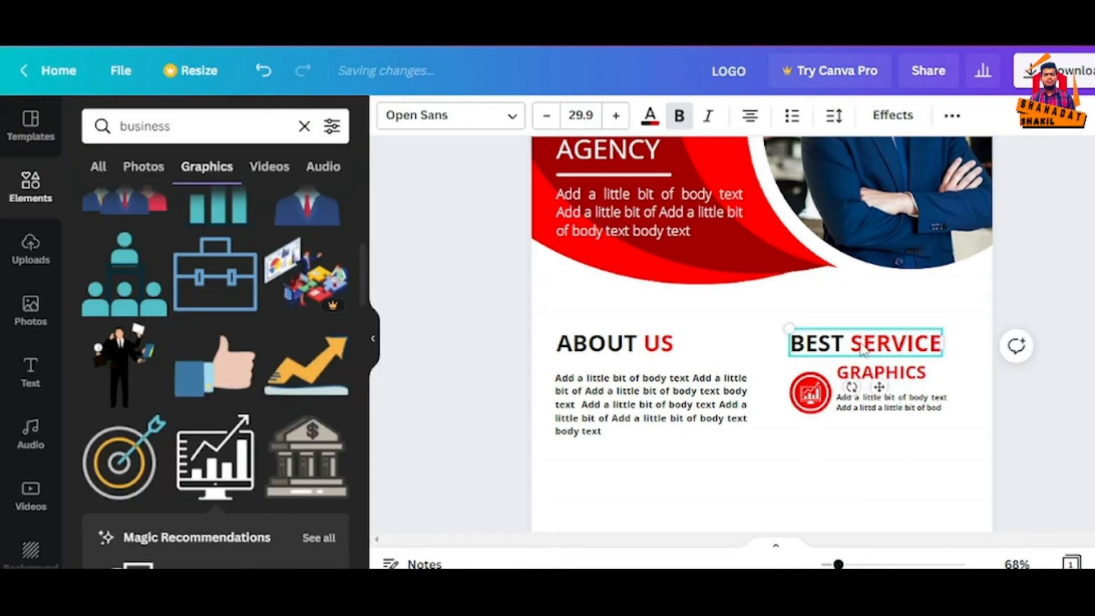
double_click(828, 347)
left_click(650, 115)
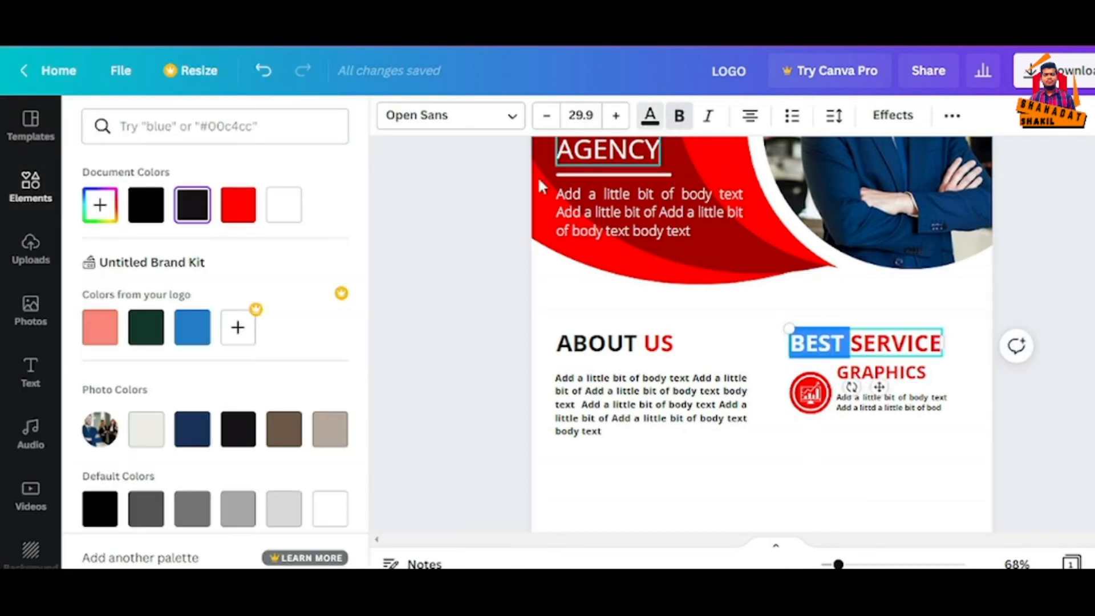
left_click(239, 204)
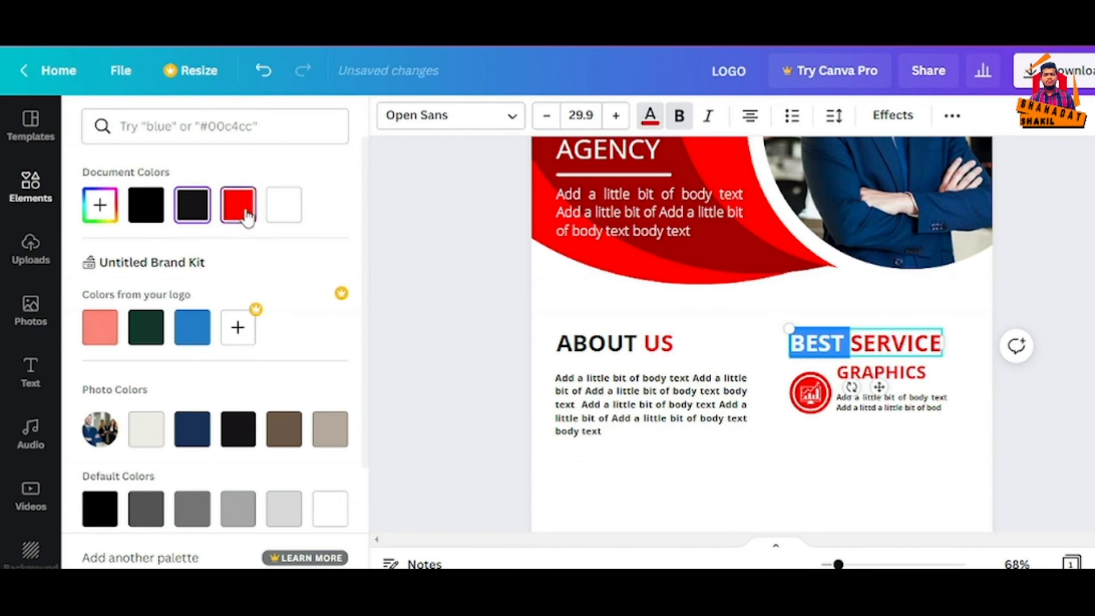
Recolor the word SERVICE in the BEST SERVICE heading to black.
double_click(905, 343)
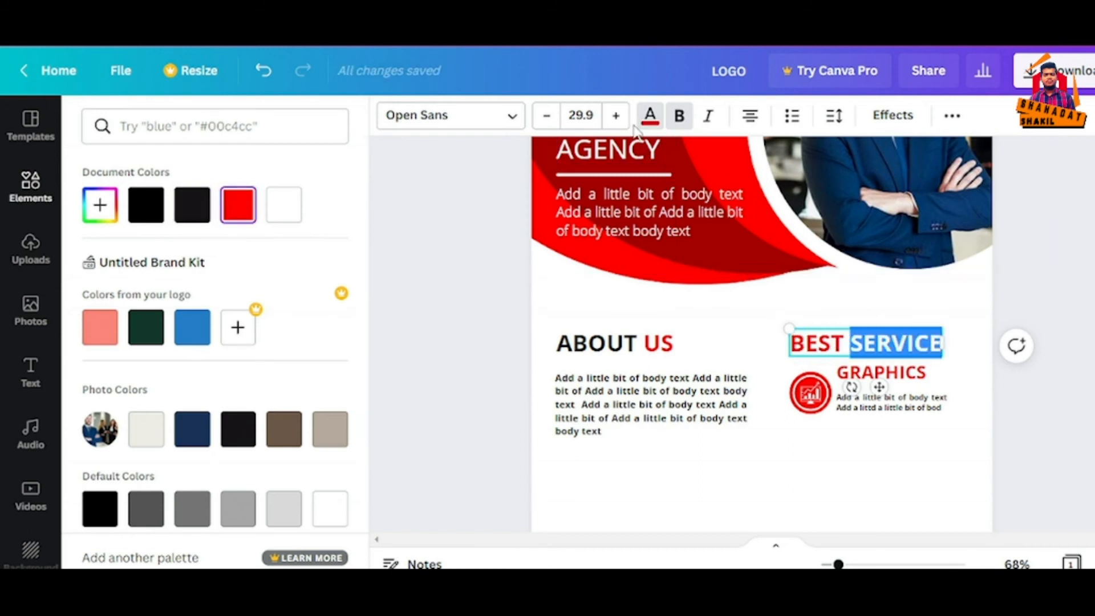
left_click(649, 116)
left_click(650, 117)
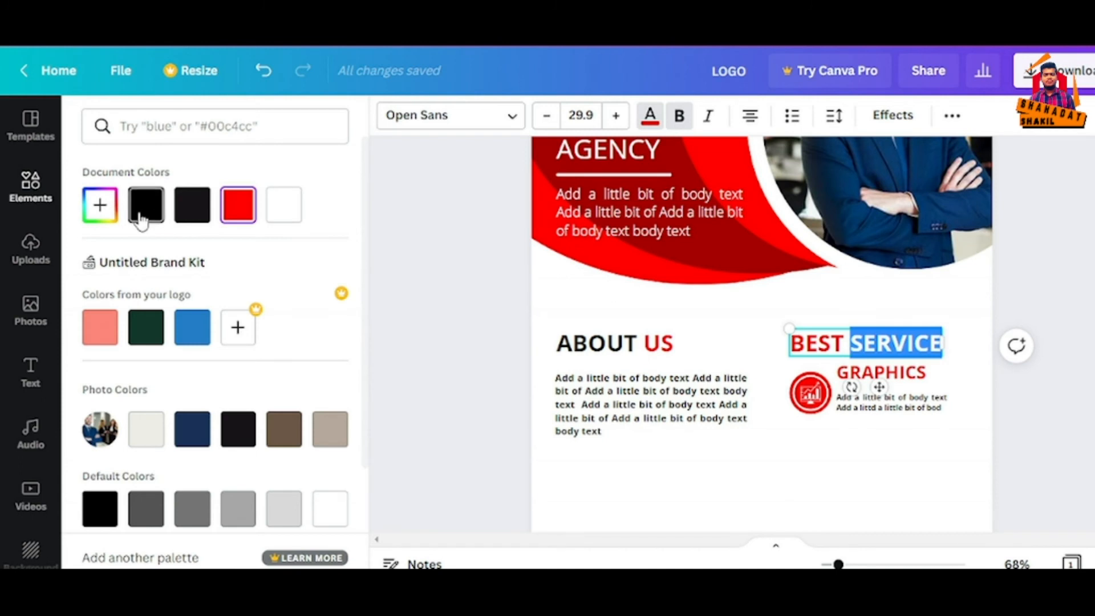
left_click(842, 470)
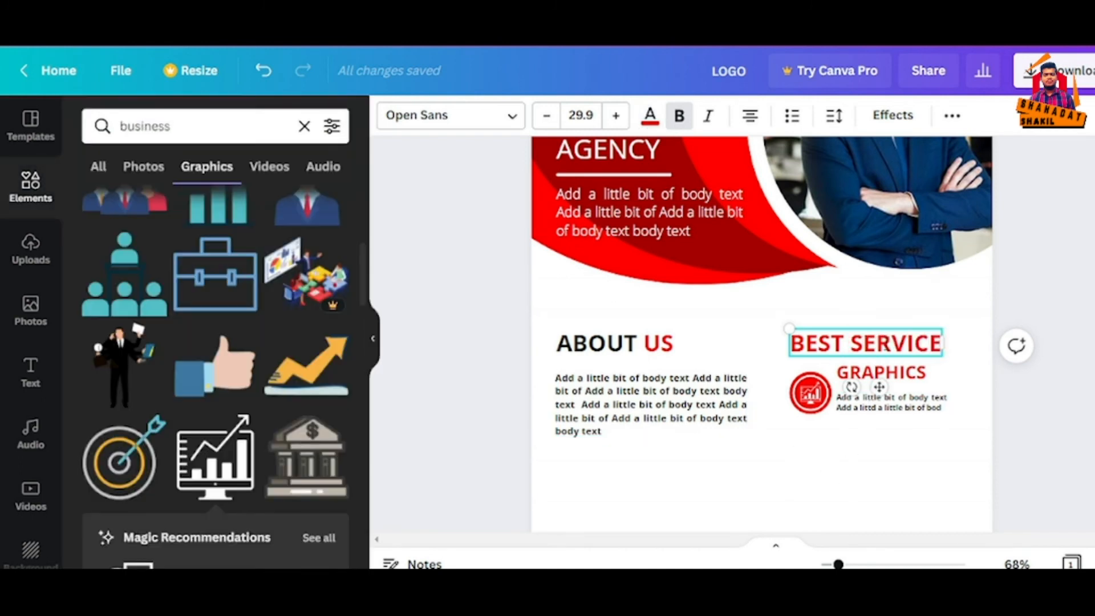
double_click(887, 343)
left_click(649, 116)
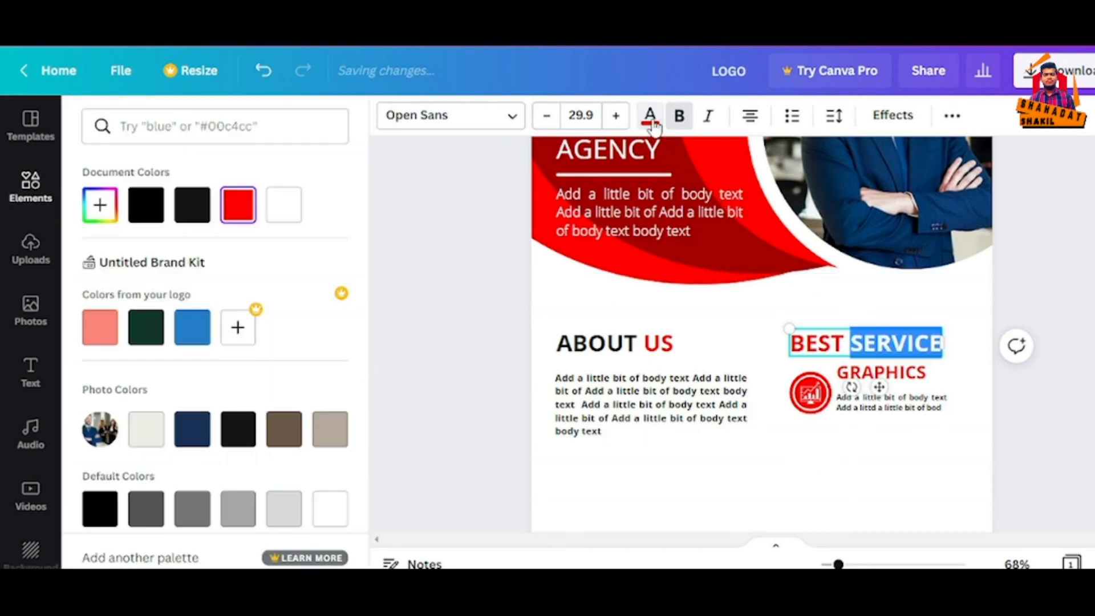
left_click(142, 210)
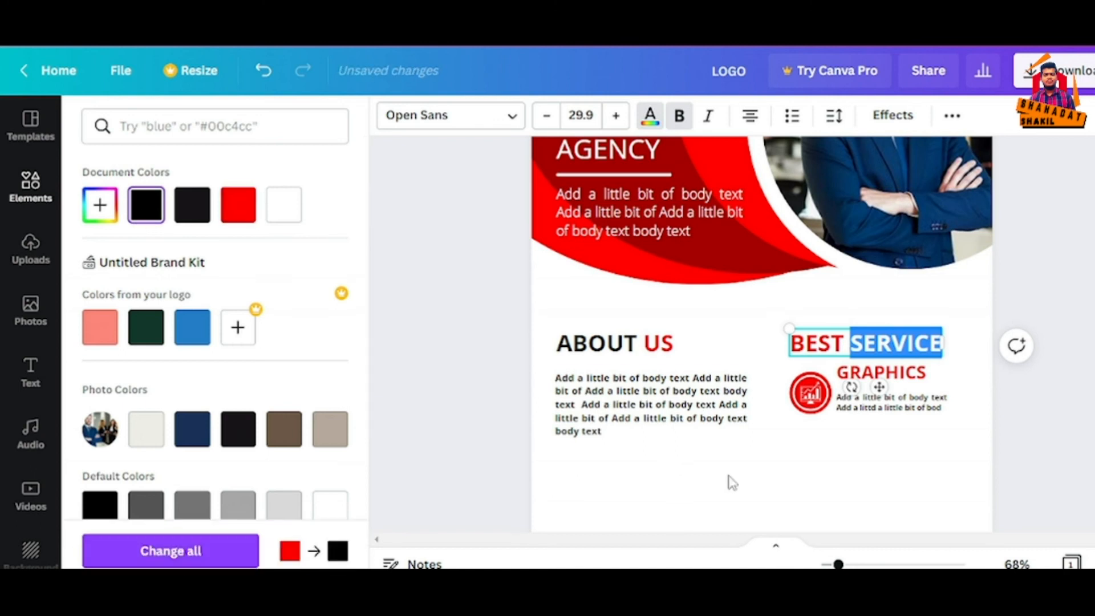
left_click(761, 486)
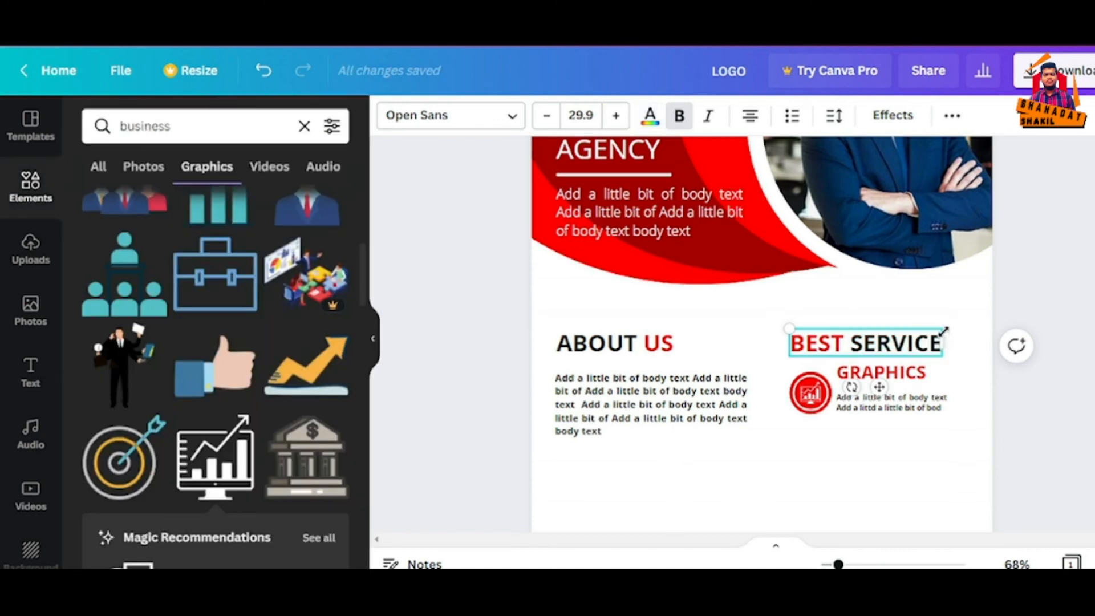
Enlarge the BEST SERVICE heading slightly and shift it a little left above the icon badge.
left_click_drag(945, 328, 950, 326)
left_click(909, 481)
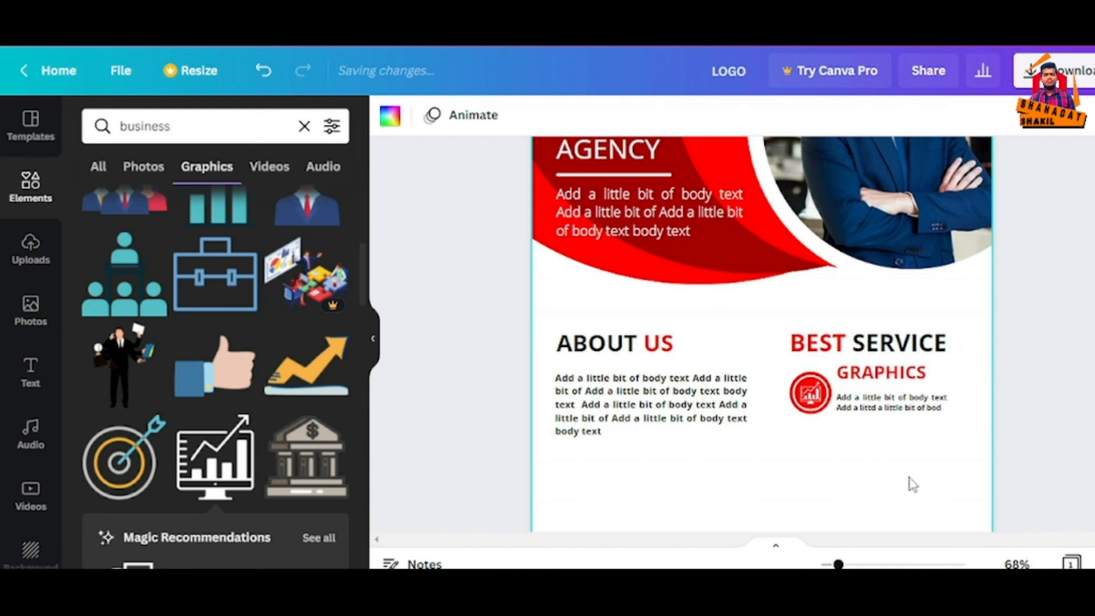
left_click_drag(861, 349, 859, 346)
left_click(872, 465)
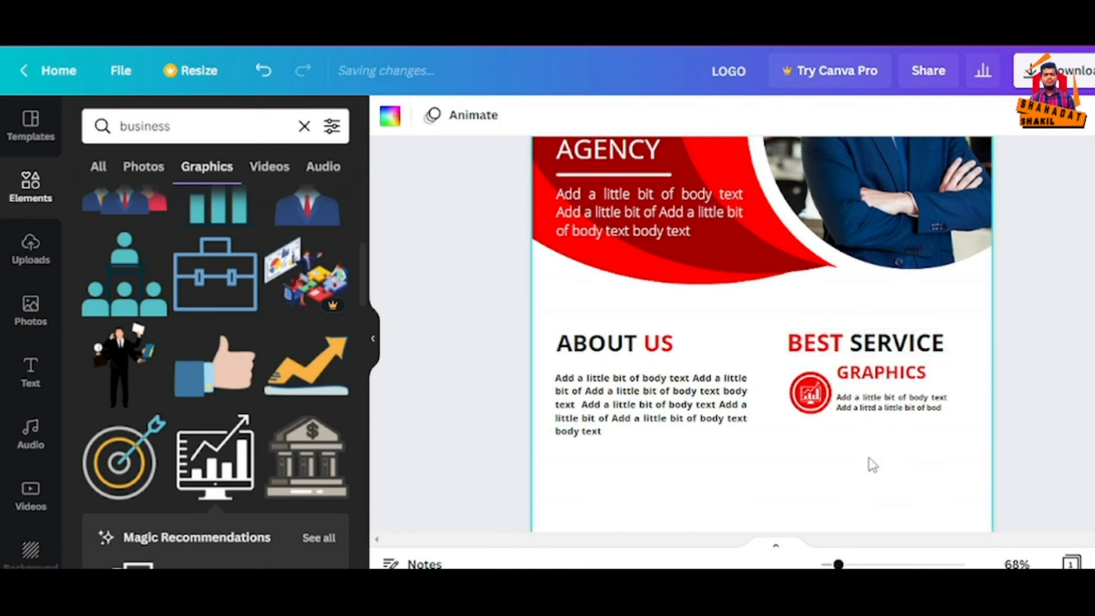
Shrink the GRAPHICS title slightly and lower it to sit directly above its description.
left_click(915, 372)
left_click_drag(925, 359, 892, 380)
left_click(906, 426)
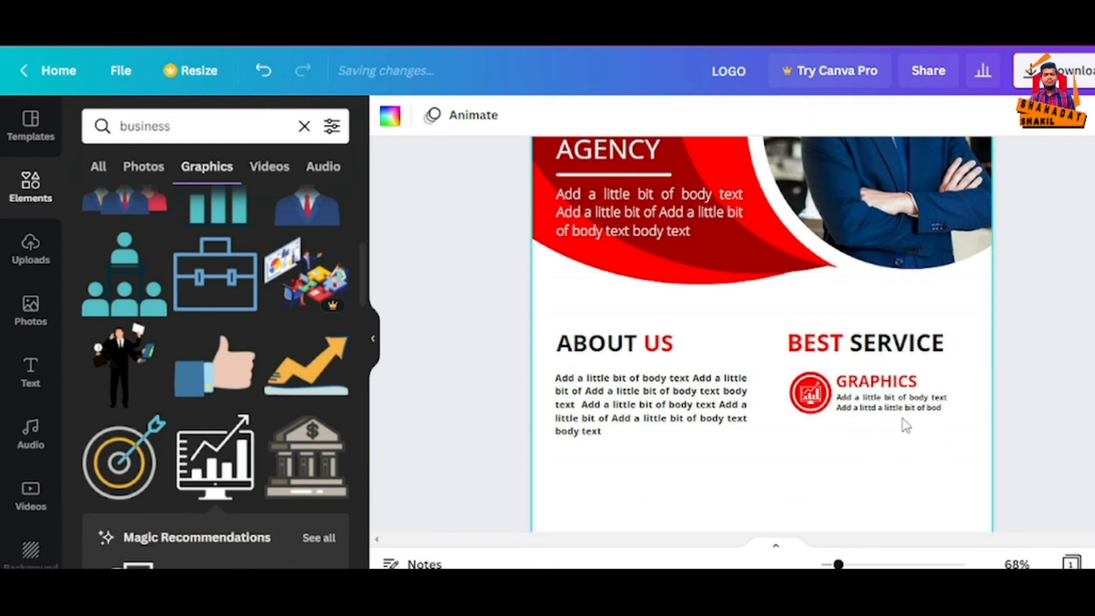
left_click(905, 410)
left_click(917, 480)
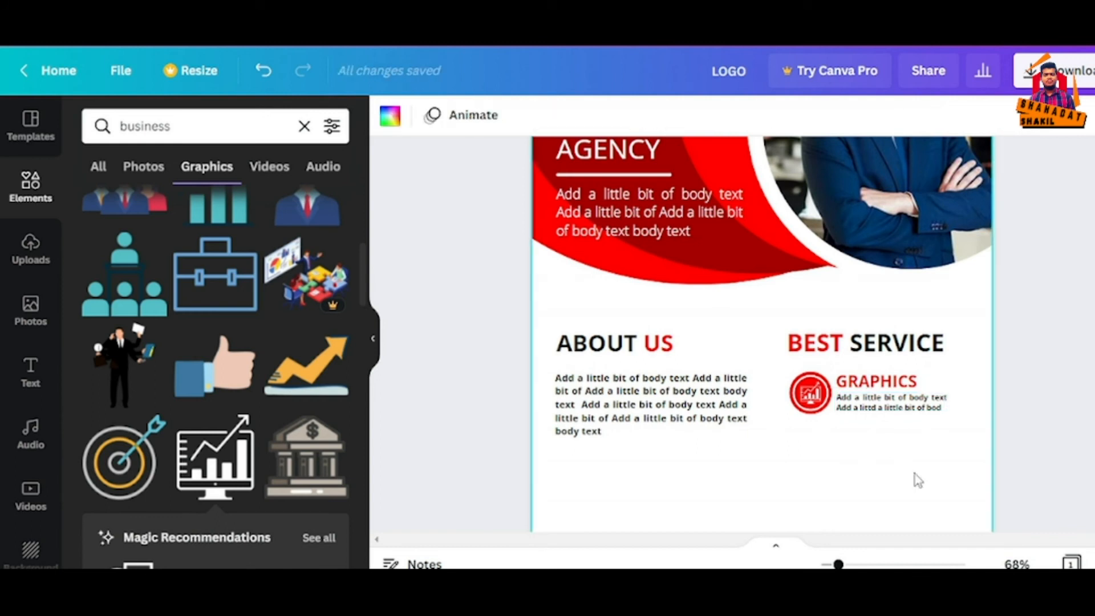
left_click_drag(907, 469, 821, 404)
key("ctrl+g")
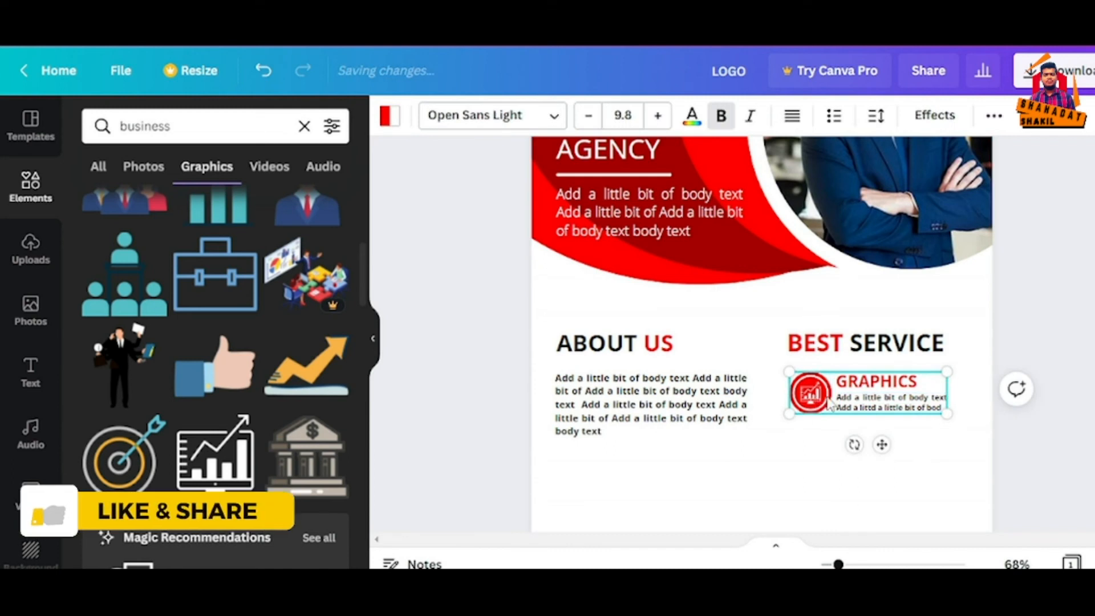
key("ctrl+d")
left_click_drag(833, 406, 844, 452)
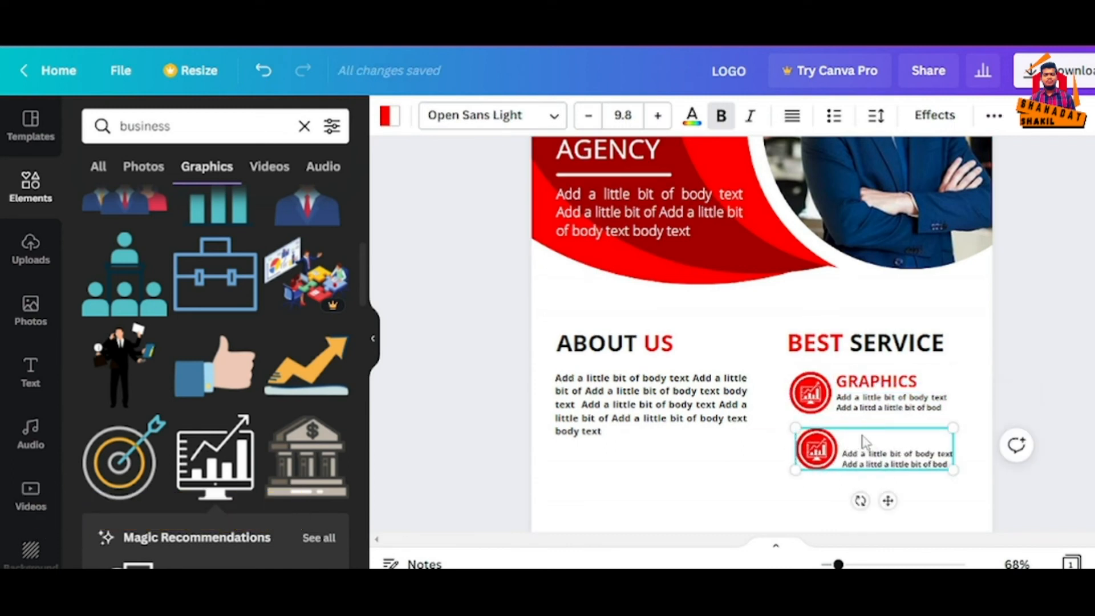
key("ctrl+z")
key("ctrl+z")
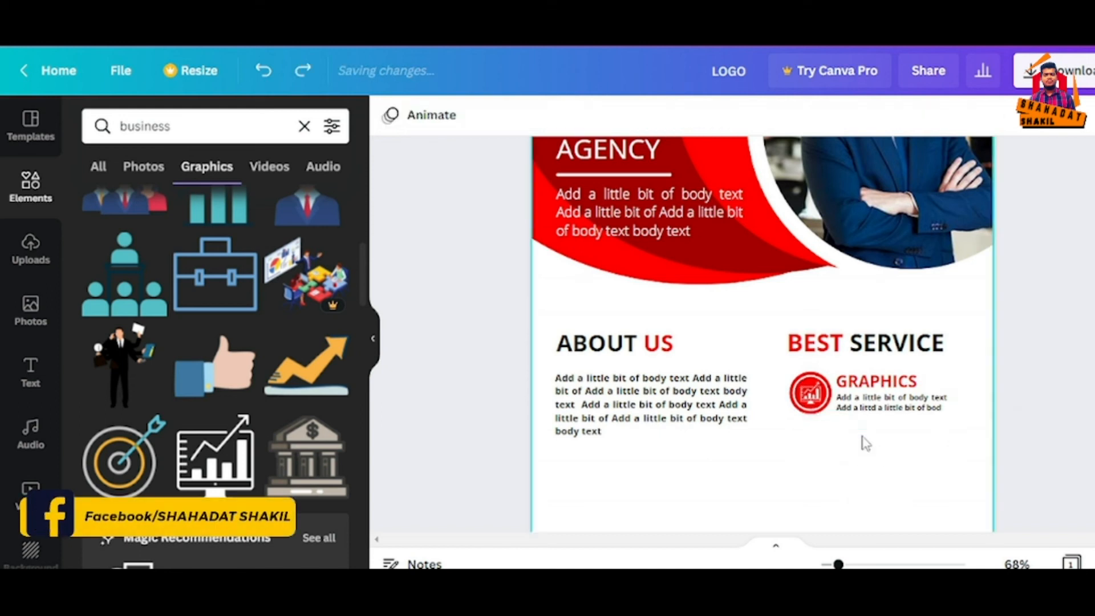
Duplicate the complete GRAPHICS service block with badge, title and description twice, stacking the copies below it at equal spacing.
left_click_drag(881, 461, 828, 452)
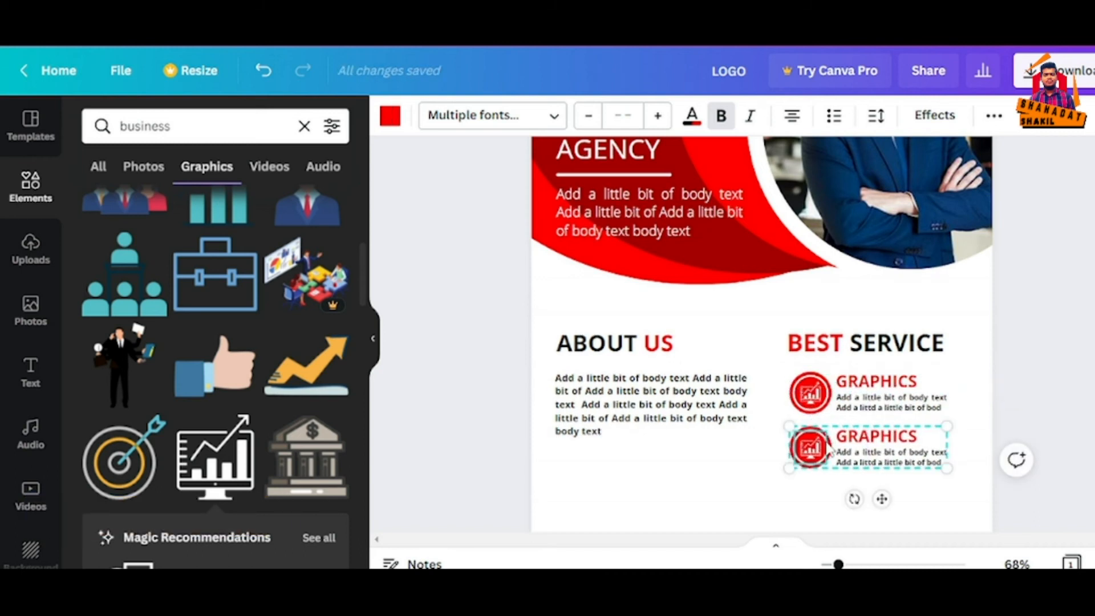
scroll(835, 448, "down", 3)
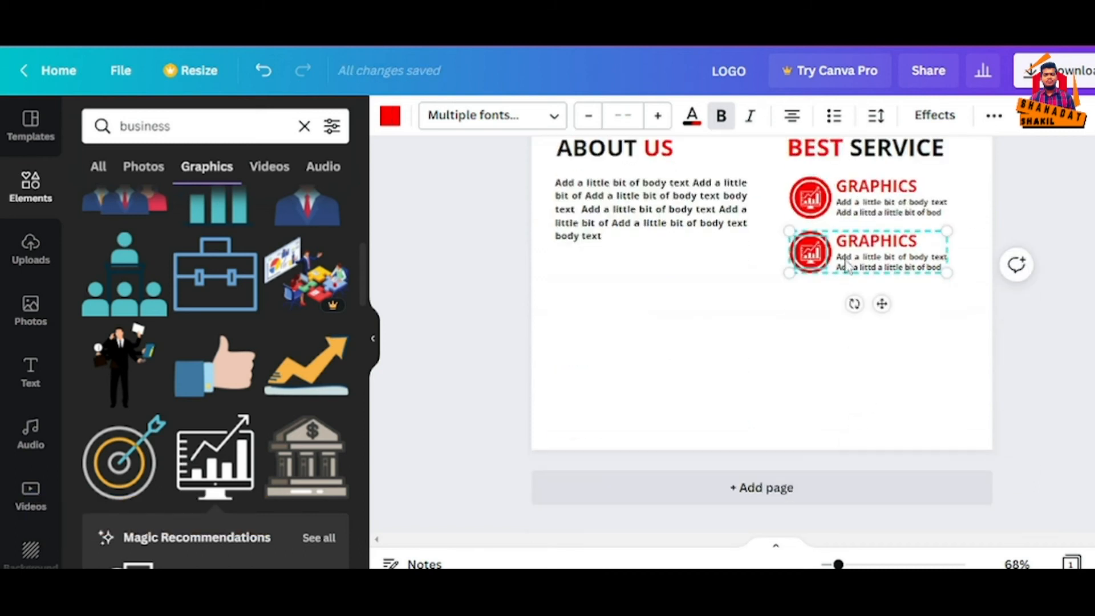
left_click_drag(848, 265, 852, 321)
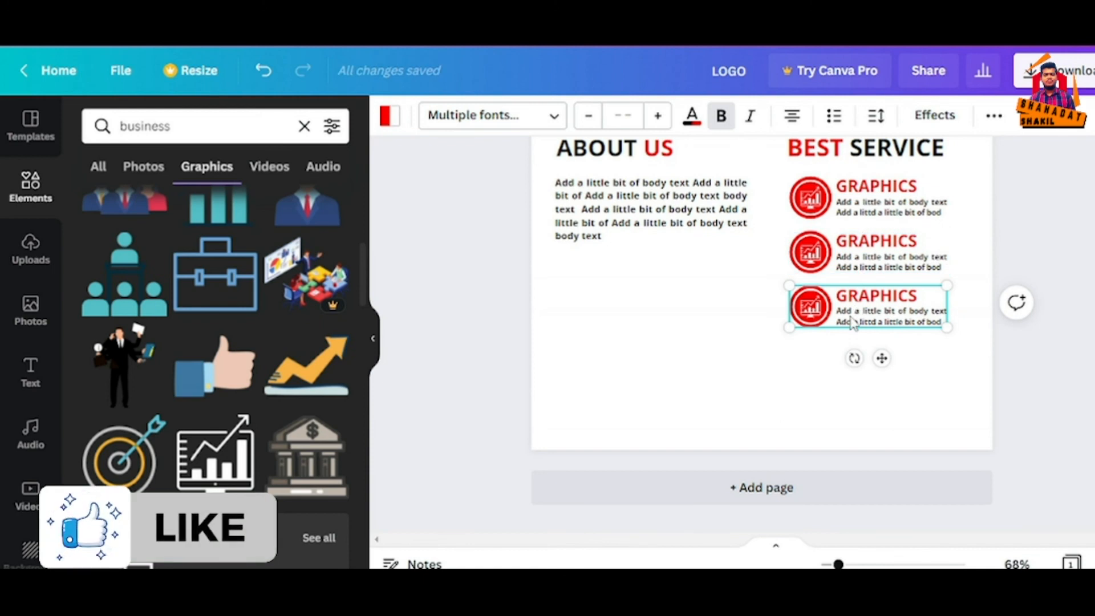
left_click(696, 341)
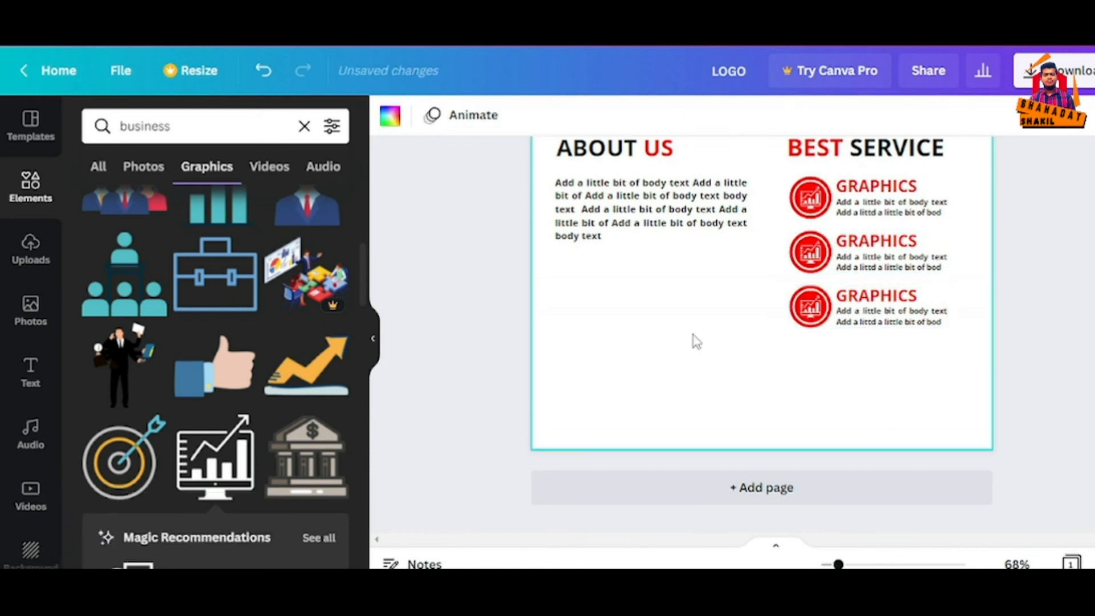
left_click(618, 228)
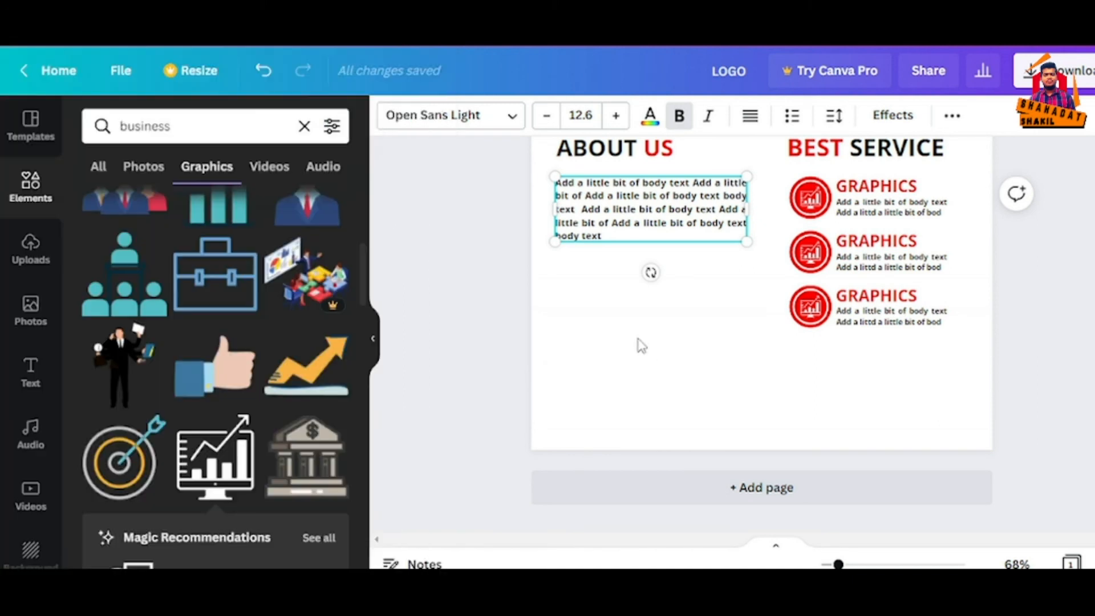
left_click(641, 345)
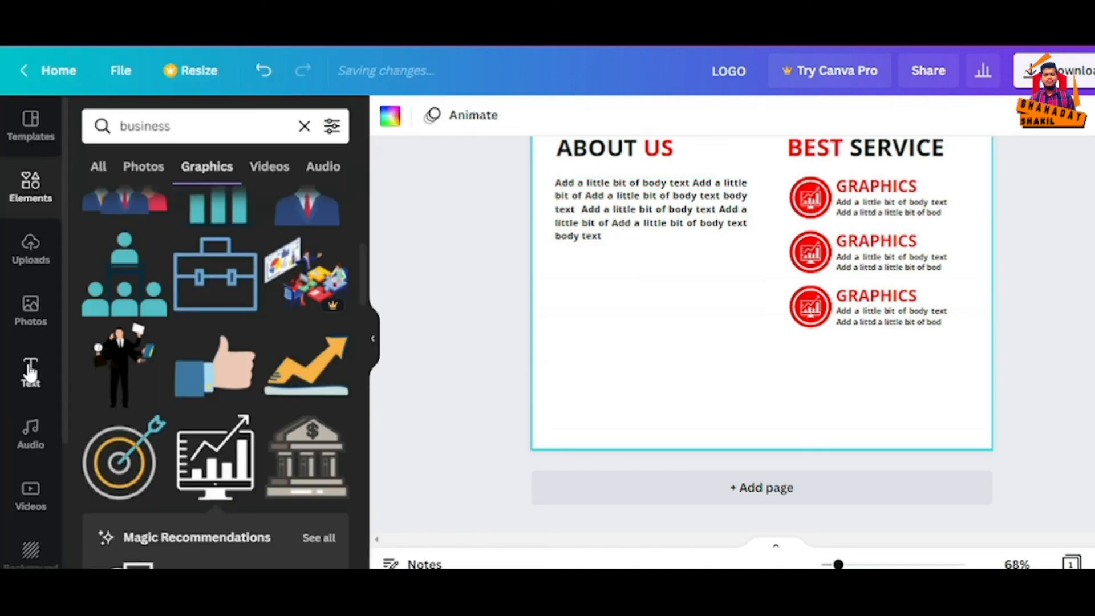
Add a circle shape from the recently used elements and move it to the flyer's lower-left edge.
left_click(31, 208)
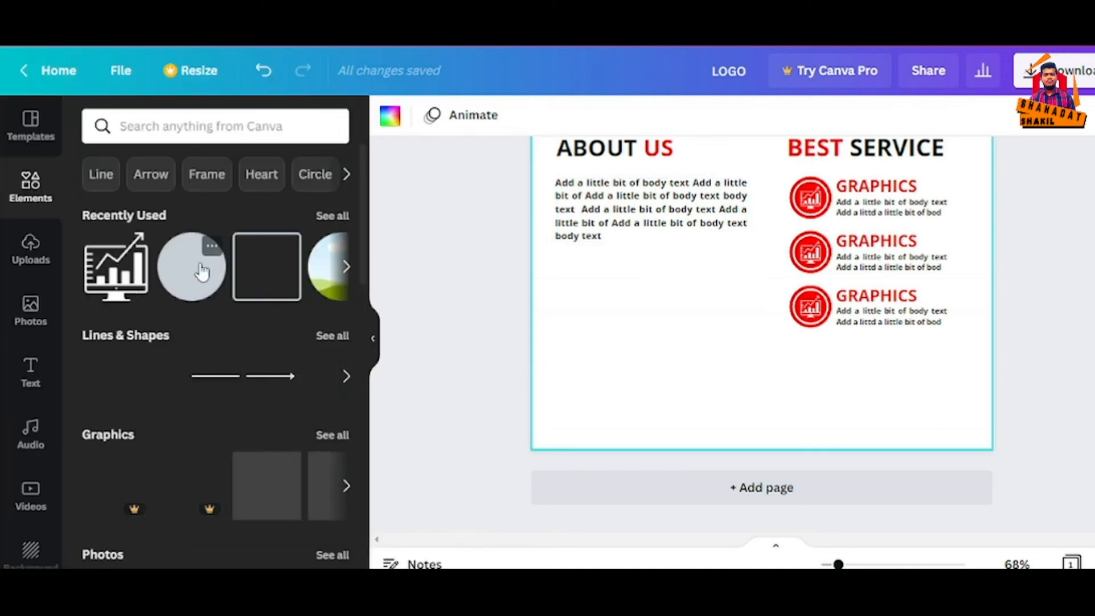
left_click(203, 281)
left_click_drag(780, 217, 623, 510)
left_click(623, 501)
scroll(649, 399, "up", 7)
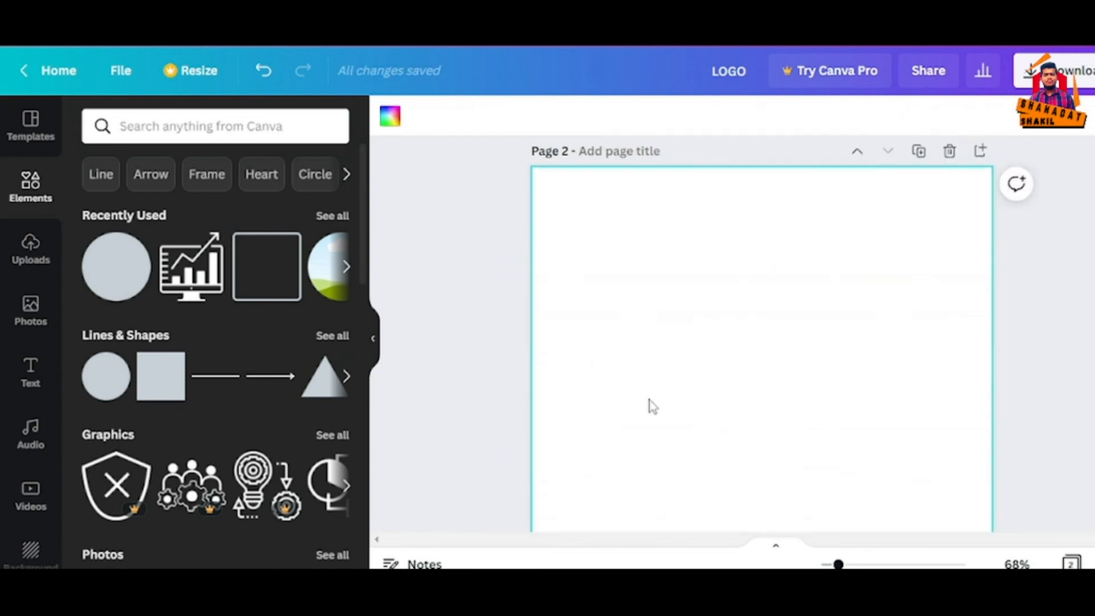